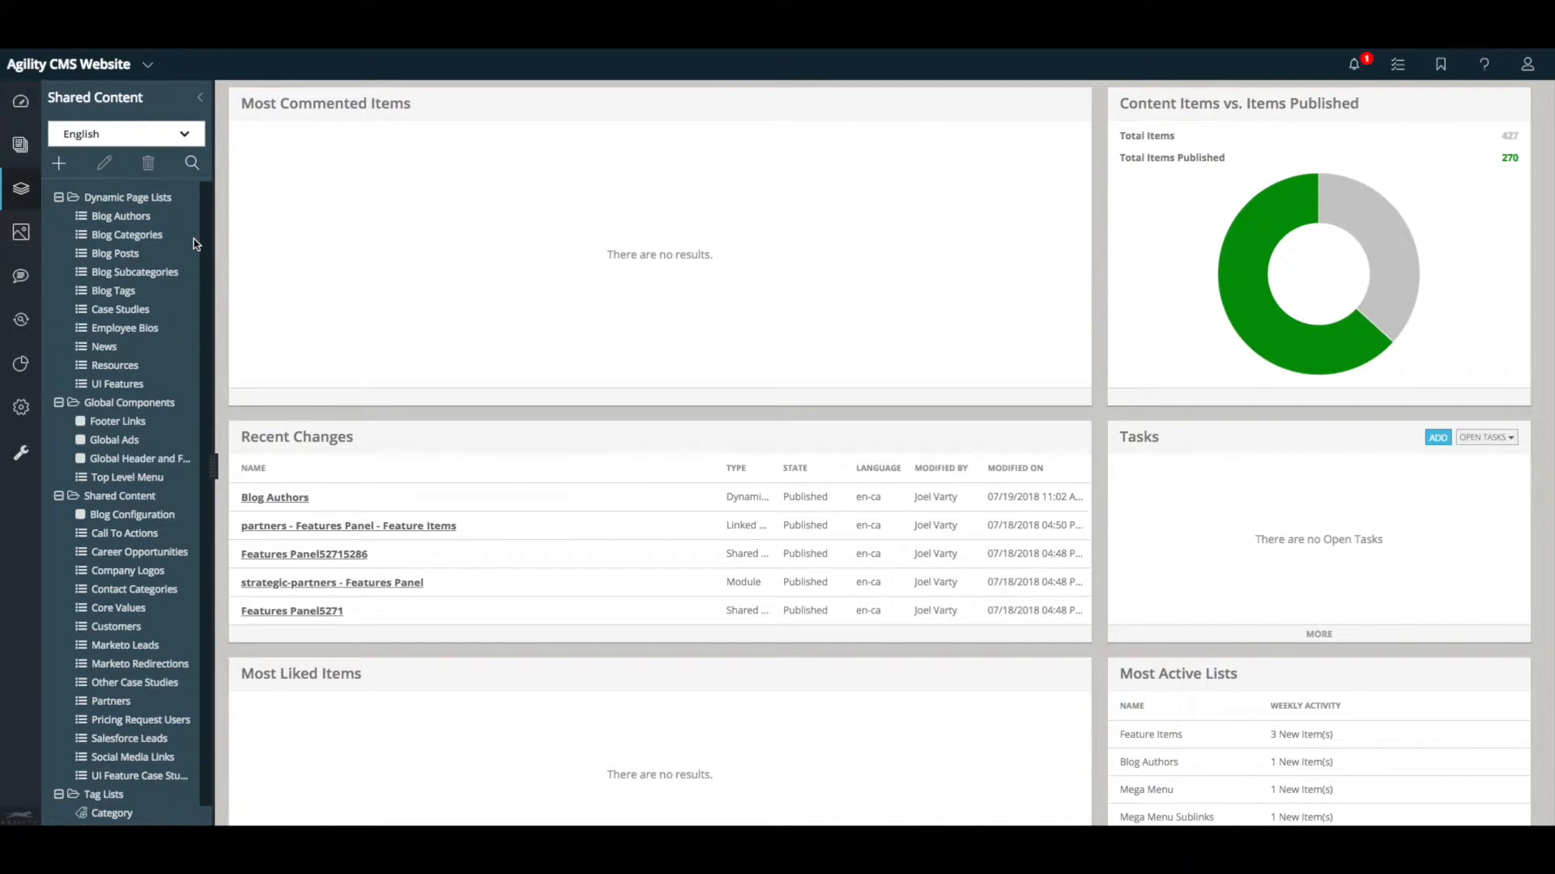
Step: Create a new item in the Blog Posts list titled "My first post" with the URL my-first-post
{"action": "left_click", "coordinate": [122, 256]}
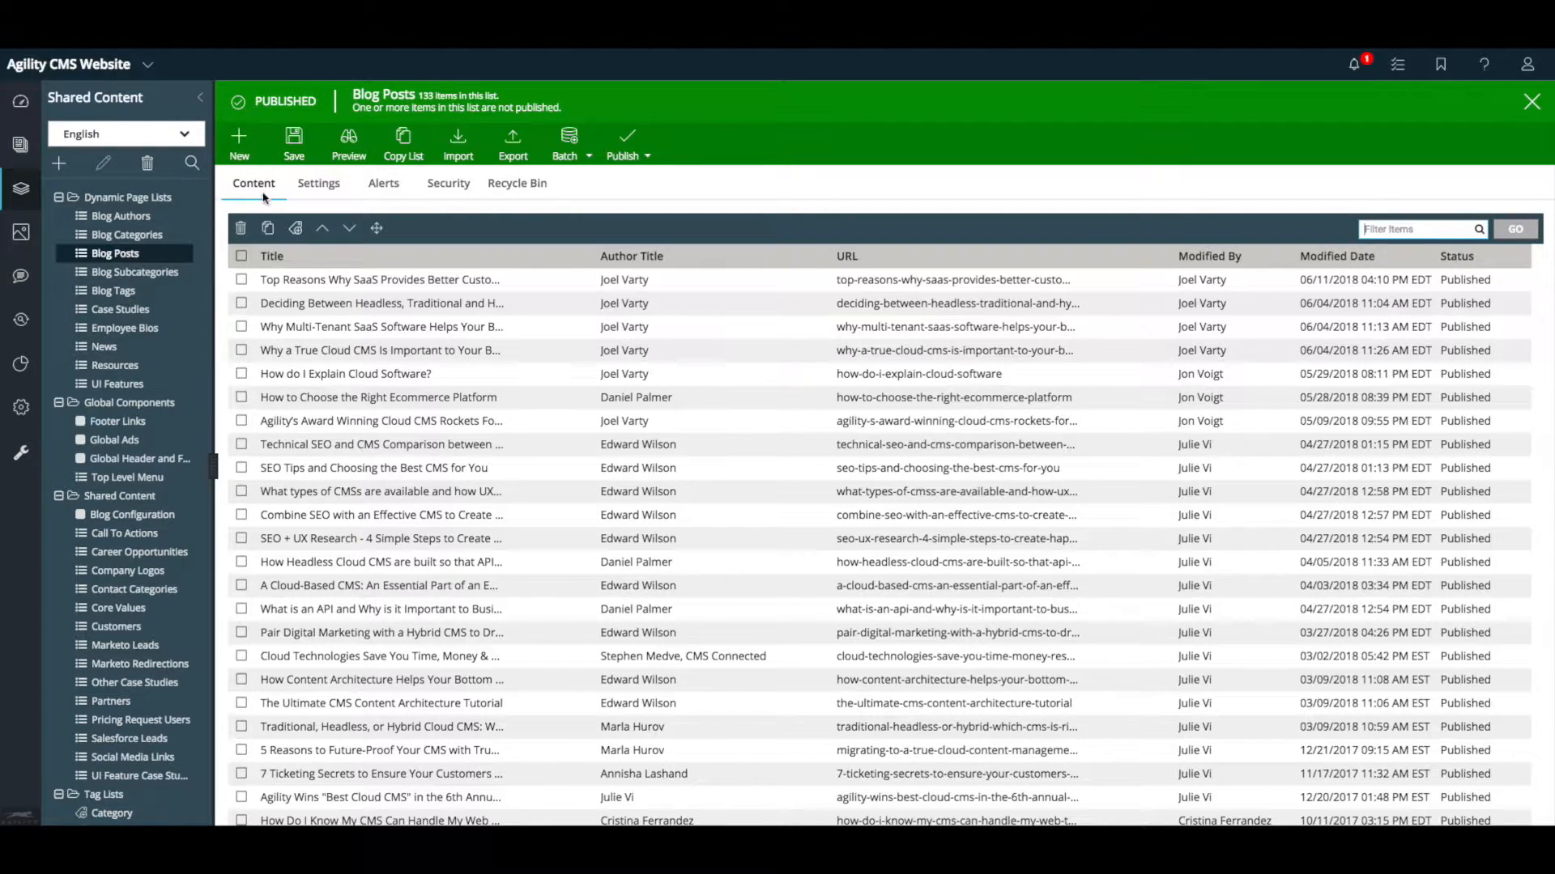
{"action": "left_click", "coordinate": [242, 141]}
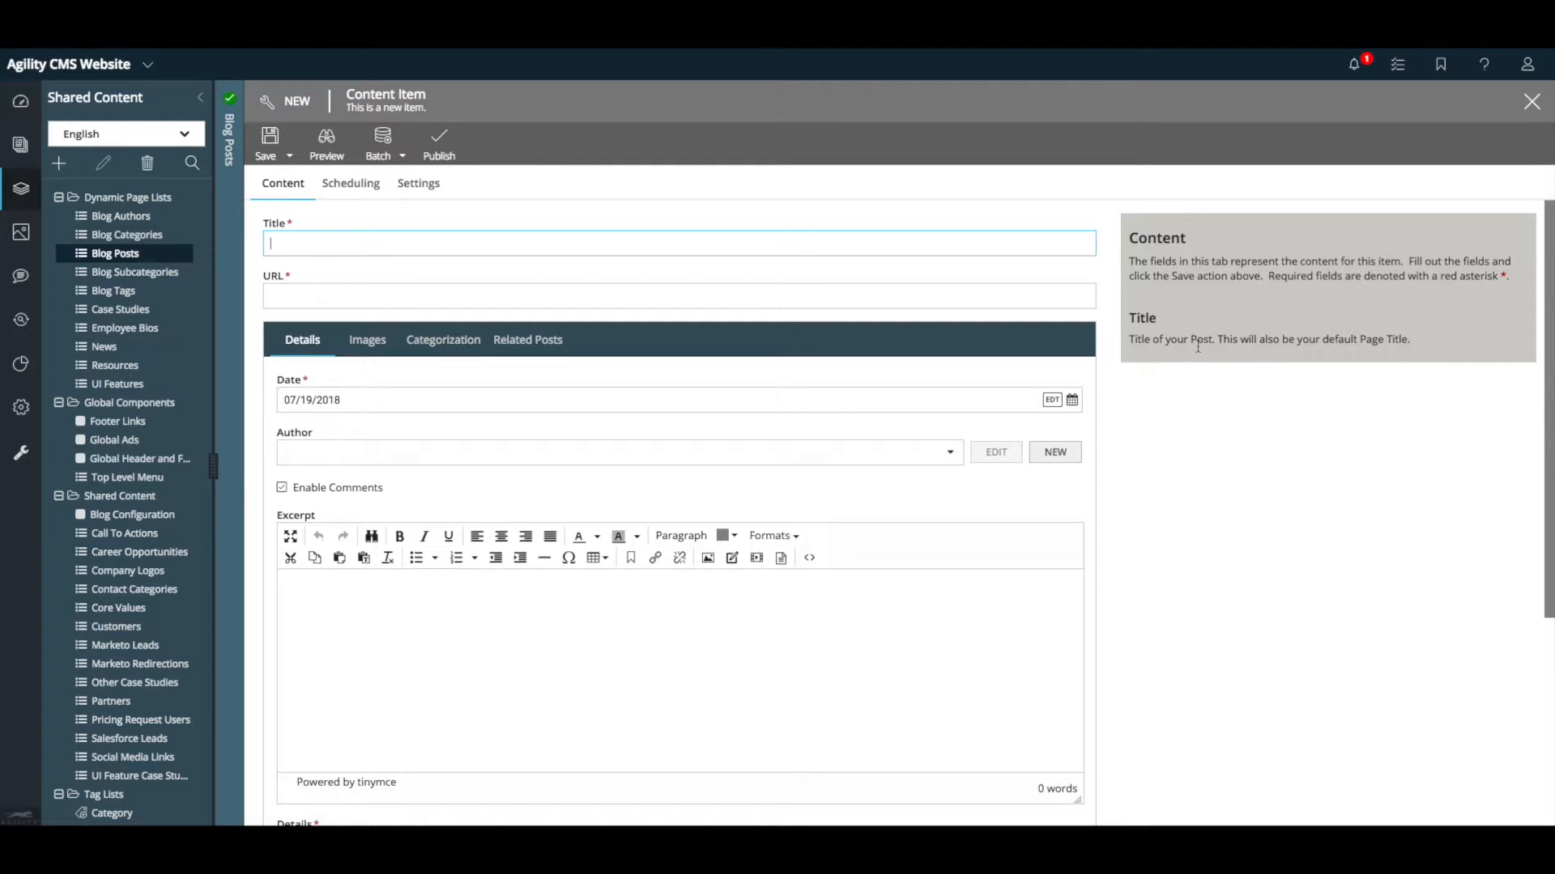
{"action": "type", "text": "My first post"}
{"action": "key", "text": "Tab"}
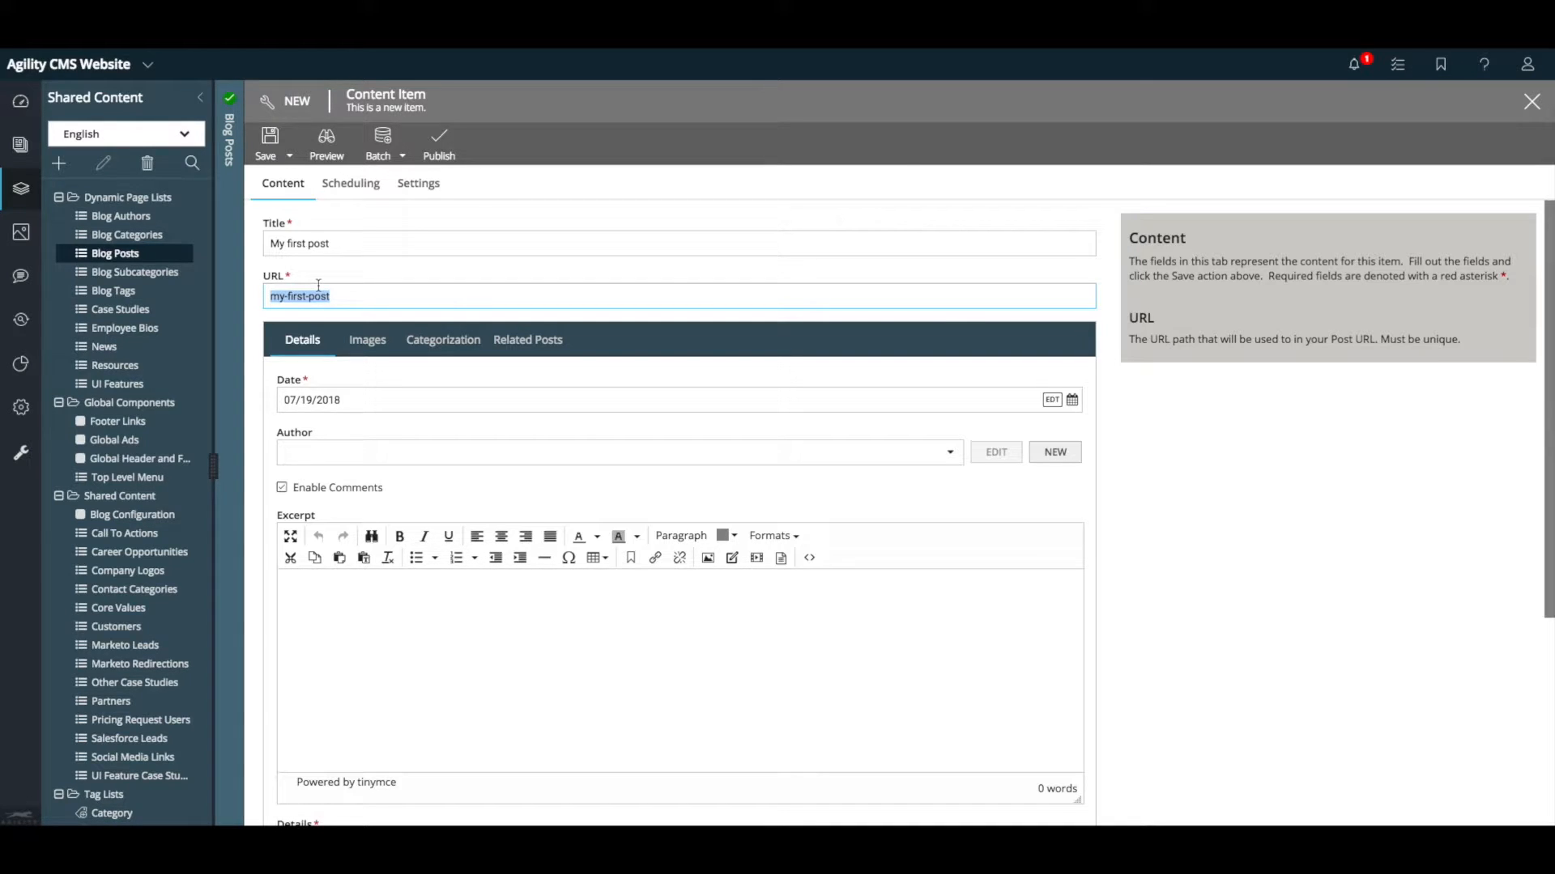
{"action": "left_click", "coordinate": [359, 297]}
Step: Set the post's date to 07/17/2018 and assign one of the existing authors to it
{"action": "left_click", "coordinate": [372, 405]}
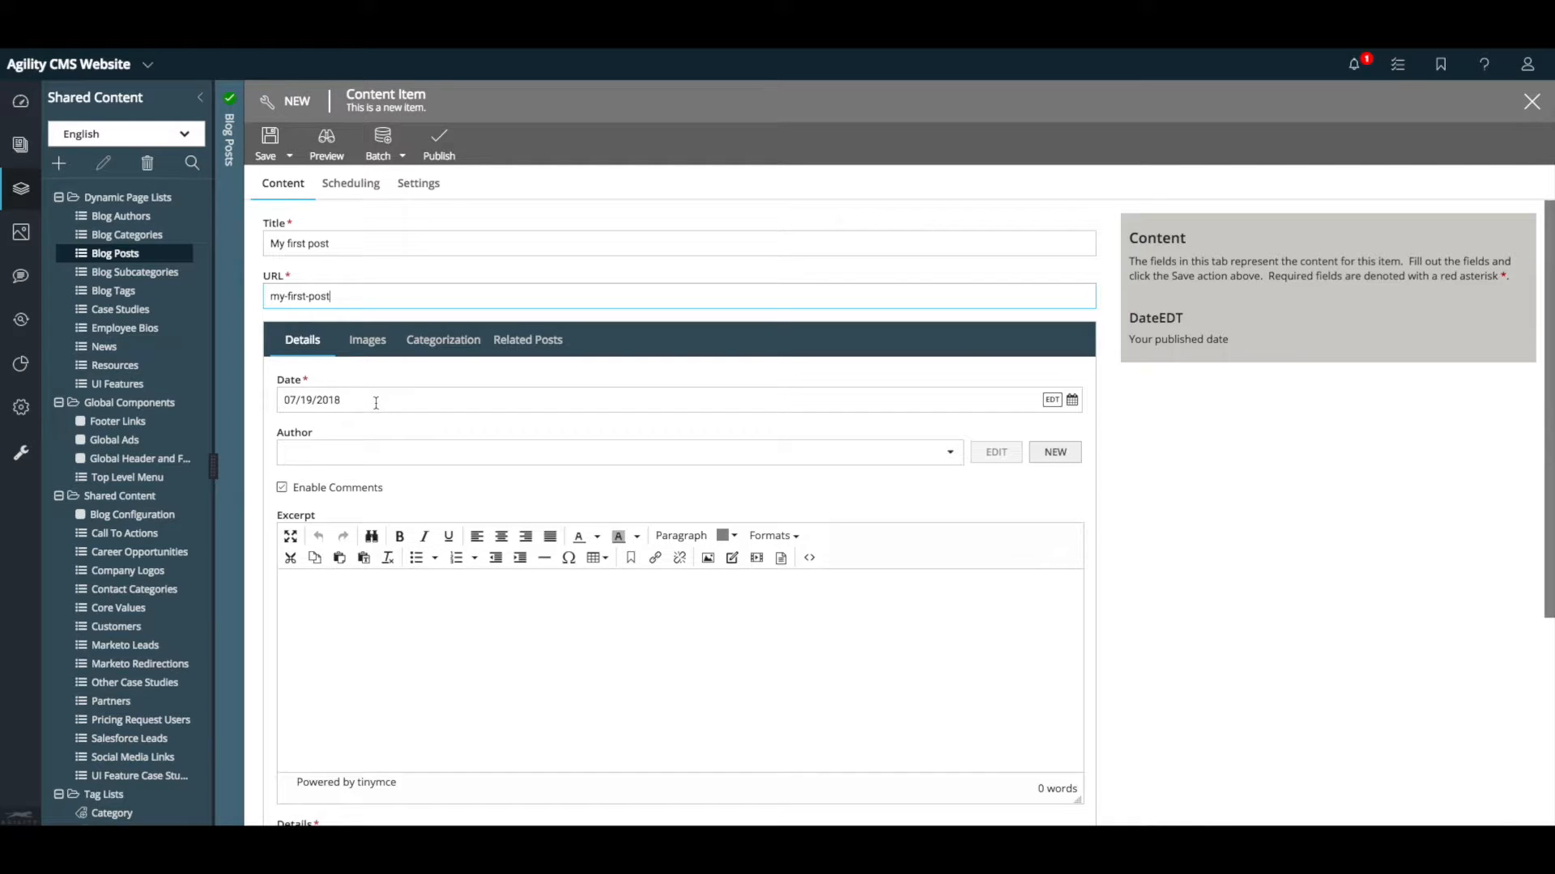
{"action": "left_click", "coordinate": [375, 402]}
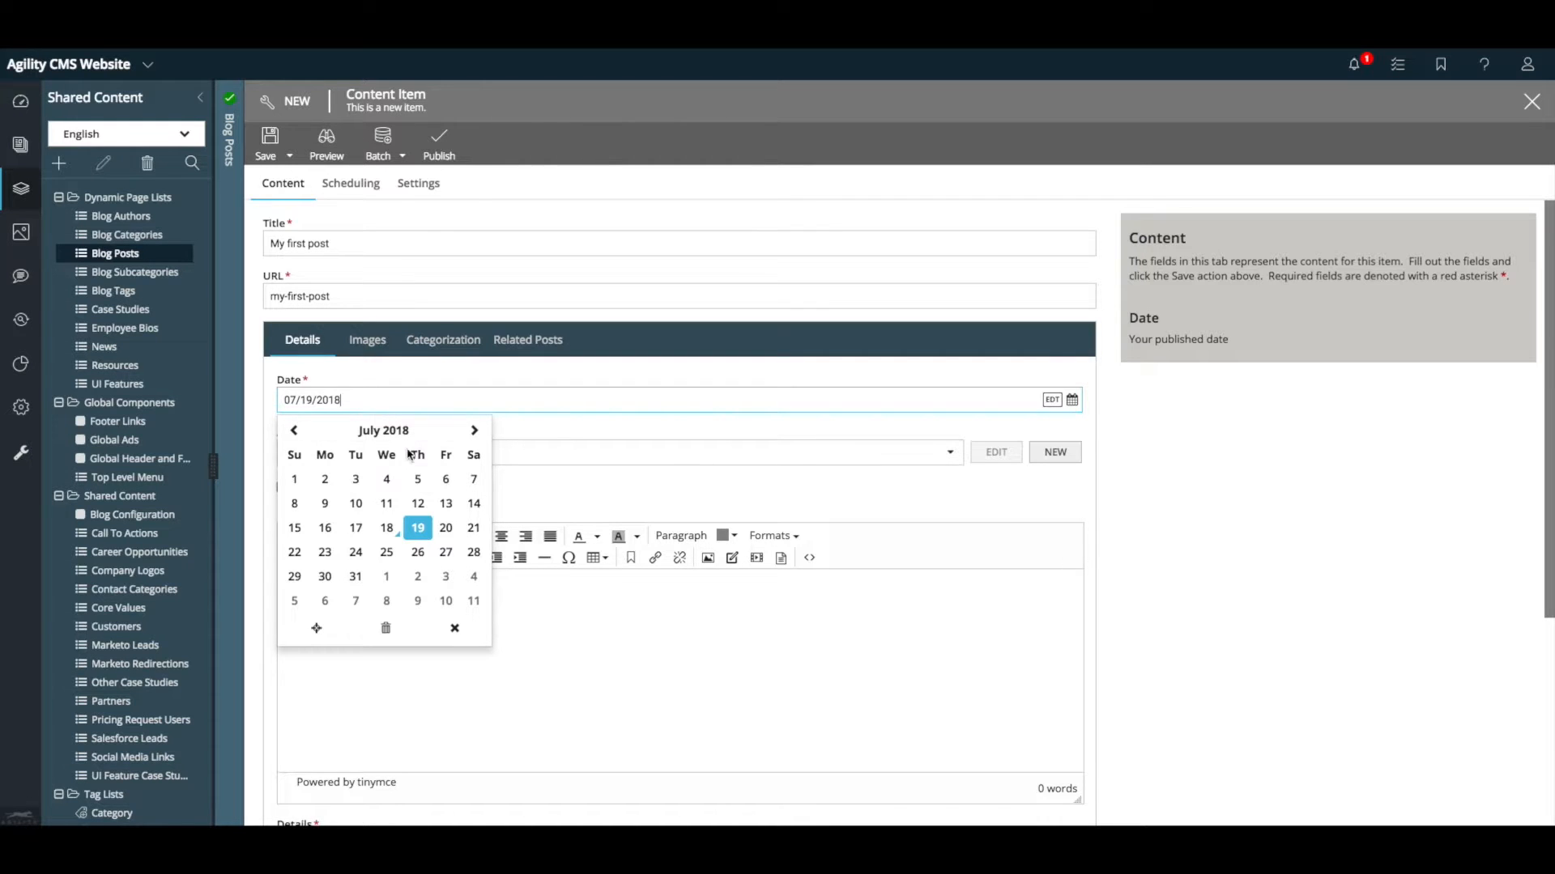
{"action": "left_click", "coordinate": [361, 530]}
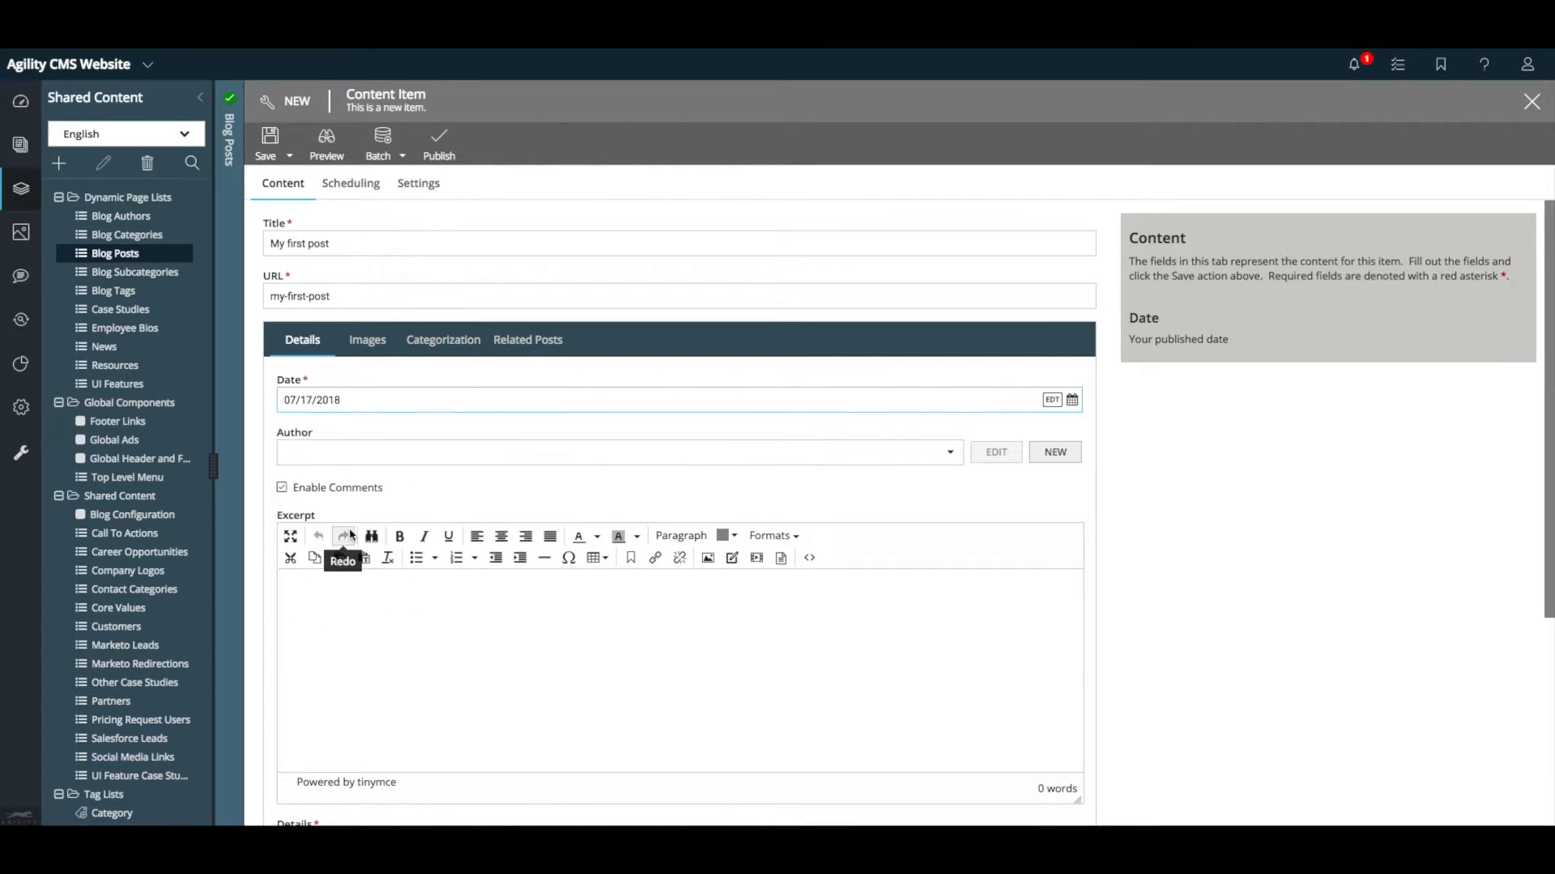
{"action": "left_click", "coordinate": [364, 457]}
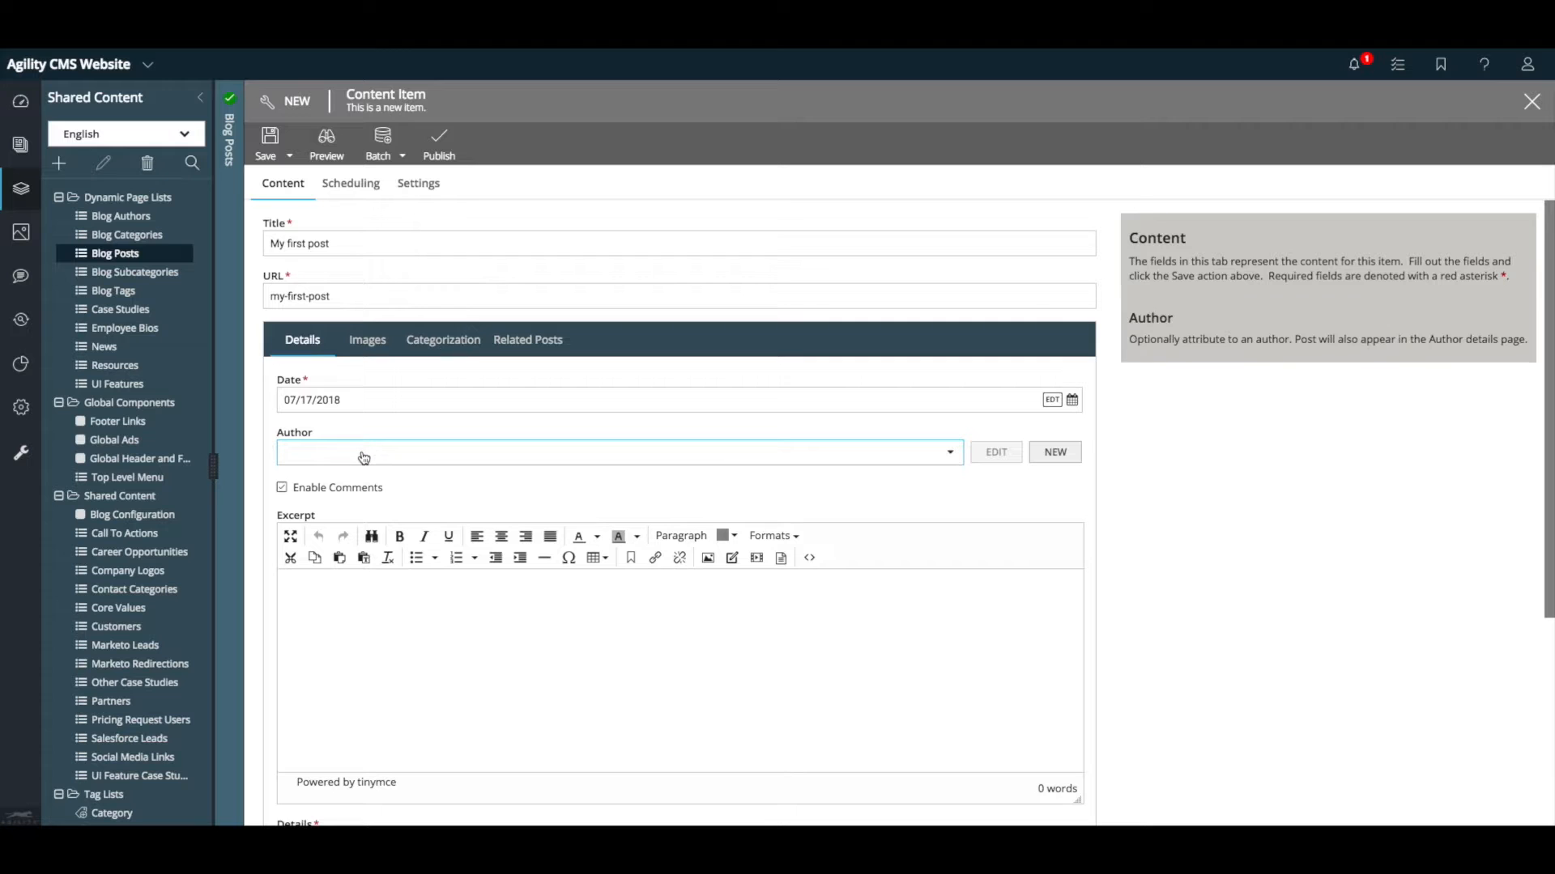
{"action": "left_click", "coordinate": [364, 458]}
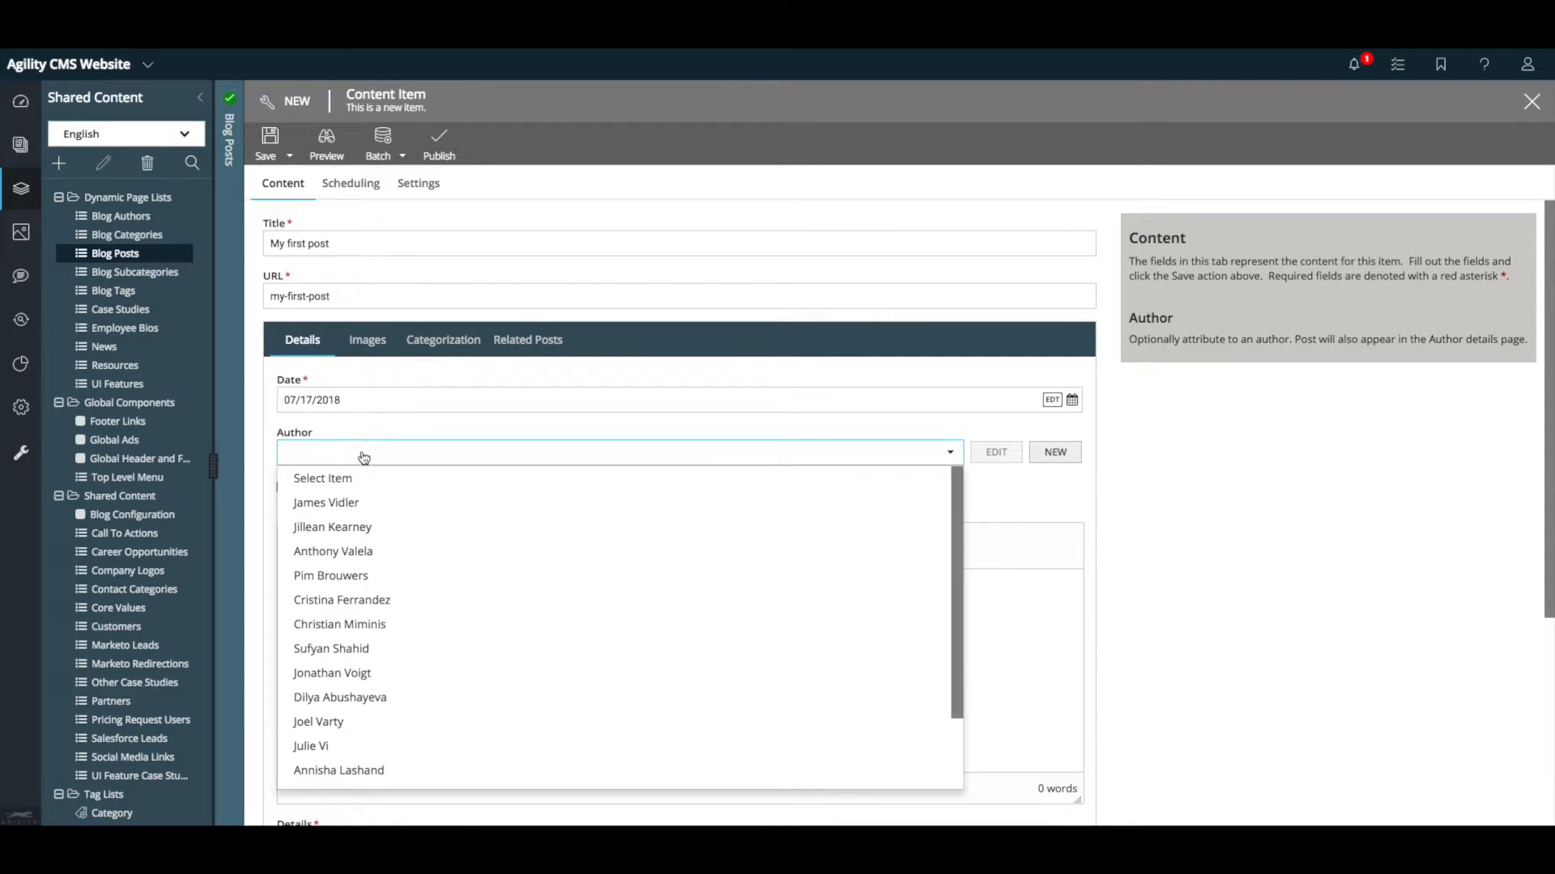
{"action": "left_click", "coordinate": [356, 722]}
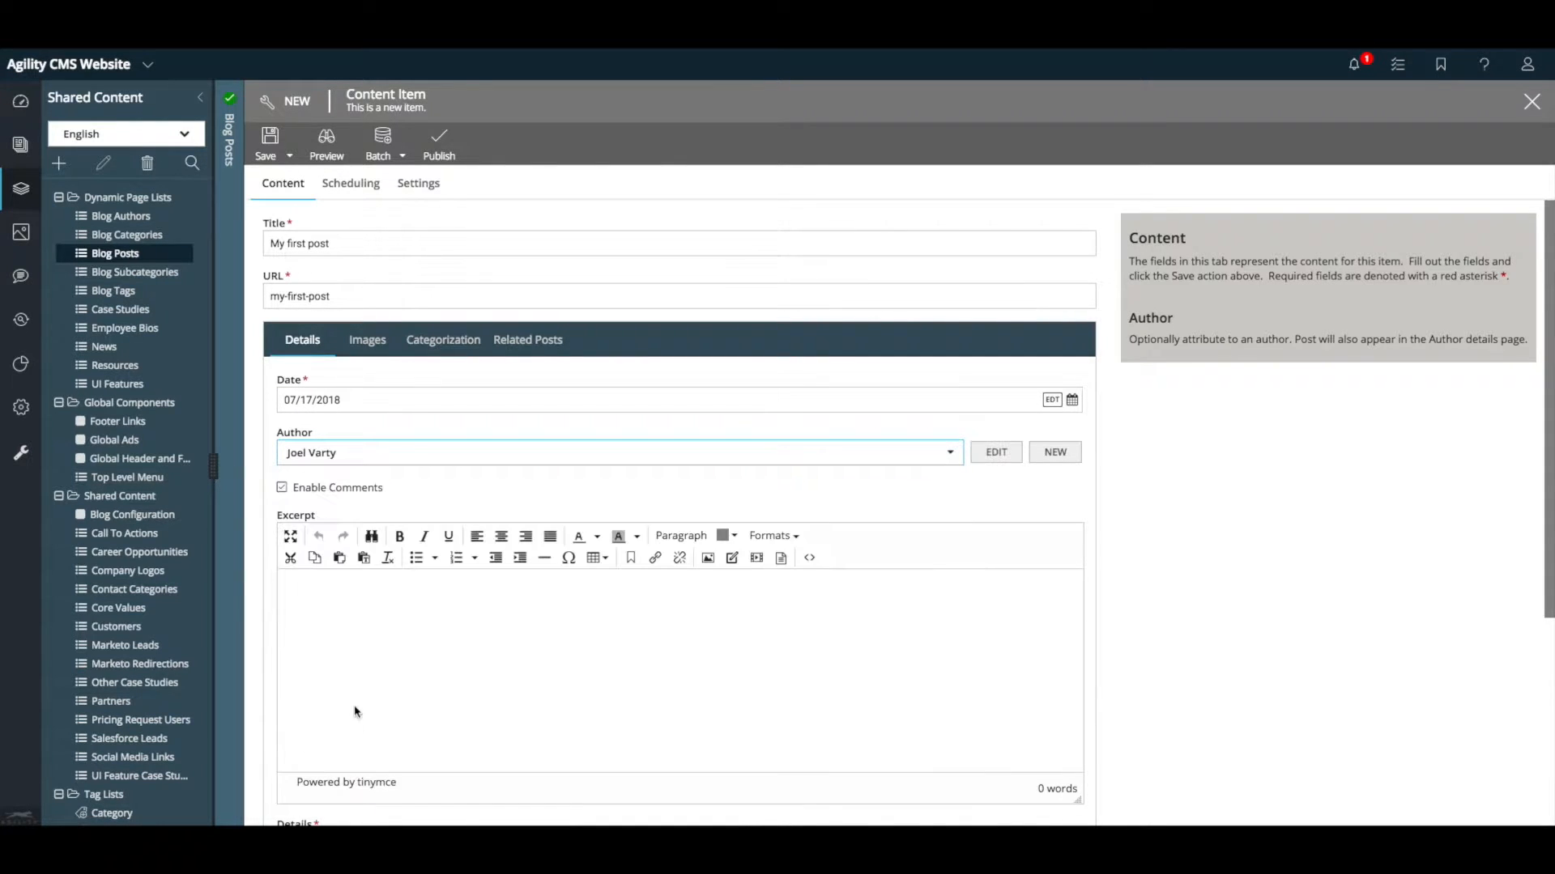
Step: Disable comments for the post and enter the excerpt "This is the small version of the article."
{"action": "left_click", "coordinate": [350, 612]}
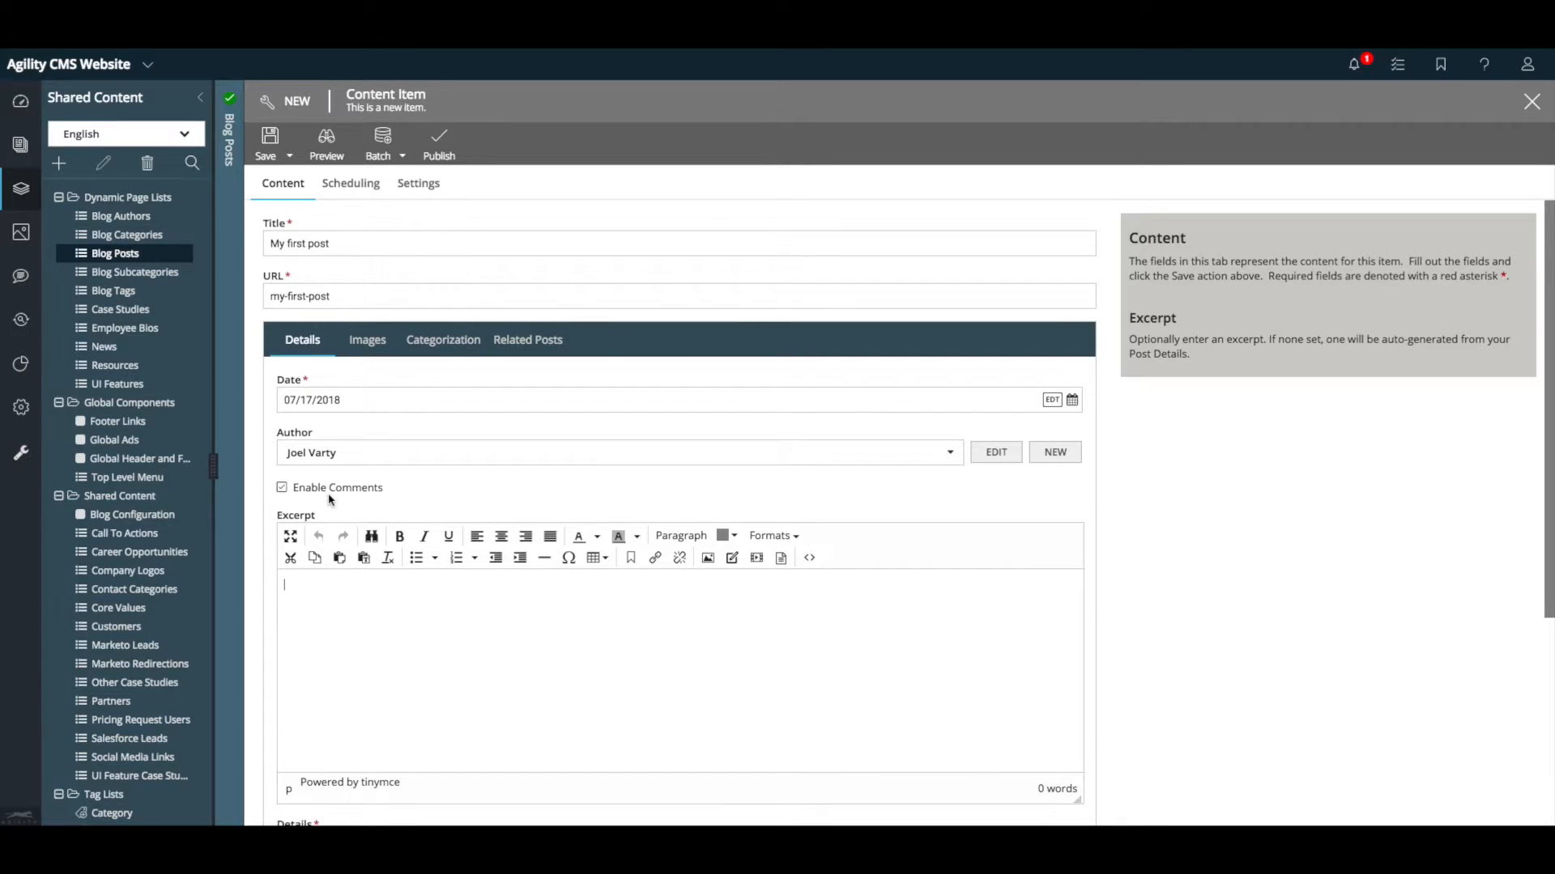
{"action": "left_click", "coordinate": [330, 490]}
{"action": "left_click", "coordinate": [405, 609]}
{"action": "type", "text": "T"}
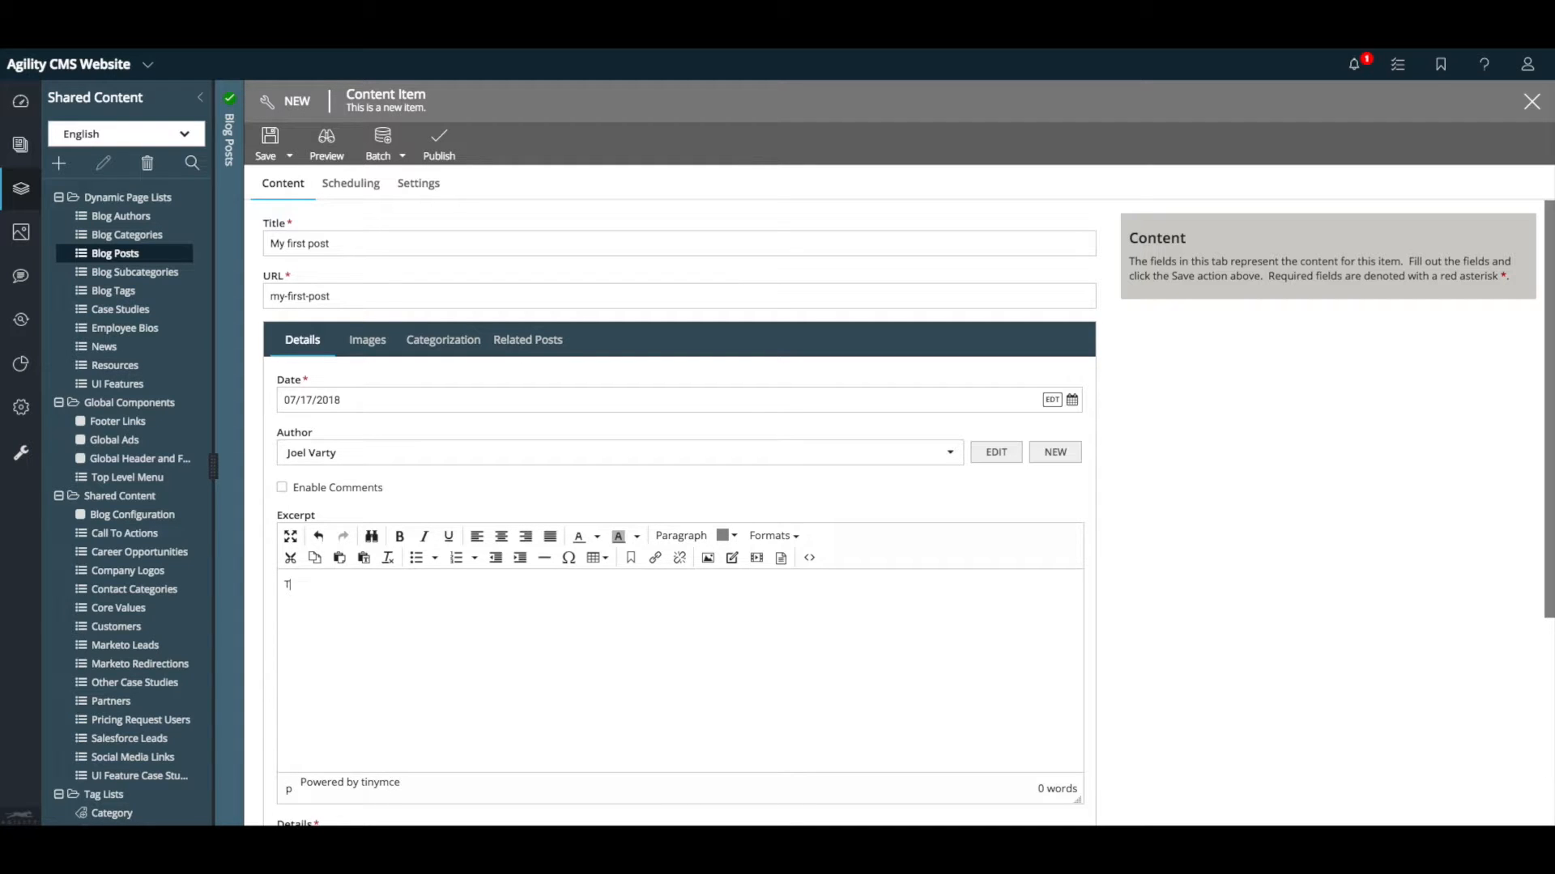
{"action": "type", "text": "his is the small version of the article."}
Step: Write "Everything!" in the Details body, followed by the separate lines "One", "Twos" and "Three"
{"action": "scroll", "coordinate": [458, 572], "scroll_direction": "down", "scroll_amount": 4}
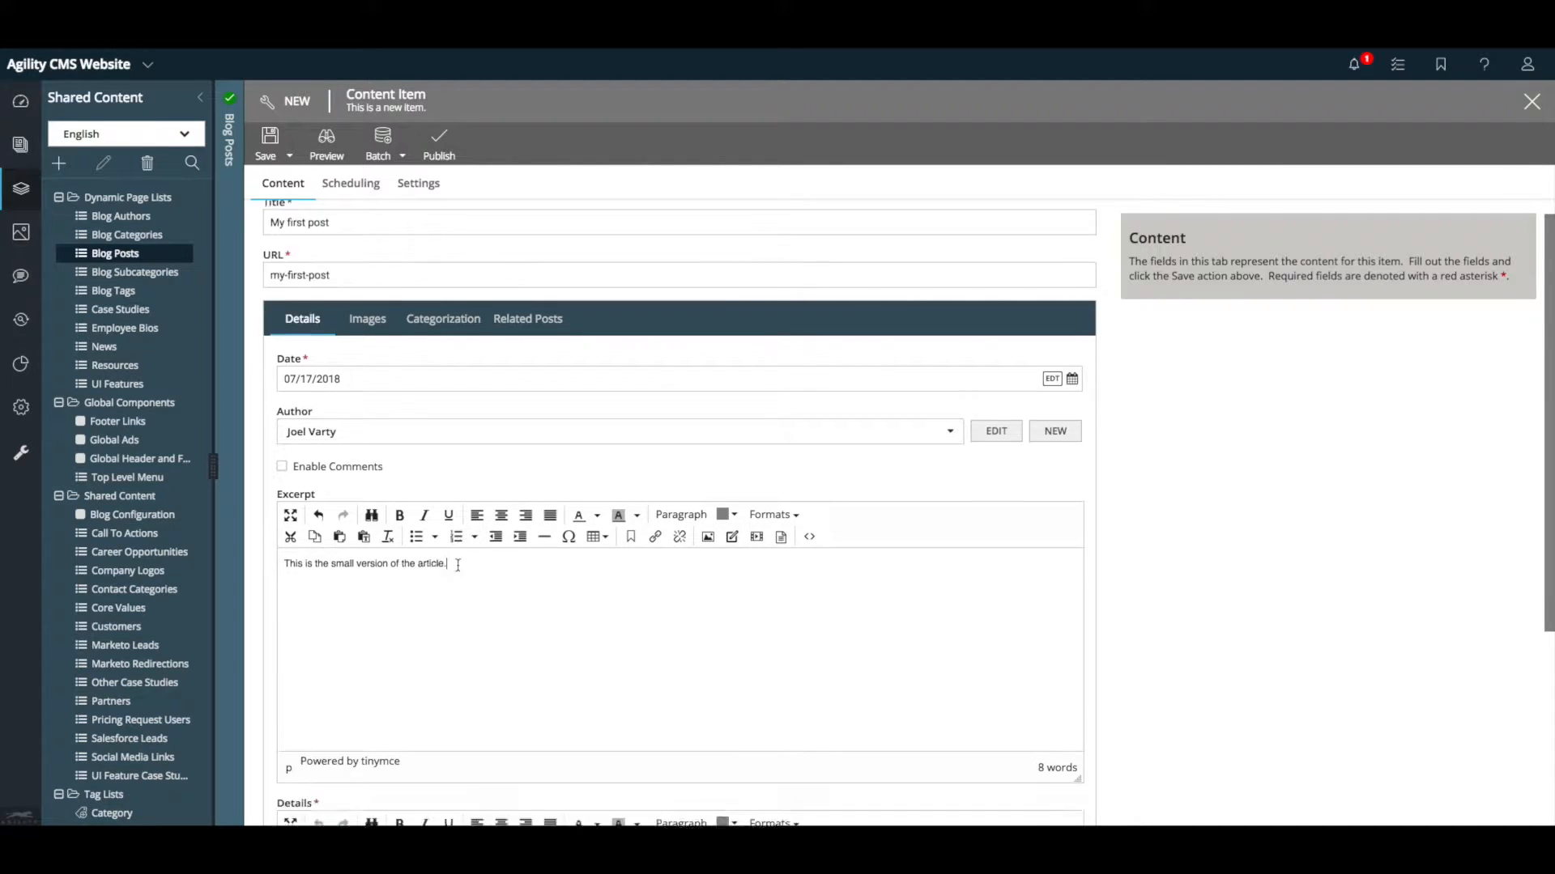
{"action": "left_click", "coordinate": [392, 619]}
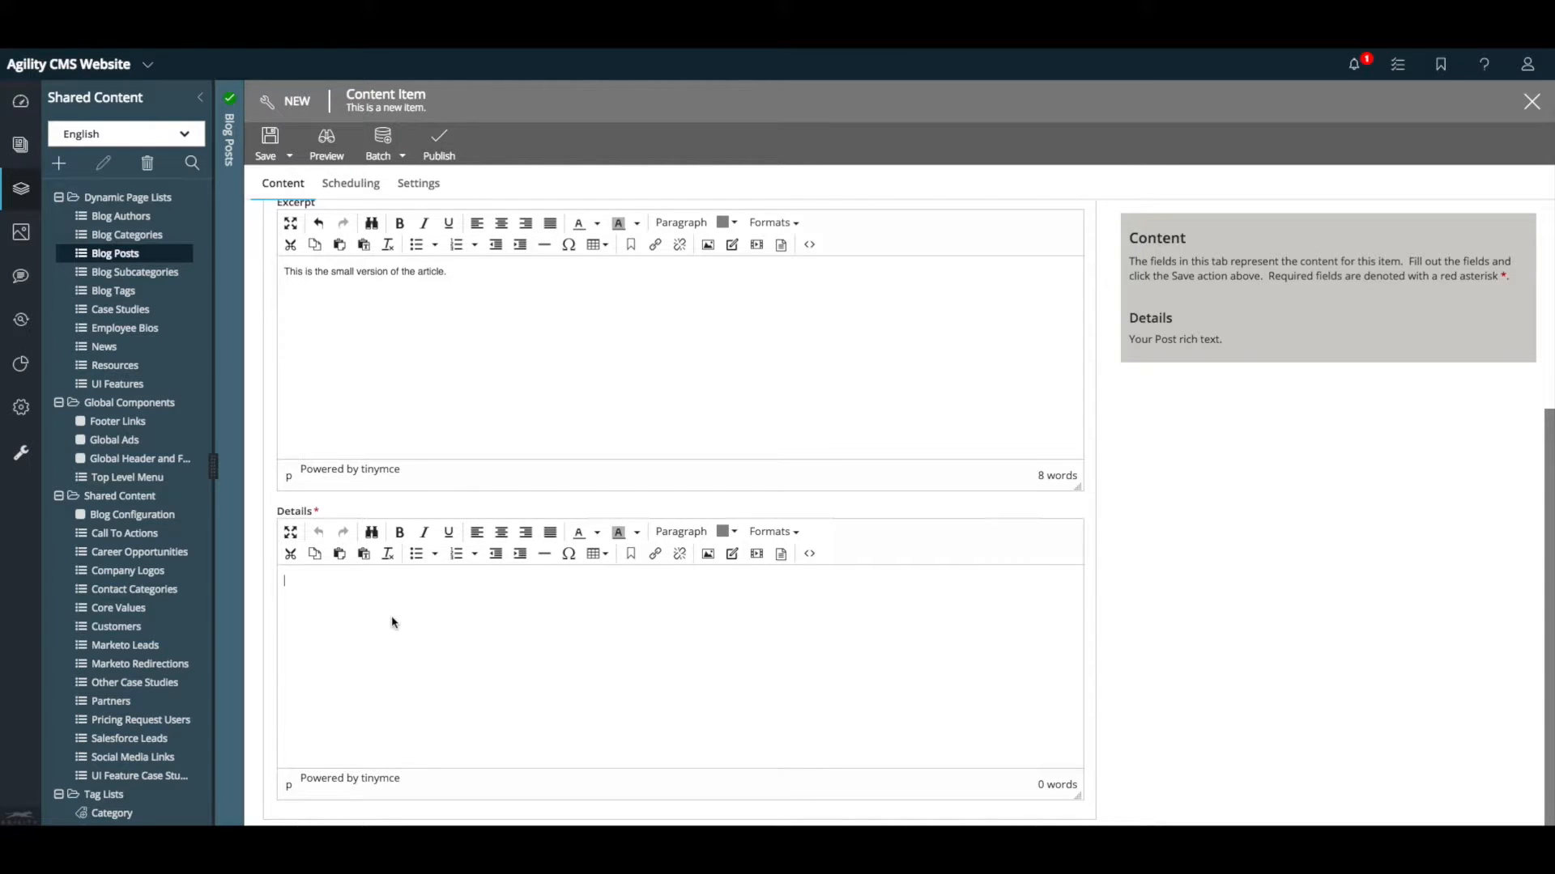
{"action": "type", "text": "Everything"}
{"action": "key", "text": "Return"}
{"action": "key", "text": "Return"}
{"action": "type", "text": "One "}
{"action": "type", "text": "Twos"}
{"action": "type", "text": "Three"}
Step: Format the last three lines of the Details text as a numbered list
{"action": "left_click_drag", "start_coordinate": [312, 645], "coordinate": [282, 601]}
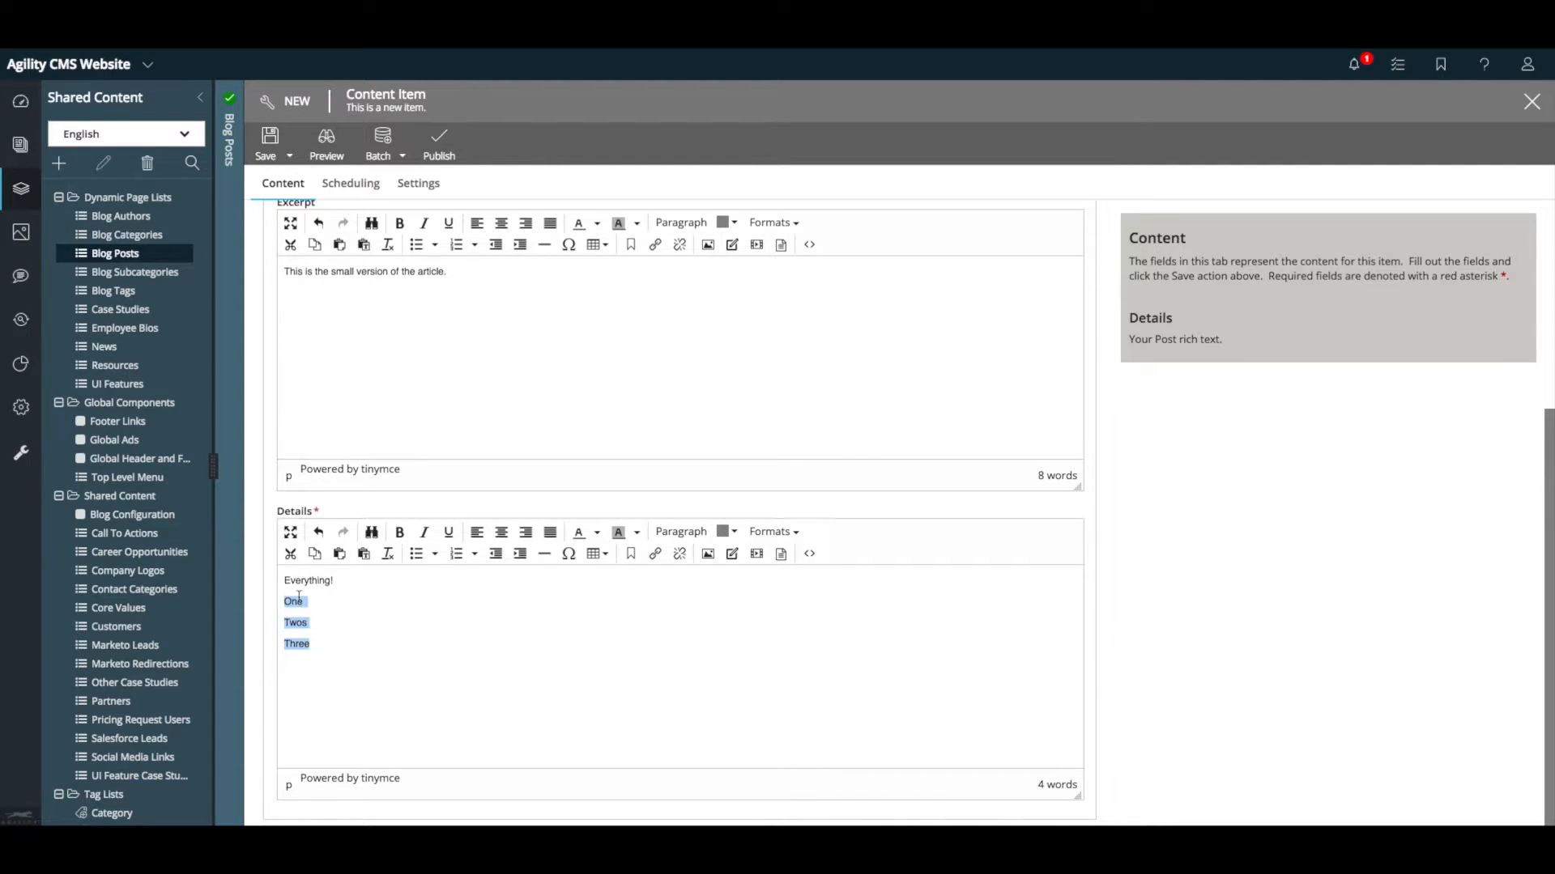
{"action": "left_click", "coordinate": [415, 553]}
{"action": "left_click", "coordinate": [457, 555]}
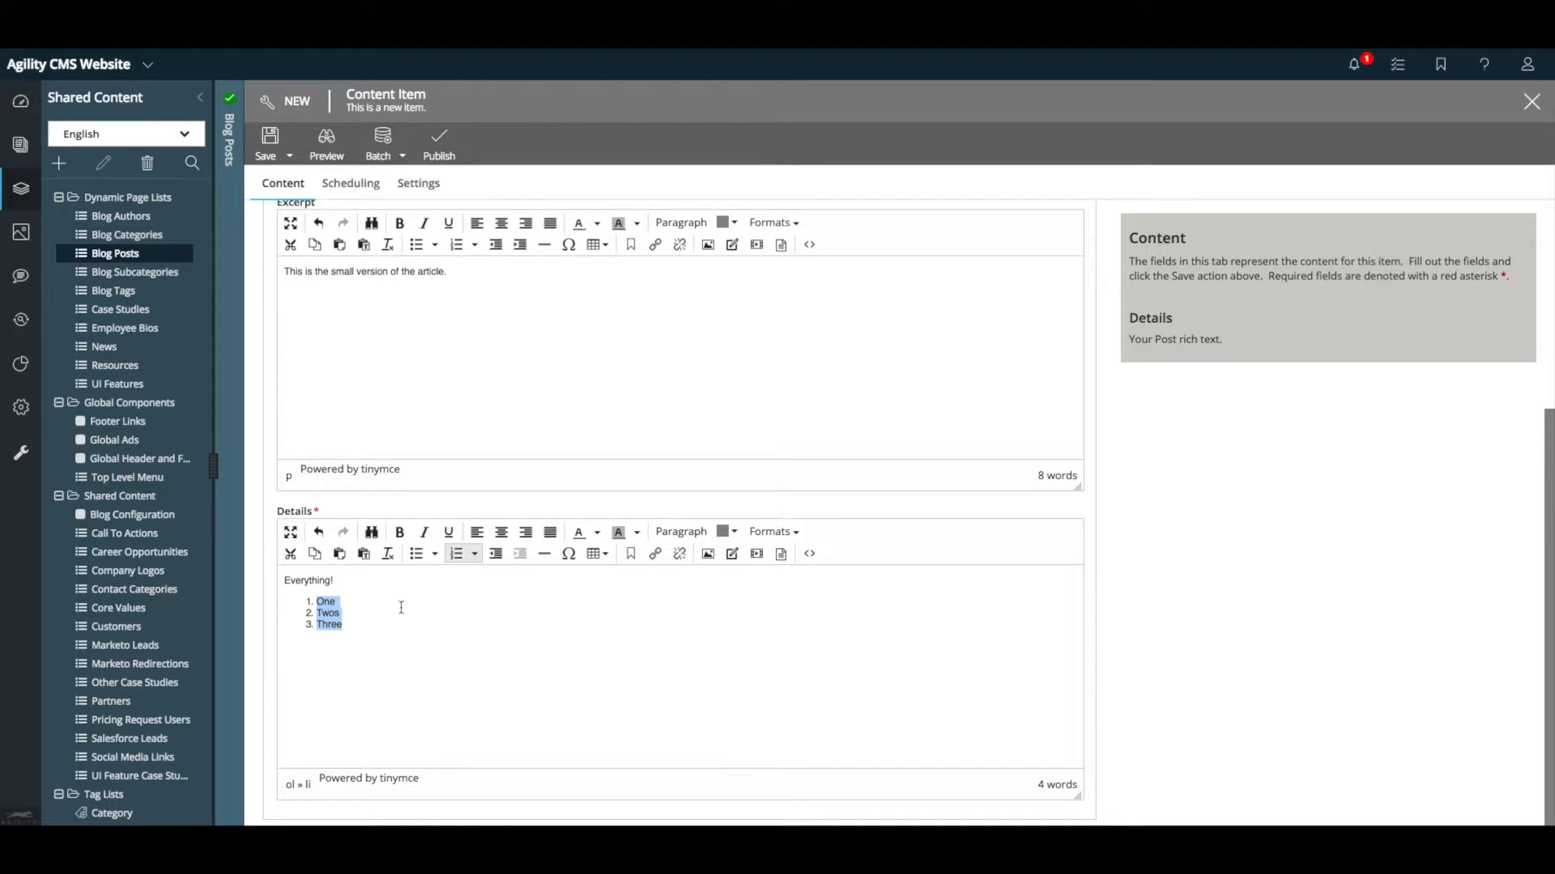
{"action": "left_click", "coordinate": [375, 609]}
Step: In the HTML source of Details, correct "Twos" to "Two", remove the &nbsp; after "One", and apply the changes
{"action": "left_click", "coordinate": [811, 558]}
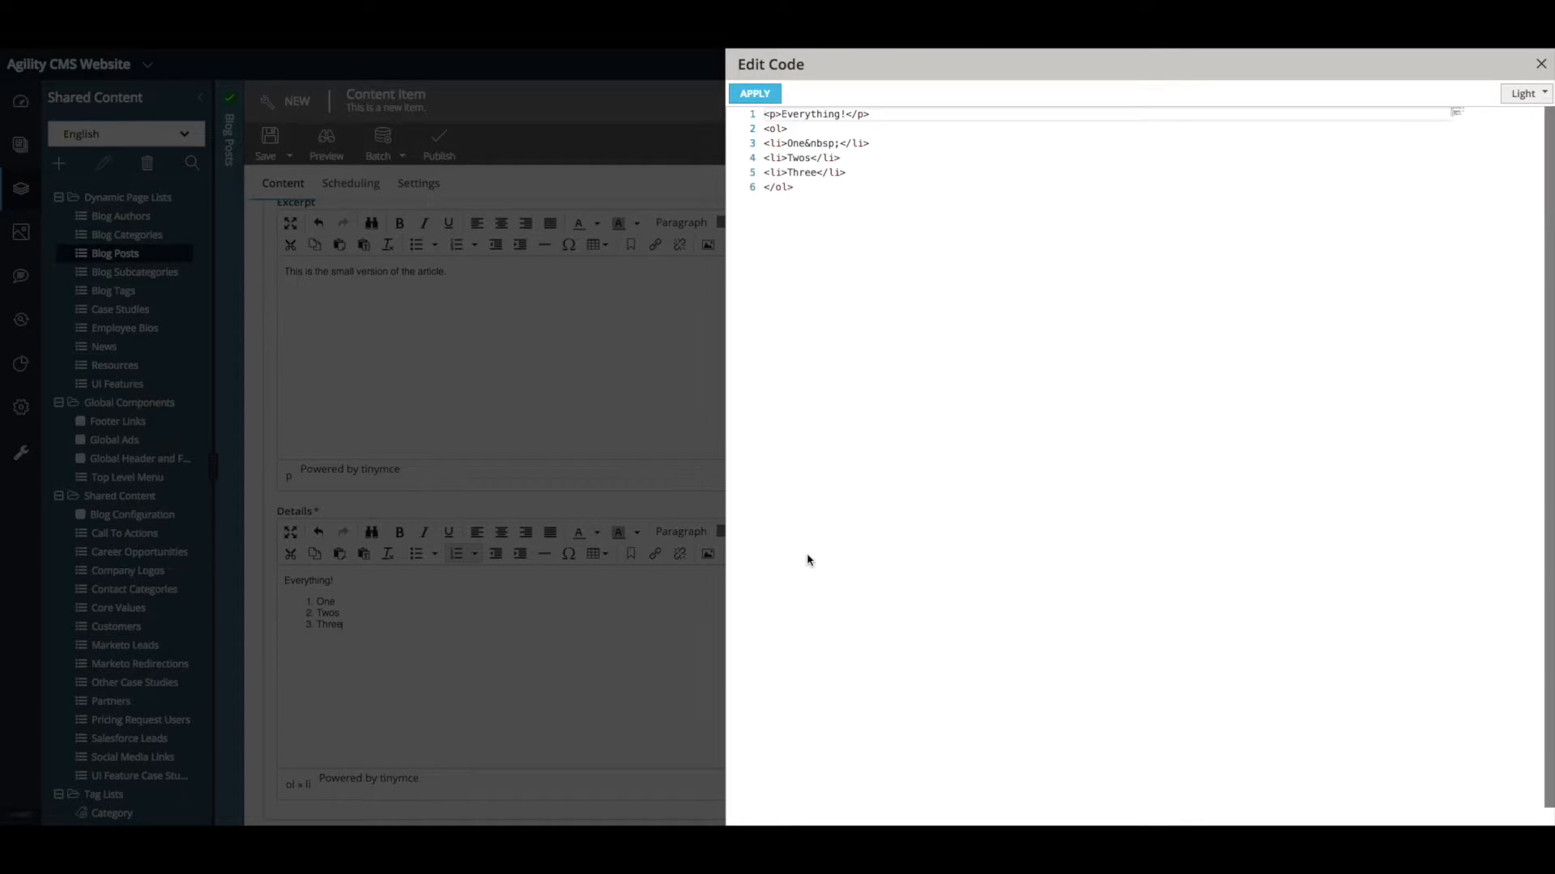
{"action": "left_click", "coordinate": [819, 192]}
{"action": "left_click_drag", "start_coordinate": [821, 192], "coordinate": [767, 118]}
{"action": "left_click", "coordinate": [813, 128]}
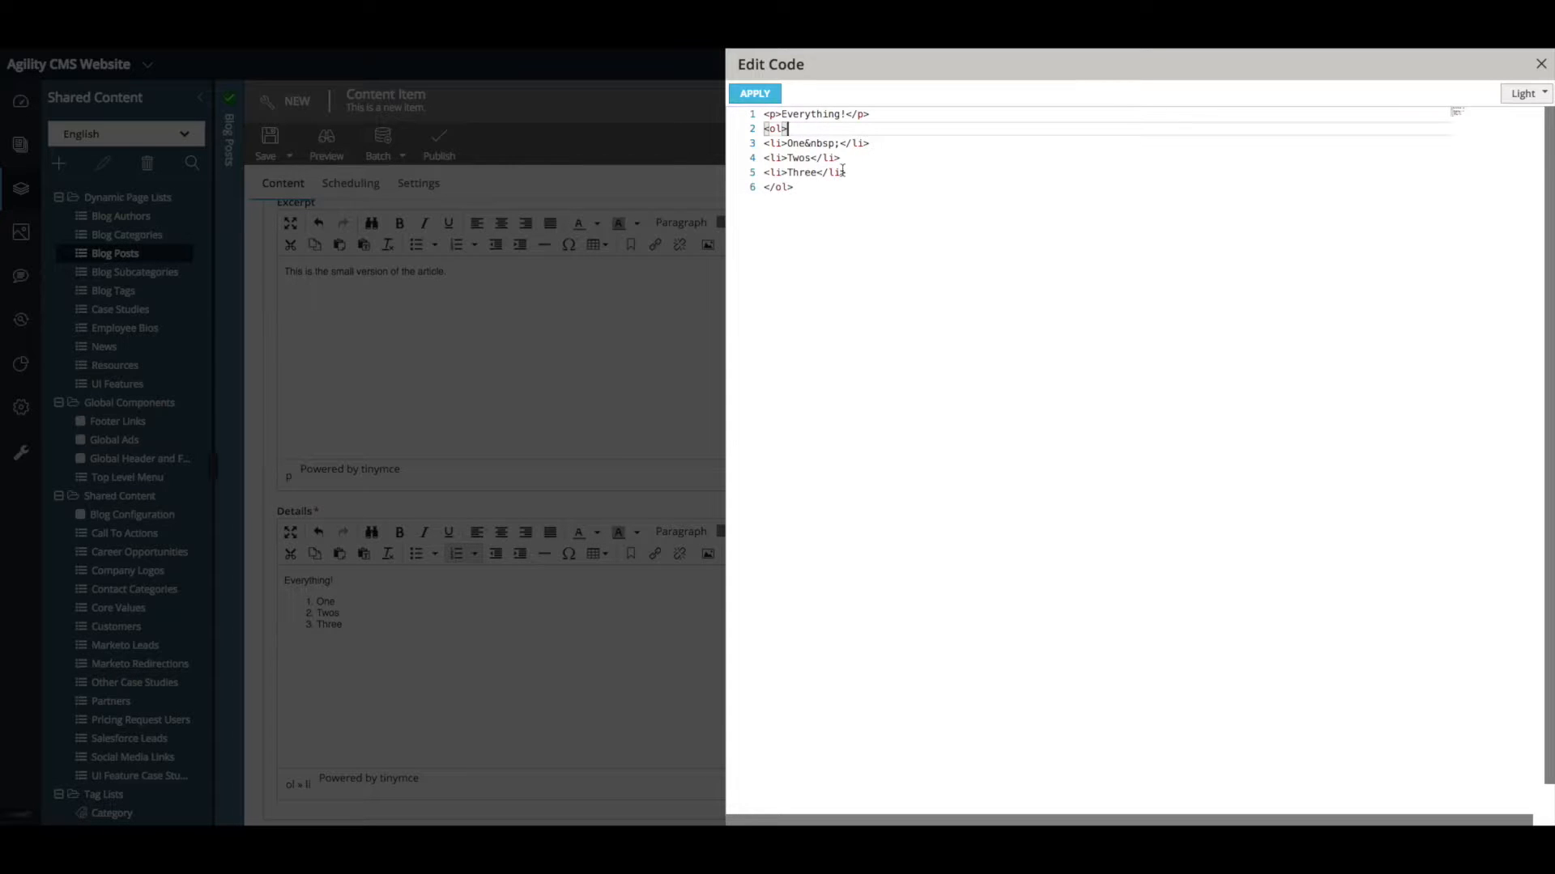
{"action": "left_click", "coordinate": [809, 159]}
{"action": "key", "text": "BackSpace"}
{"action": "left_click", "coordinate": [806, 144]}
{"action": "key", "text": "Delete"}
{"action": "key", "text": "Delete"}
{"action": "key", "text": "Delete"}
{"action": "key", "text": "Delete"}
{"action": "key", "text": "Delete"}
{"action": "key", "text": "Delete"}
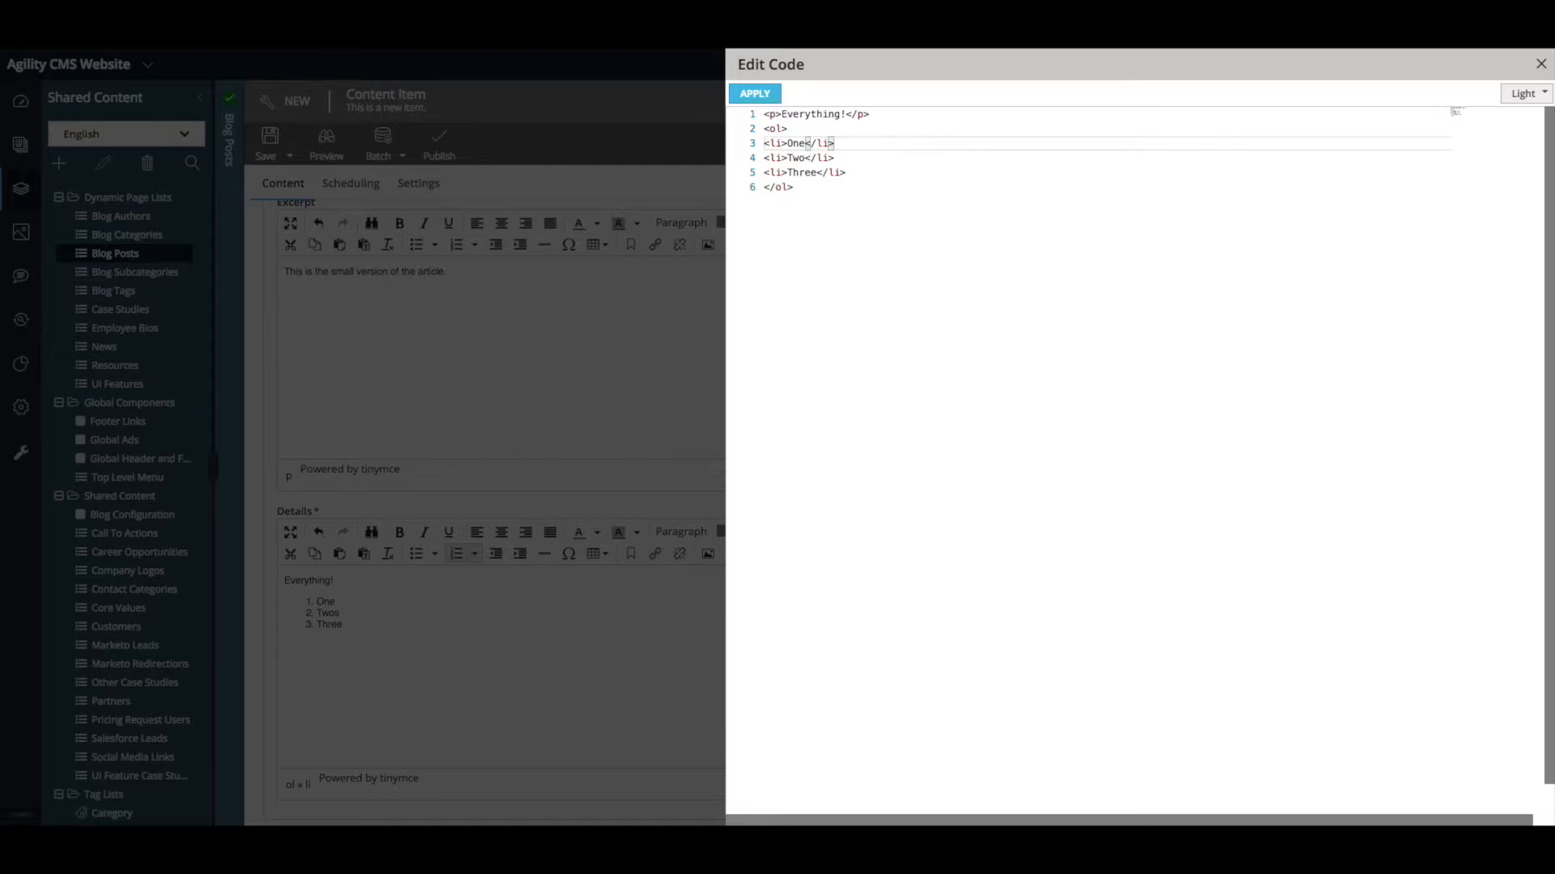
{"action": "left_click", "coordinate": [754, 94]}
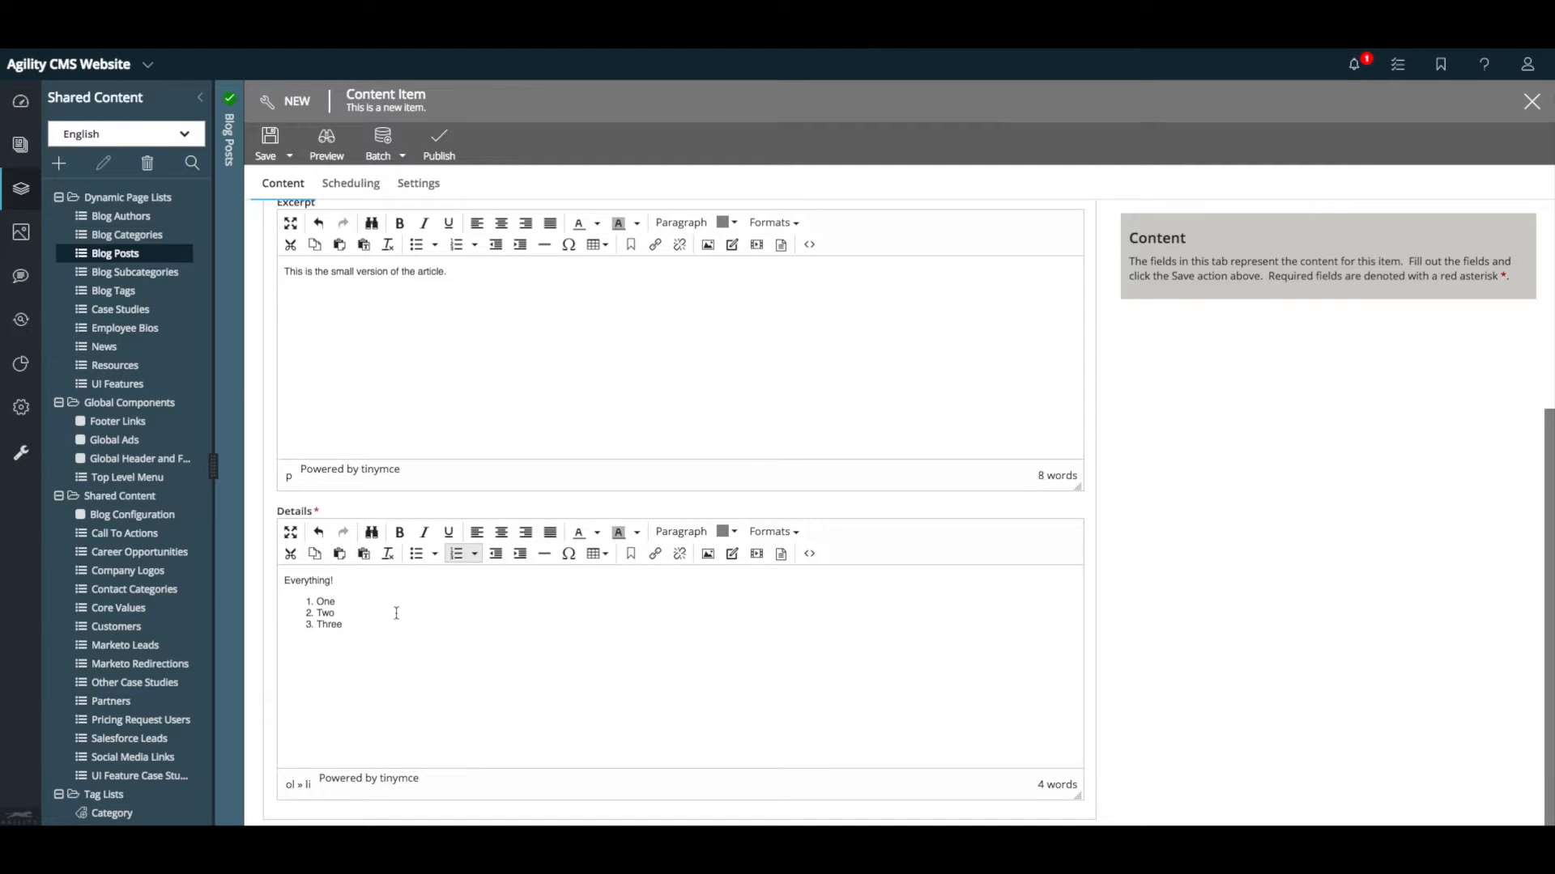
Step: Link the word "One" in the numbered list to the site's contact page, keeping the same-window target
{"action": "left_click", "coordinate": [382, 642]}
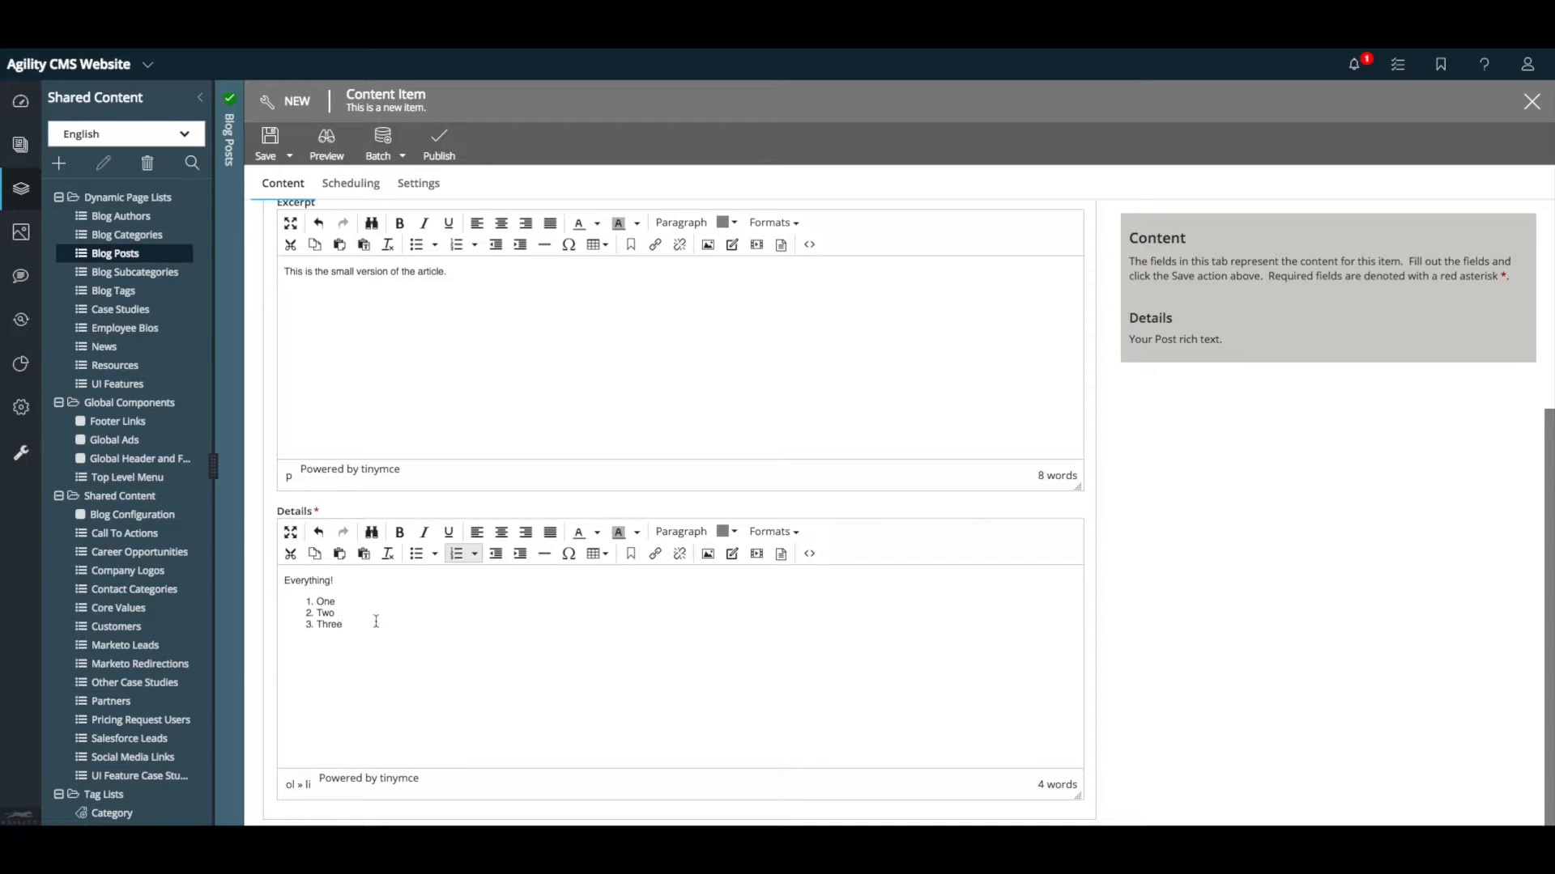
{"action": "double_click", "coordinate": [327, 602]}
{"action": "left_click", "coordinate": [655, 554]}
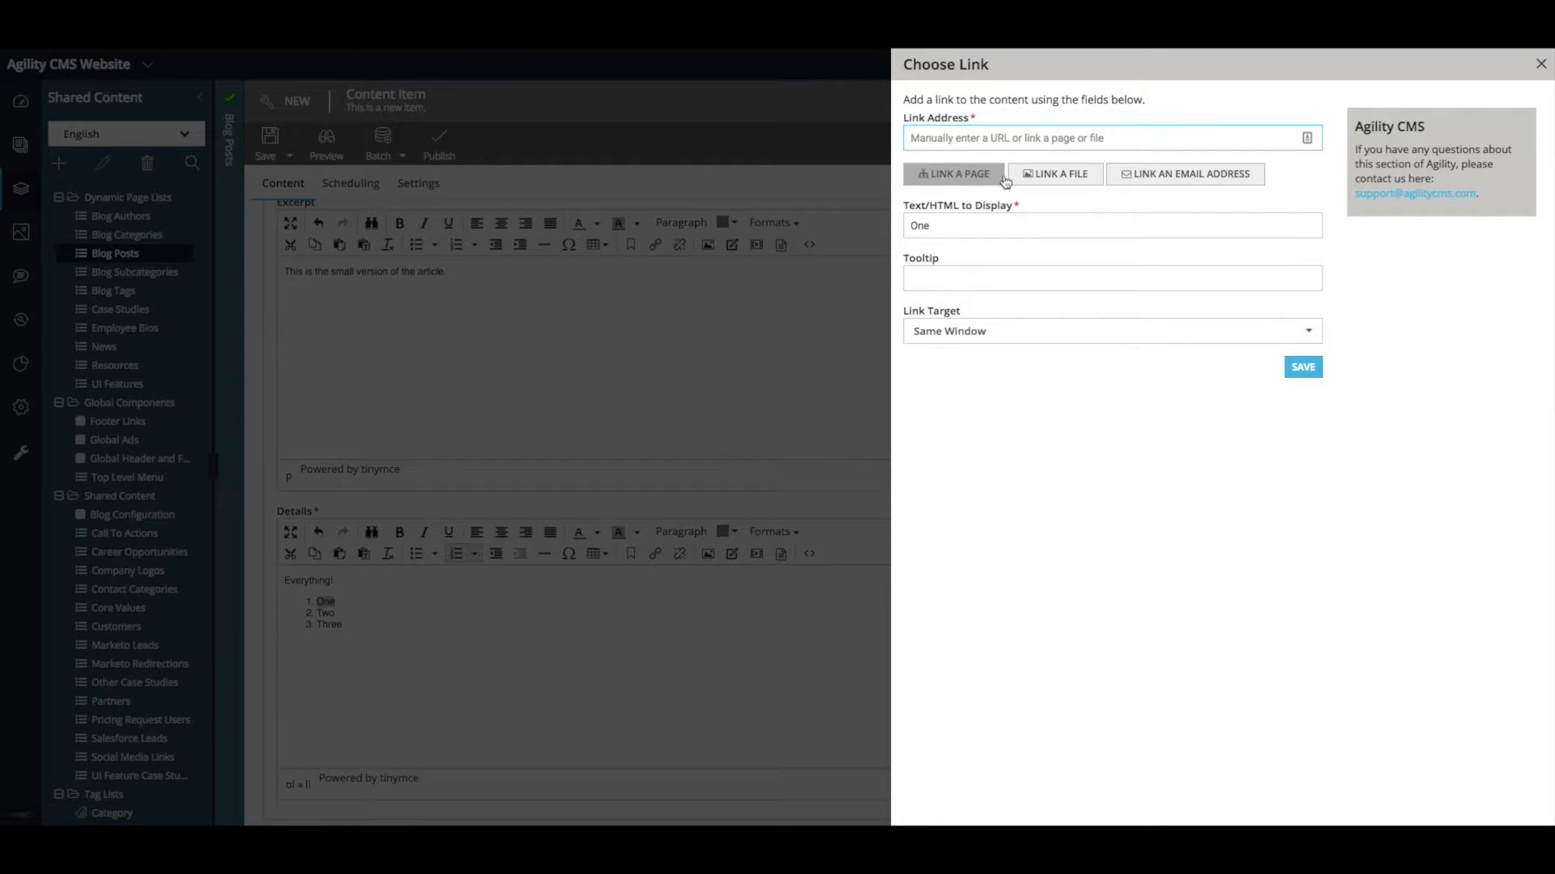
{"action": "left_click", "coordinate": [958, 177]}
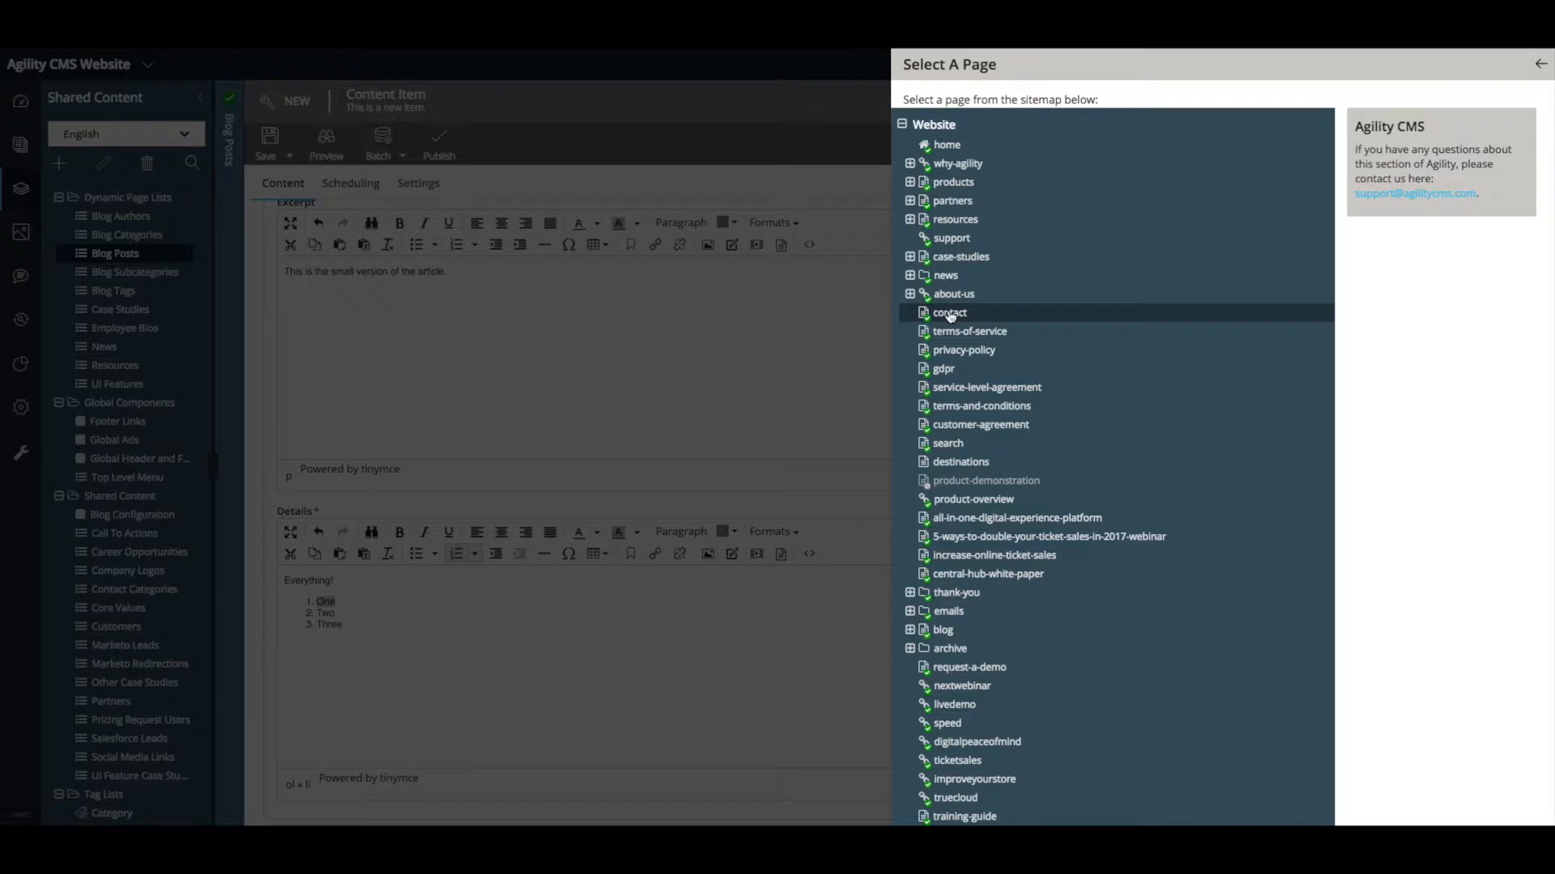
{"action": "left_click", "coordinate": [949, 313]}
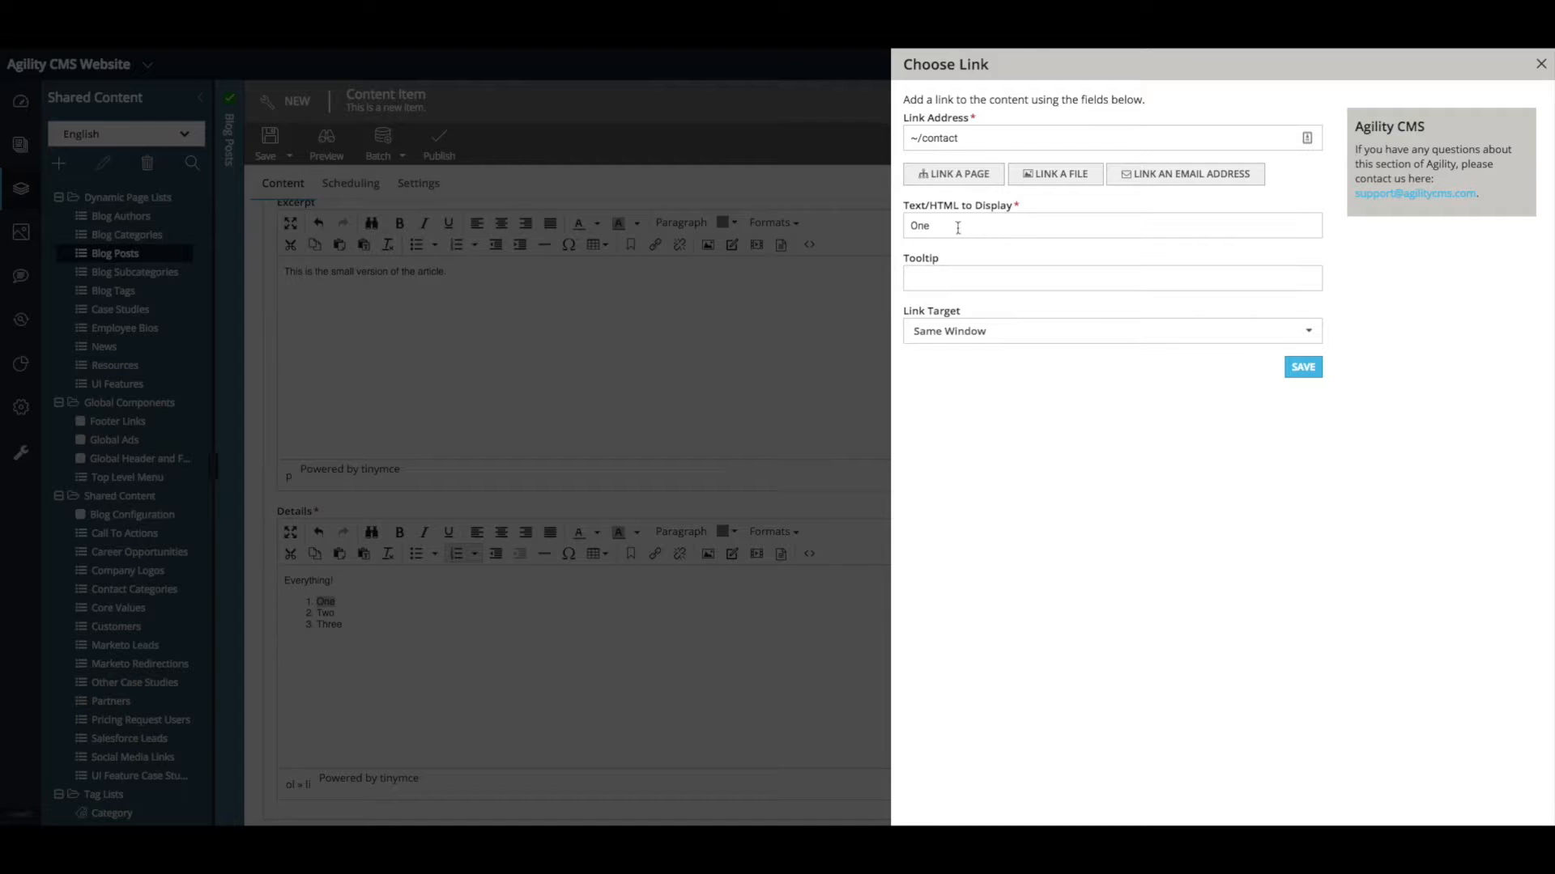
{"action": "left_click", "coordinate": [1305, 367]}
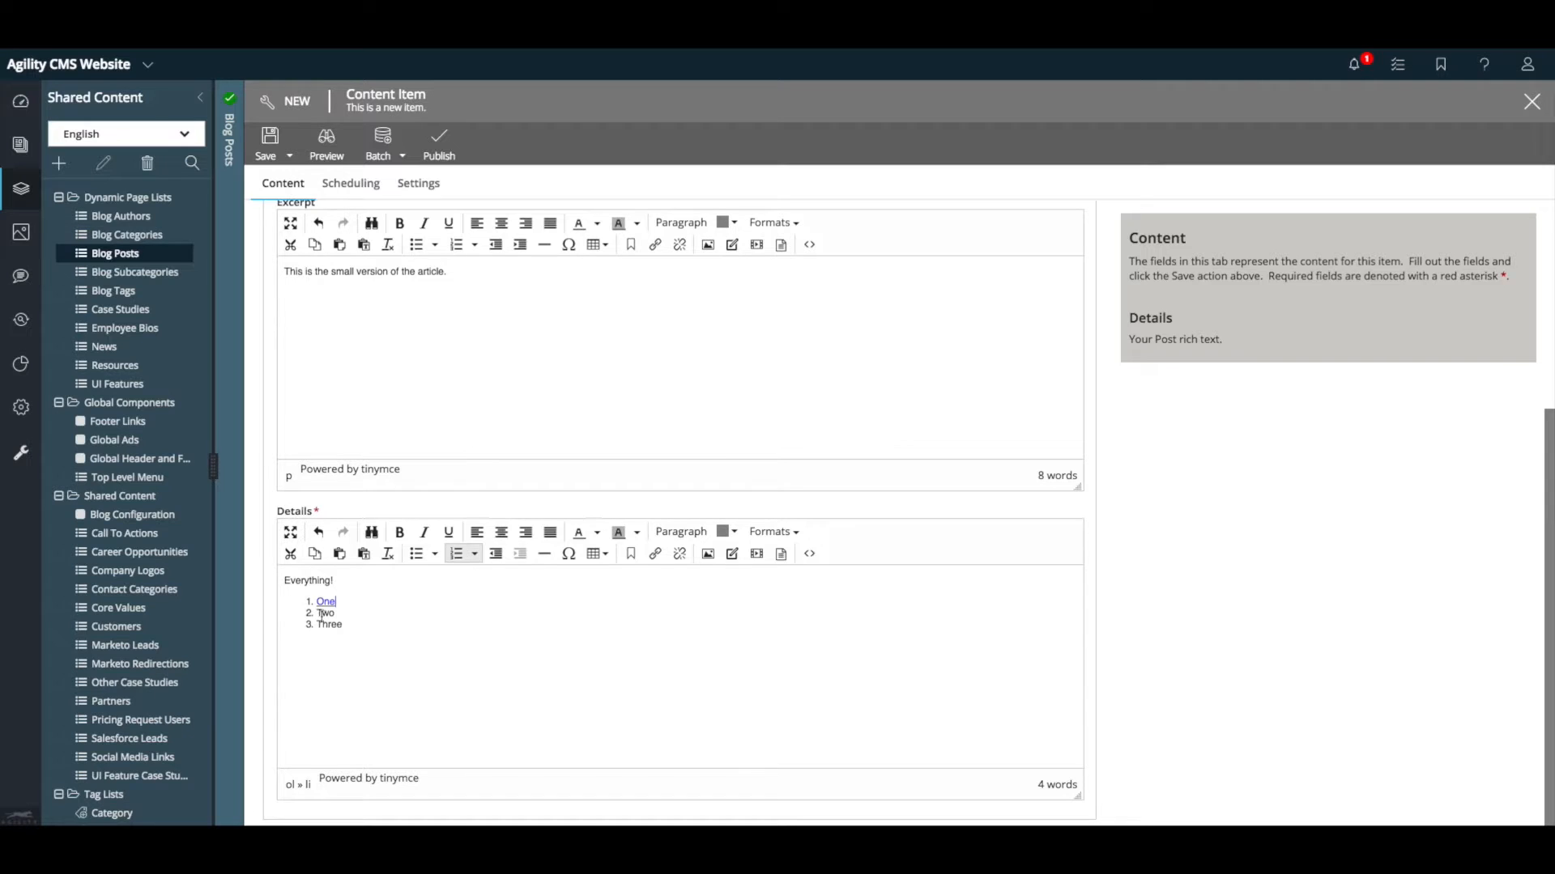
Step: Insert the image checked (3).png from the images/icons folder in a new paragraph below the numbered list
{"action": "left_click", "coordinate": [378, 629]}
{"action": "key", "text": "Return"}
{"action": "key", "text": "Return"}
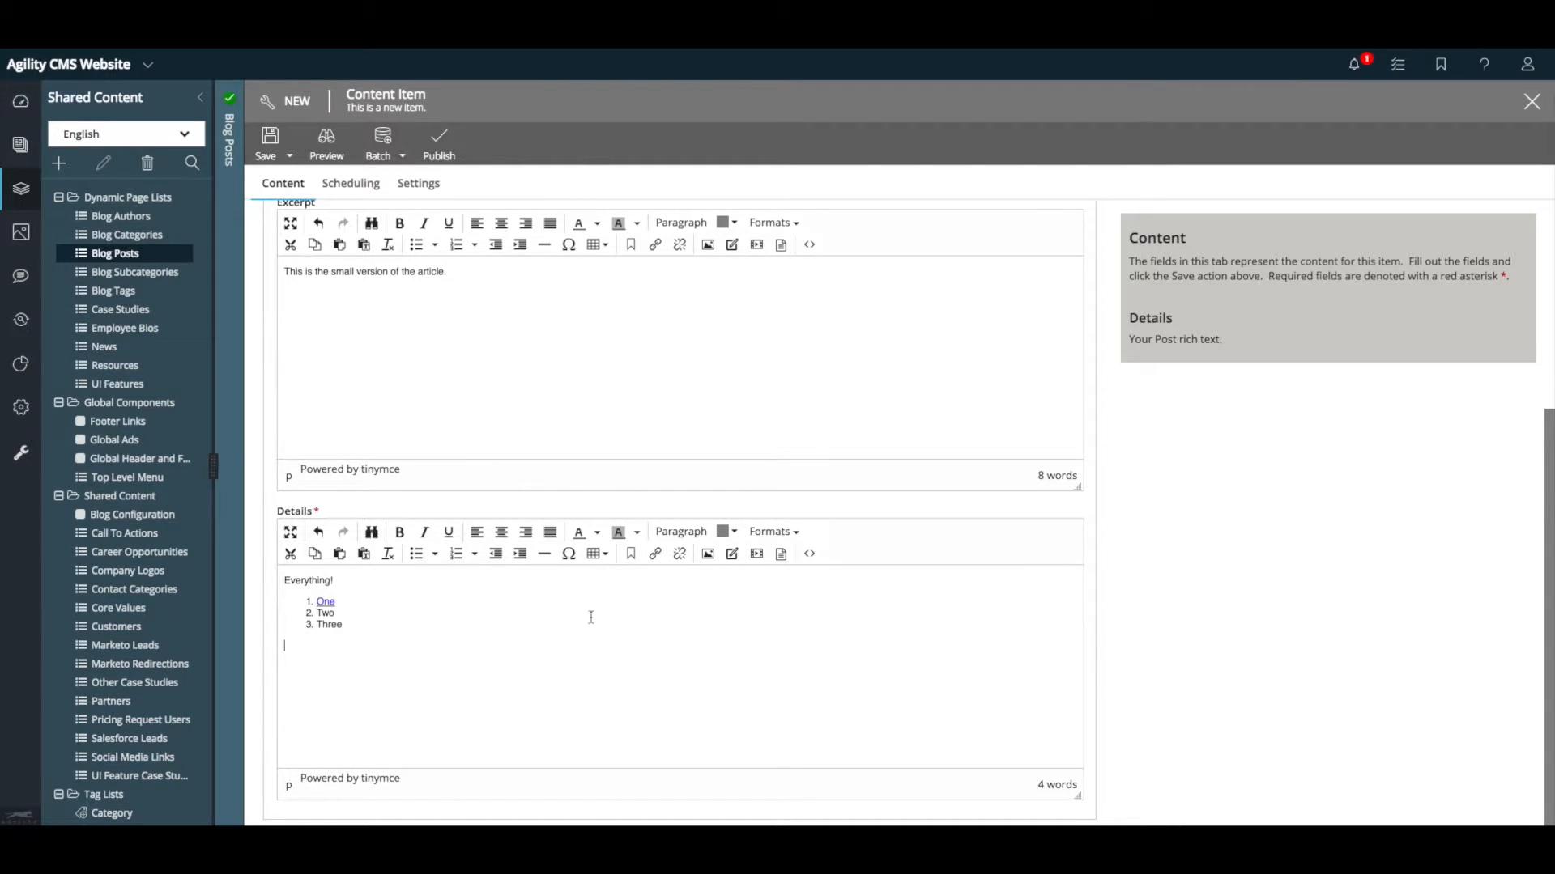
{"action": "left_click", "coordinate": [708, 554]}
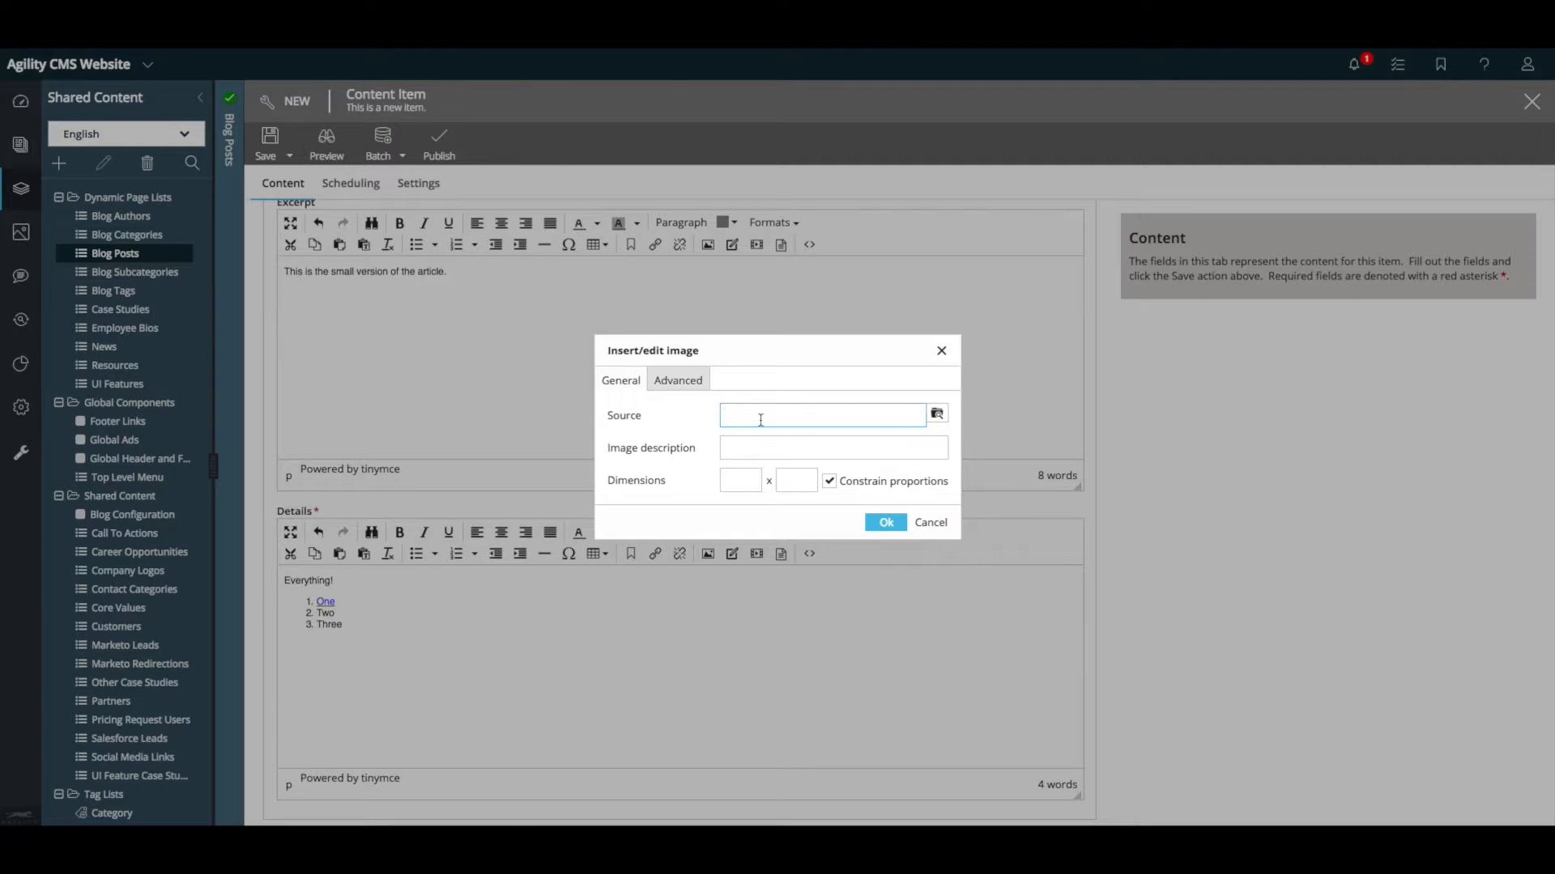
{"action": "left_click", "coordinate": [937, 416]}
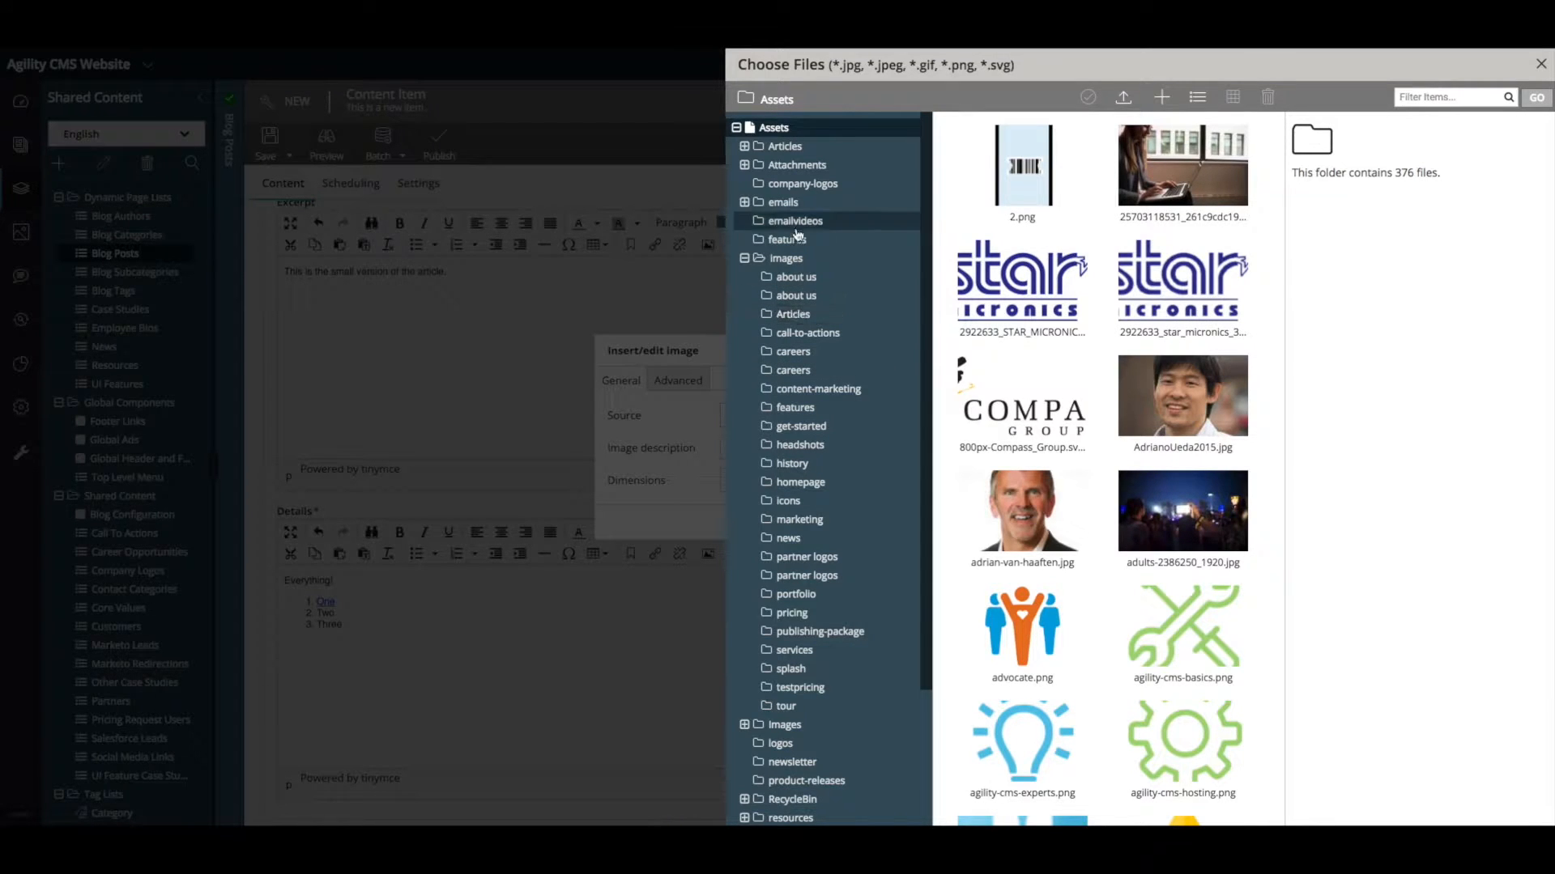
{"action": "left_click", "coordinate": [786, 501]}
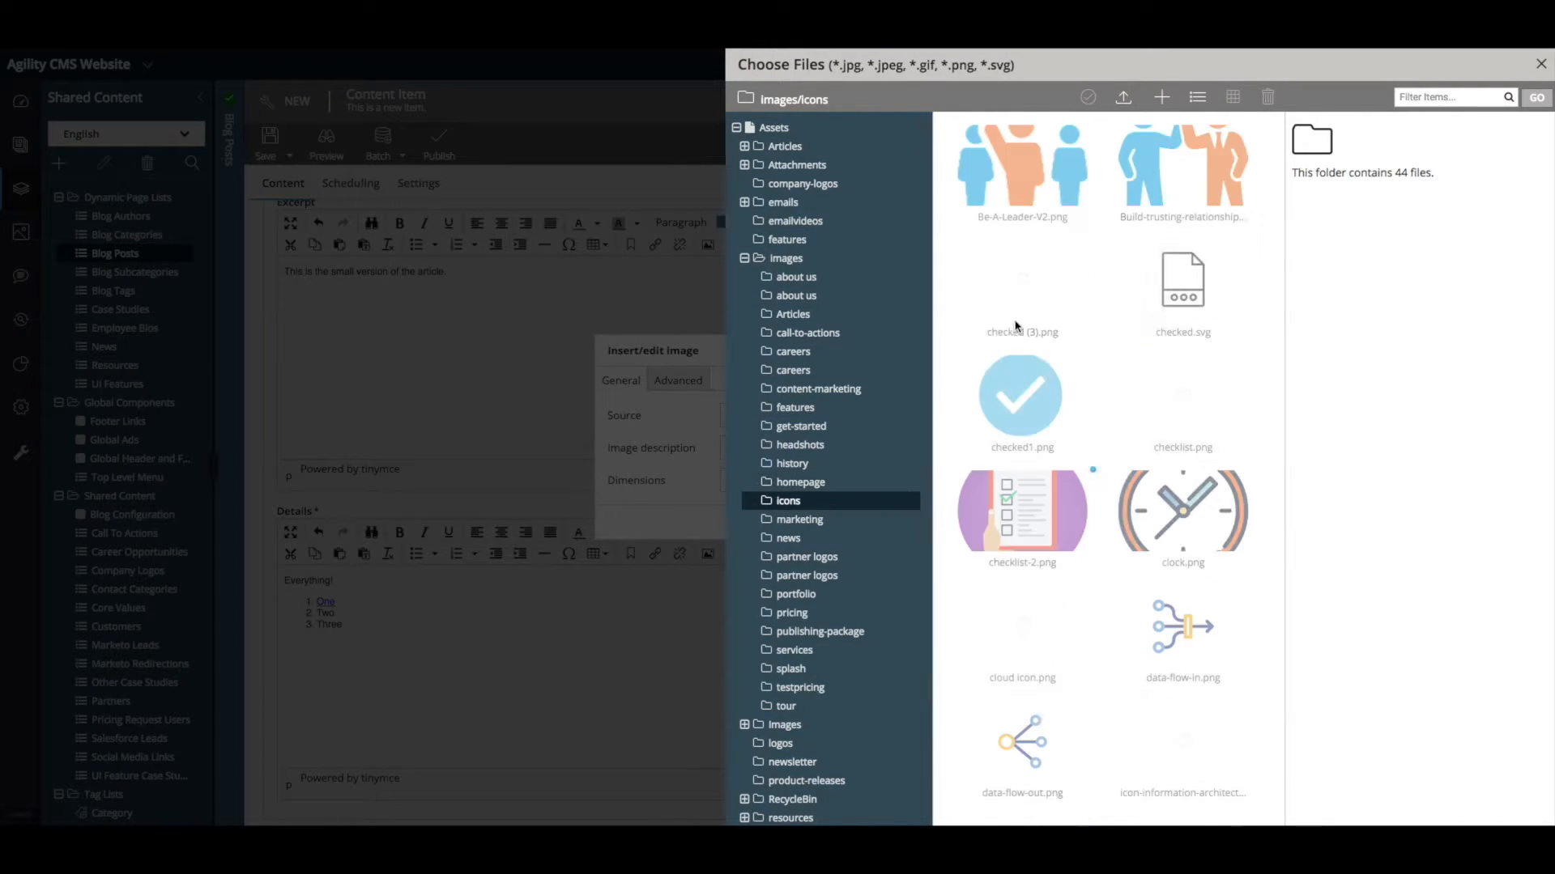
{"action": "left_click", "coordinate": [1032, 281]}
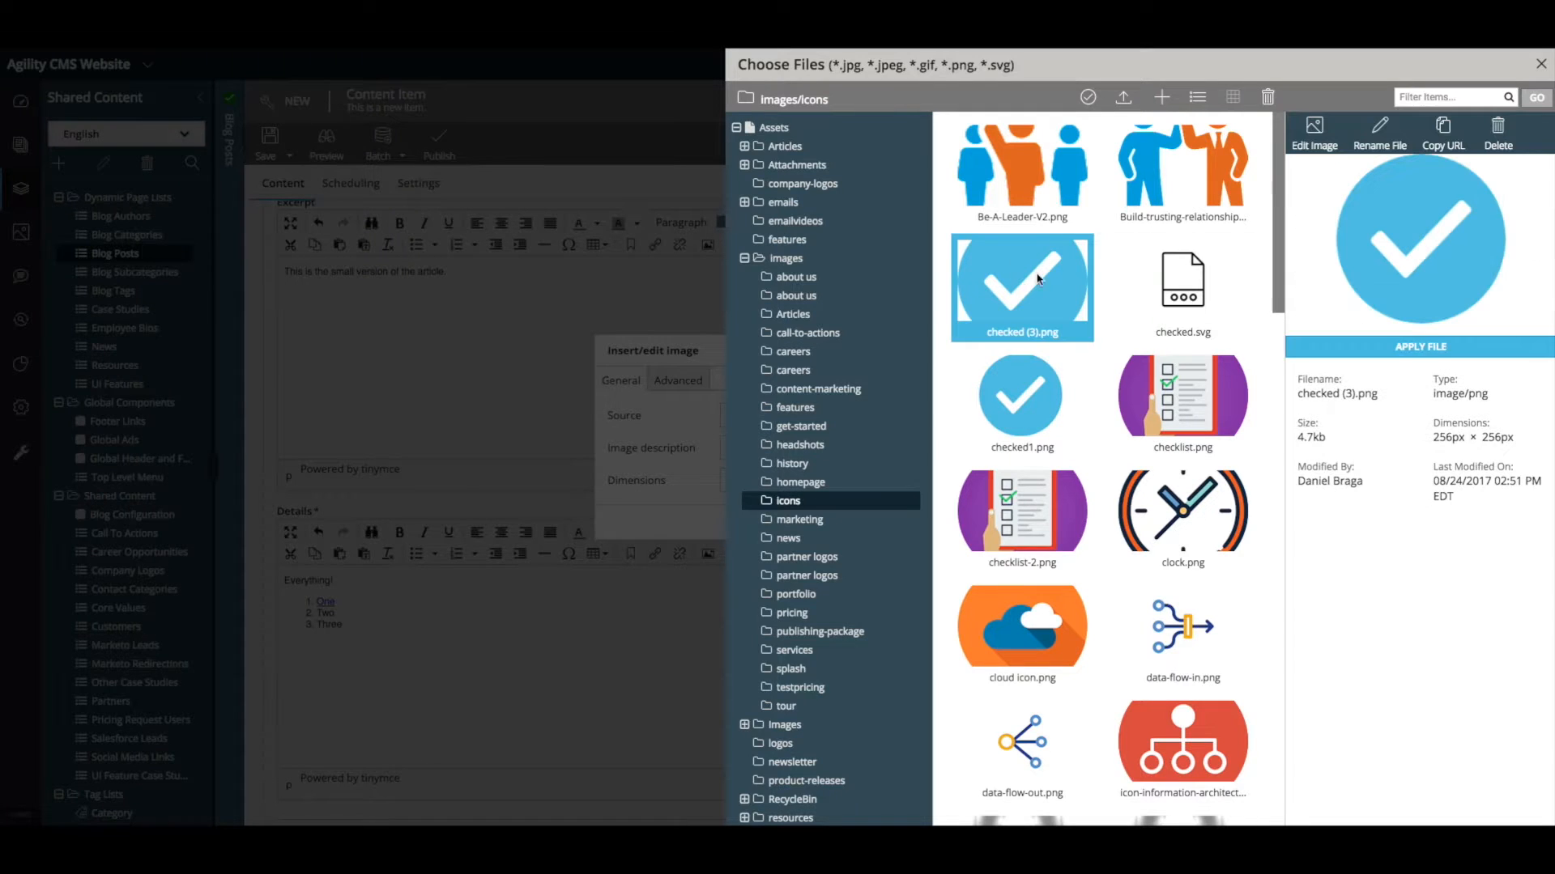
{"action": "left_click", "coordinate": [1409, 347]}
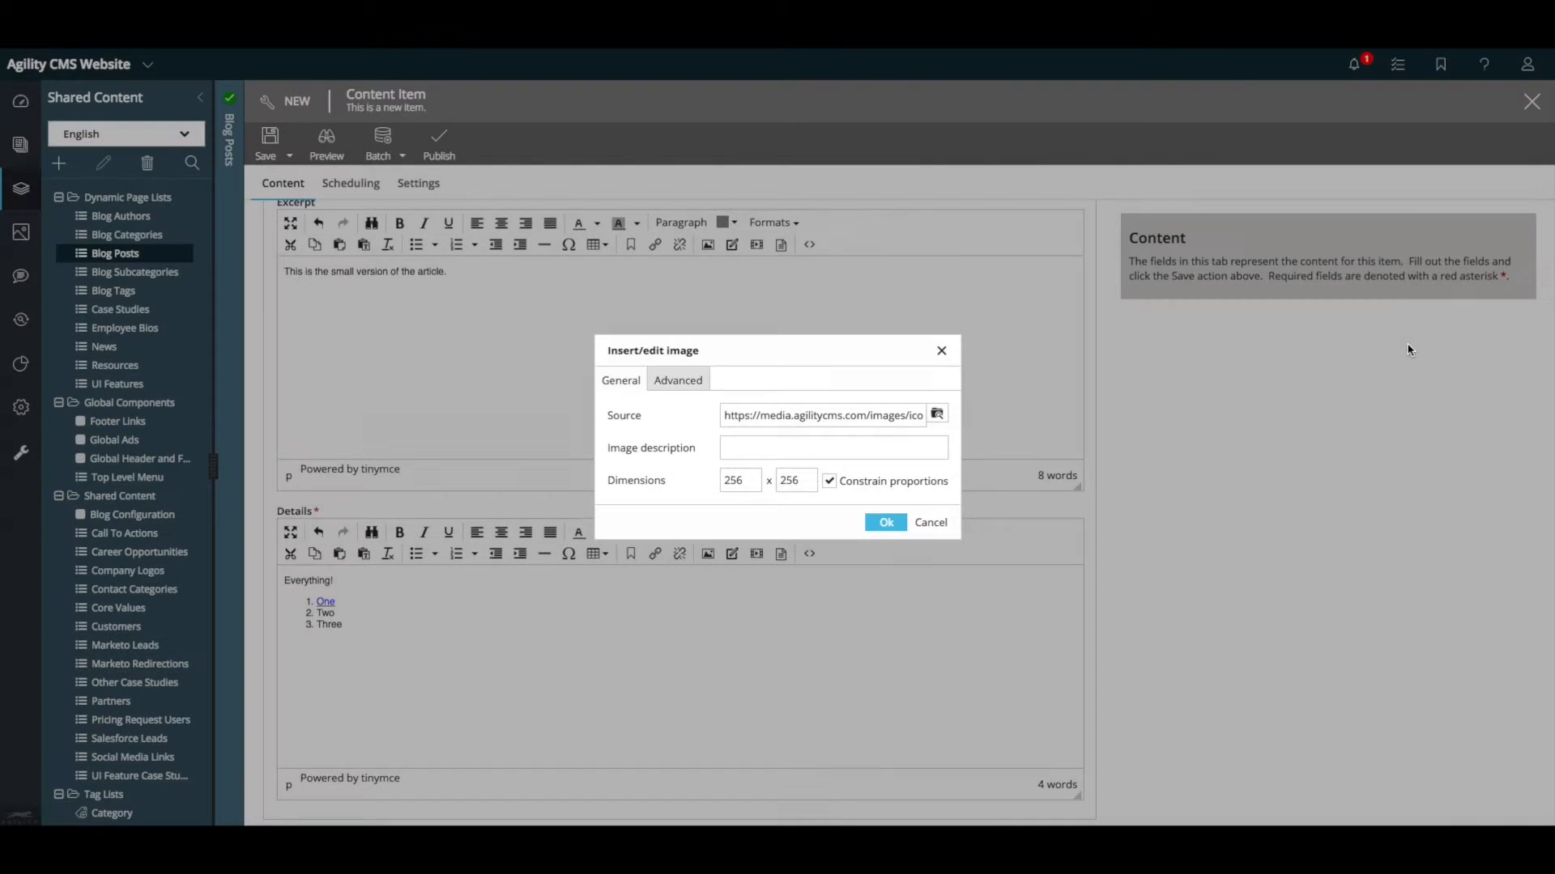
{"action": "left_click", "coordinate": [885, 522]}
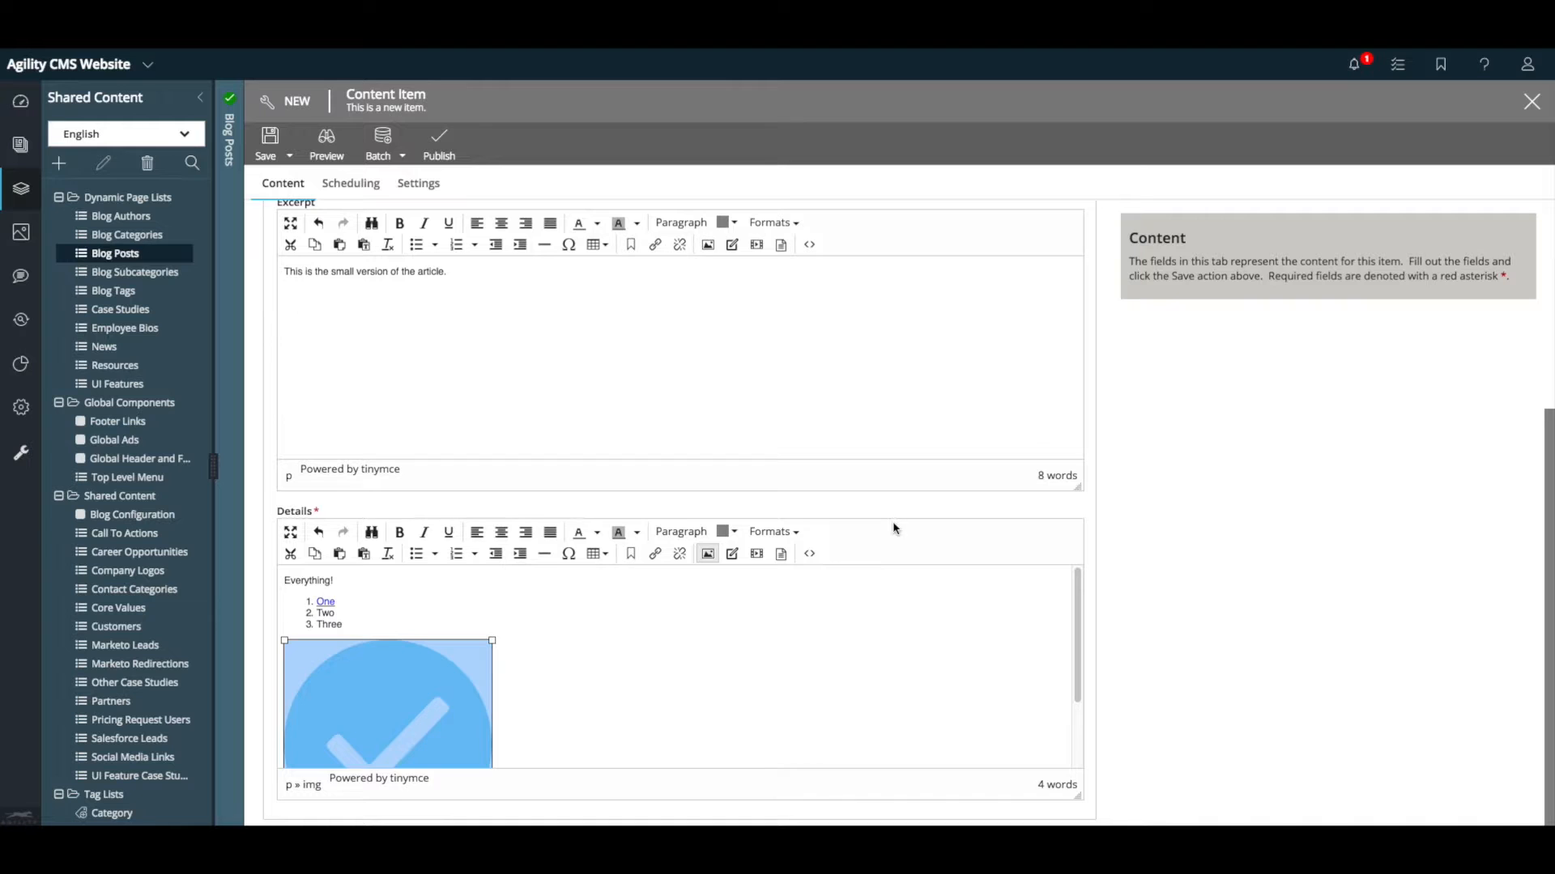
Step: Shrink the checkmark image in Details proportionally to about half its size
{"action": "left_click", "coordinate": [421, 656]}
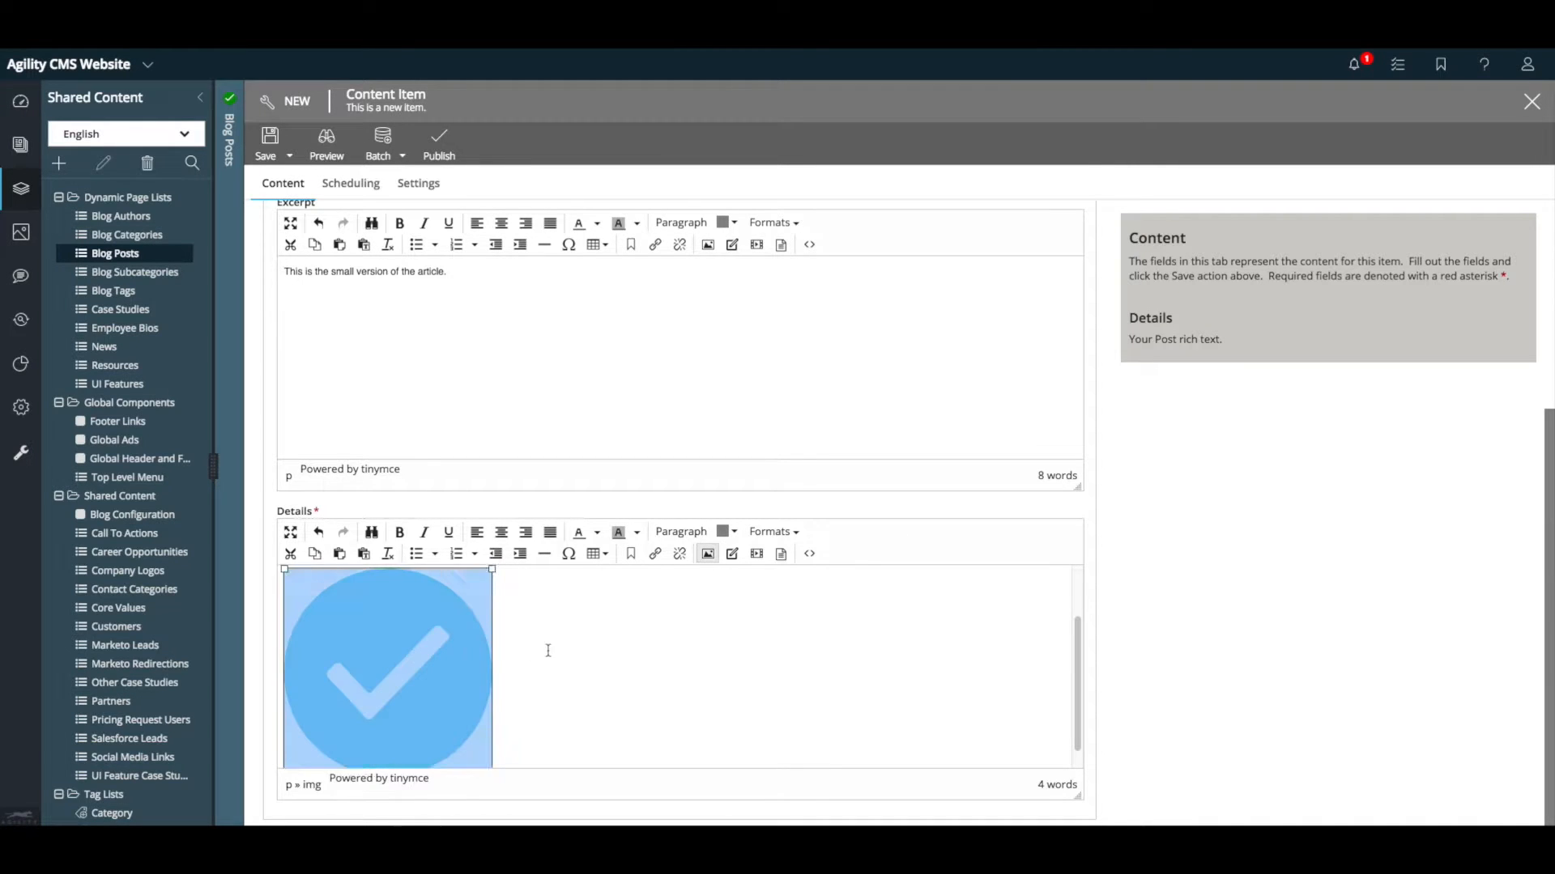
{"action": "left_click_drag", "start_coordinate": [492, 758], "coordinate": [486, 663]}
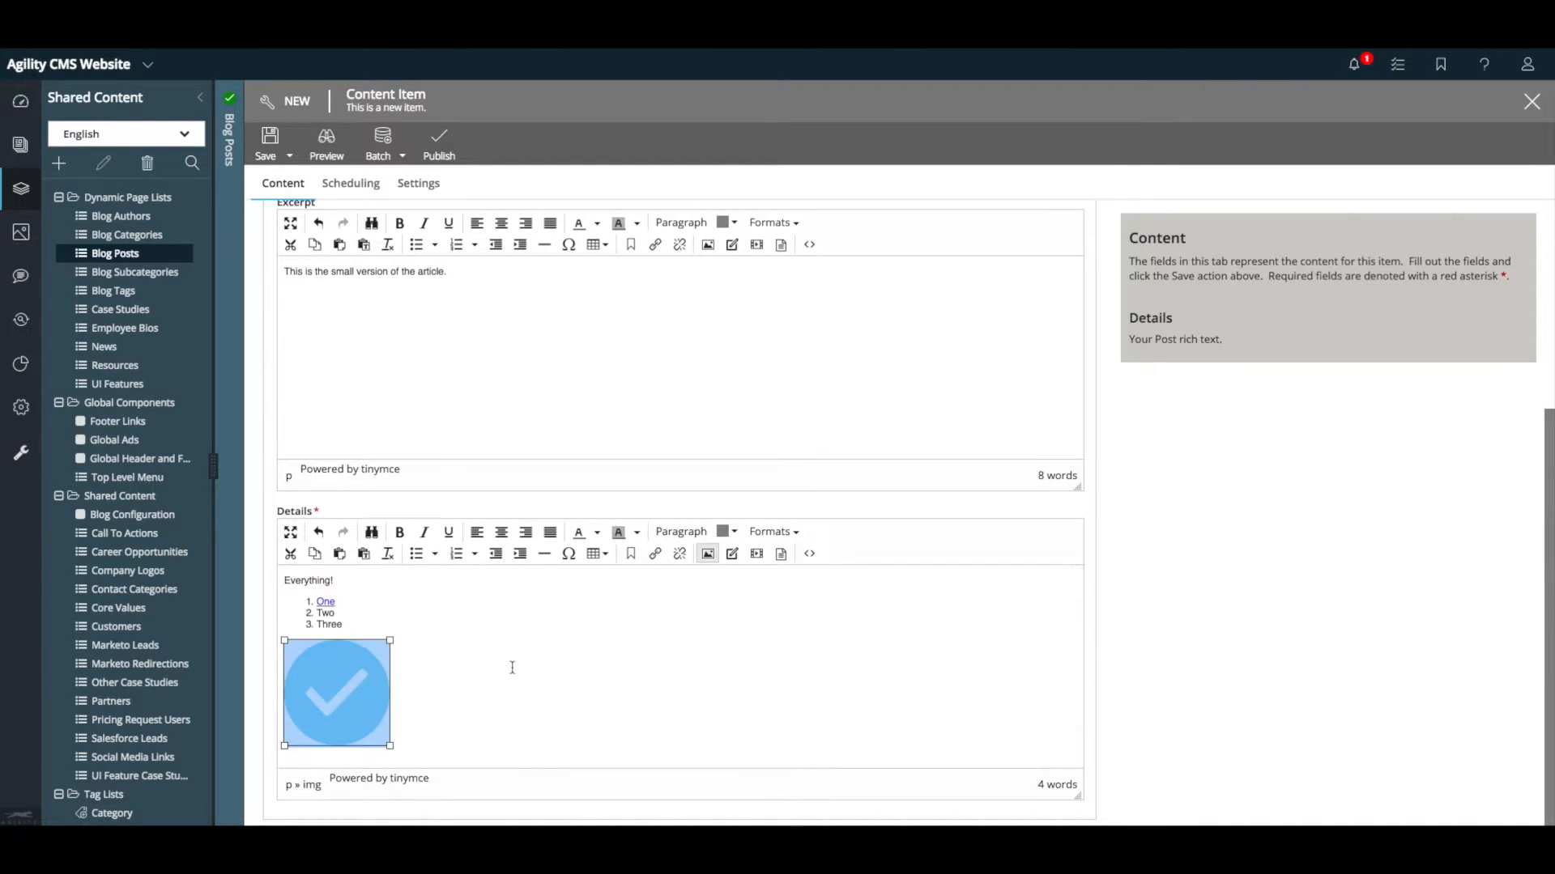
{"action": "left_click", "coordinate": [387, 639]}
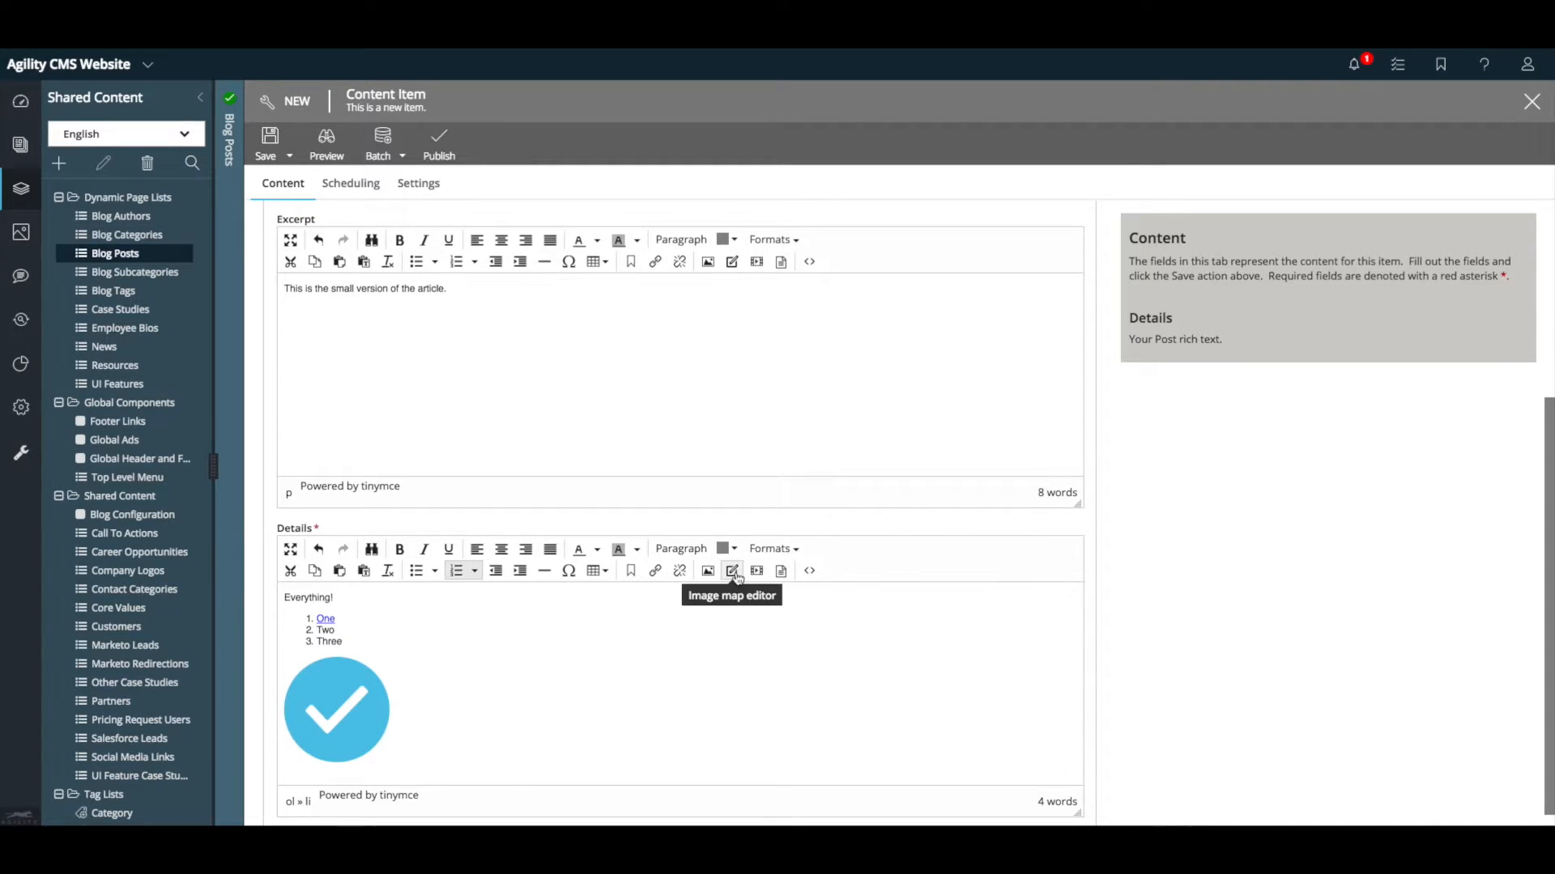
Step: Add an empty paragraph below the checkmark image in Details
{"action": "left_click", "coordinate": [576, 672]}
{"action": "key", "text": "Return"}
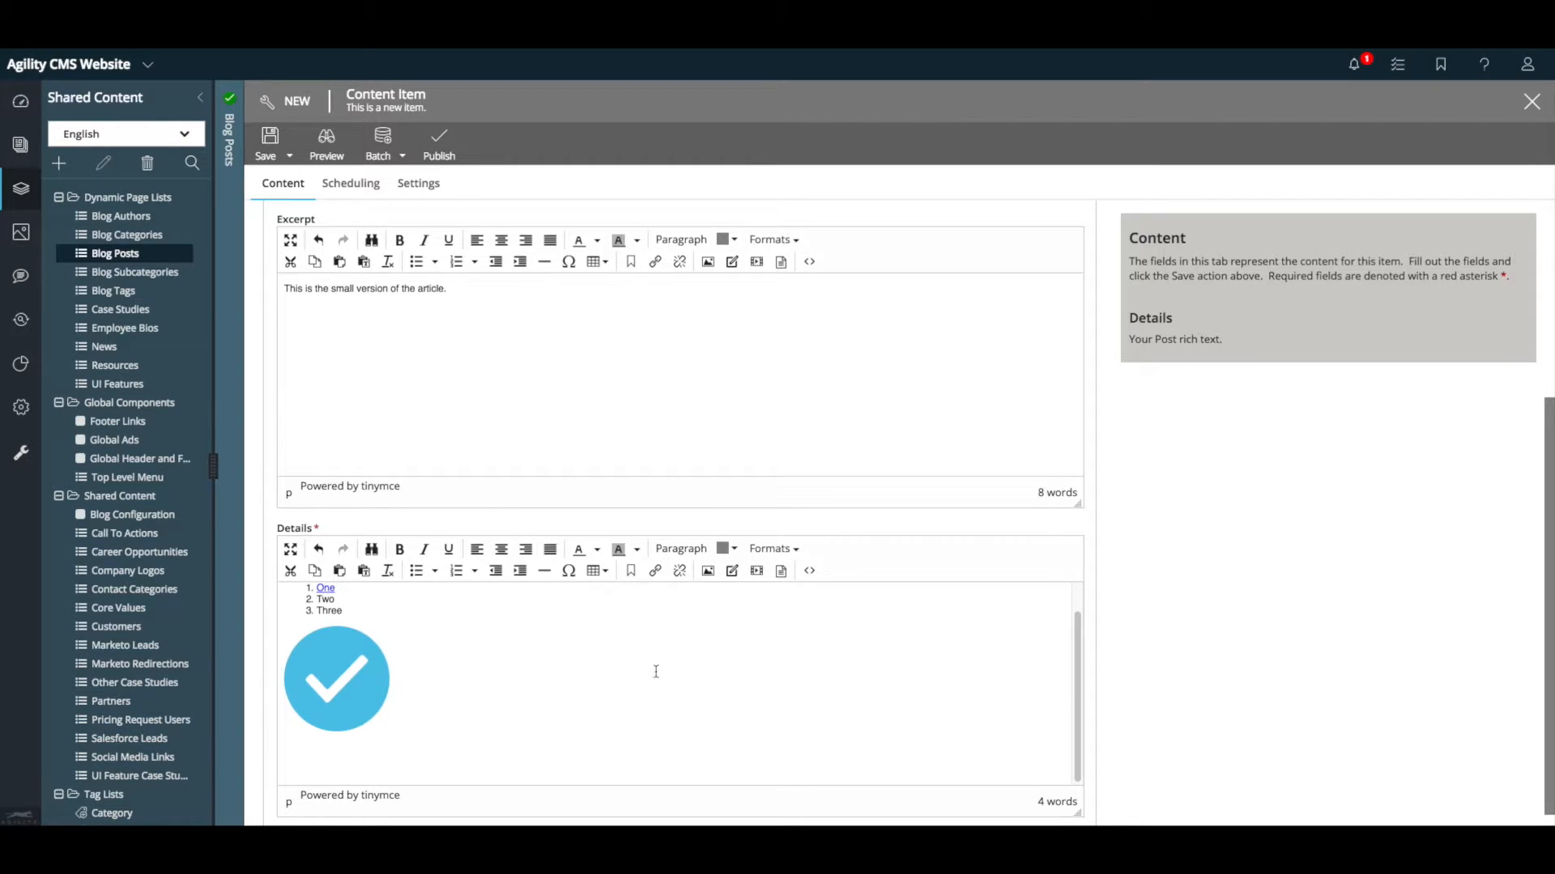
Step: Examine the embed-code option for inserting media into Details, and leave without inserting anything
{"action": "left_click", "coordinate": [757, 571]}
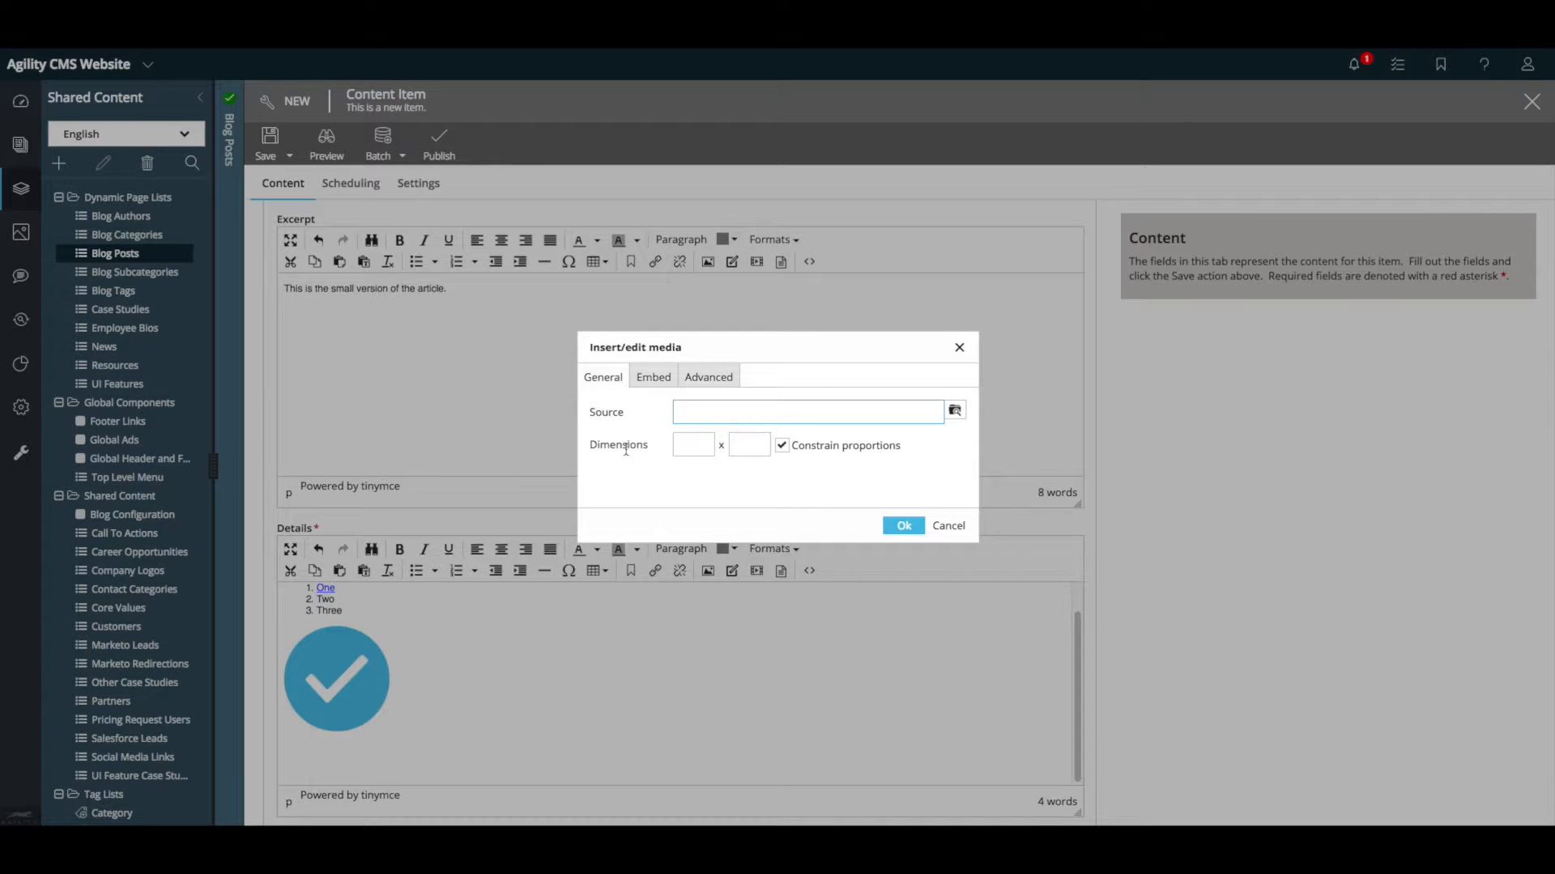
{"action": "left_click", "coordinate": [653, 378]}
{"action": "left_click", "coordinate": [647, 423]}
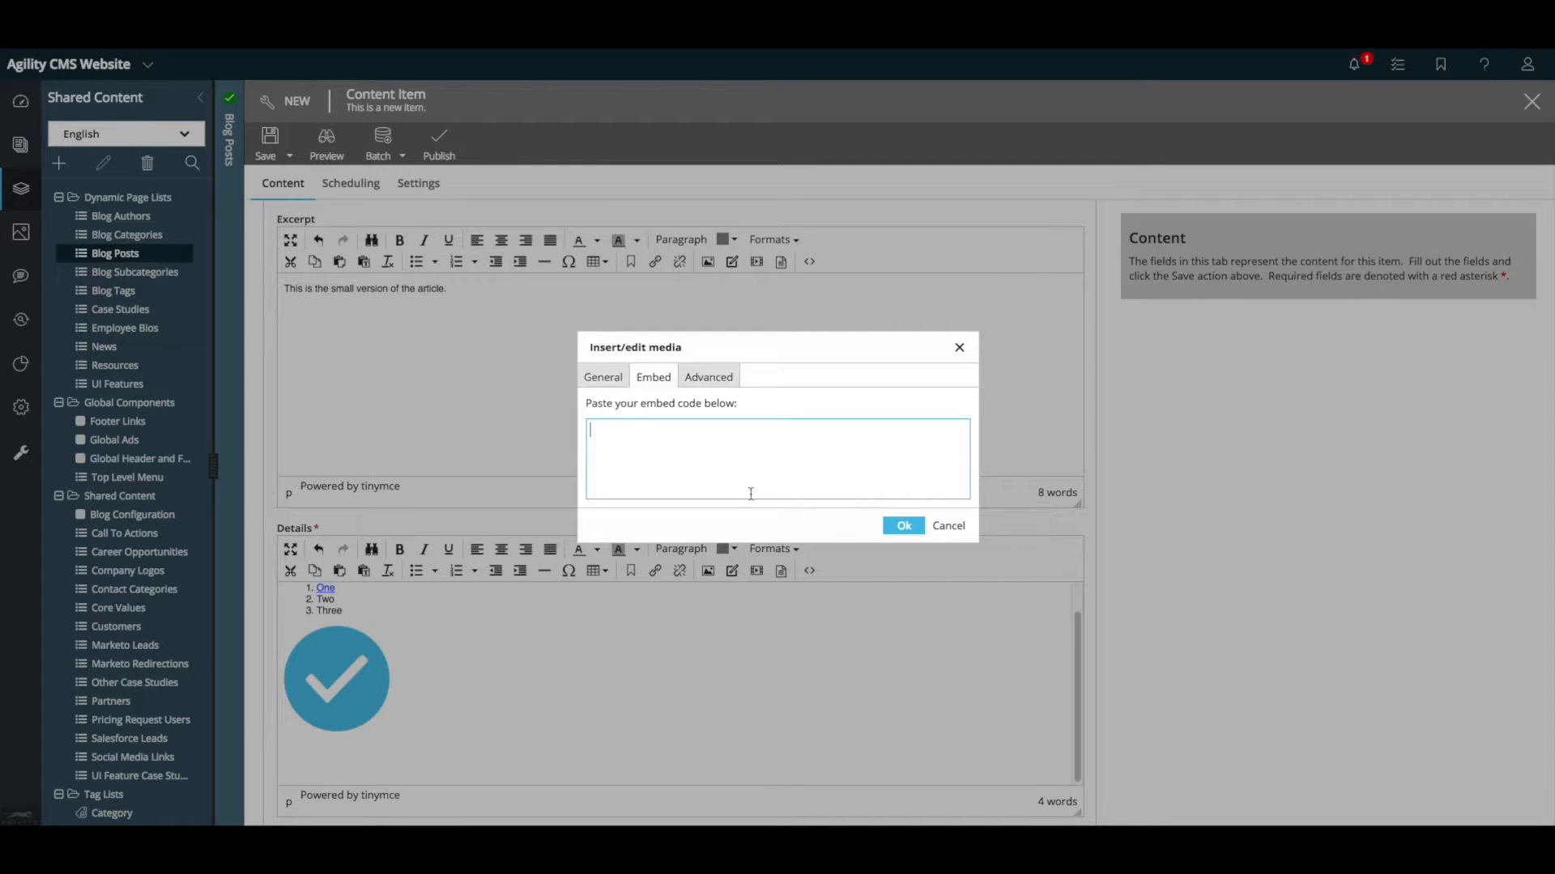
{"action": "left_click", "coordinate": [949, 527]}
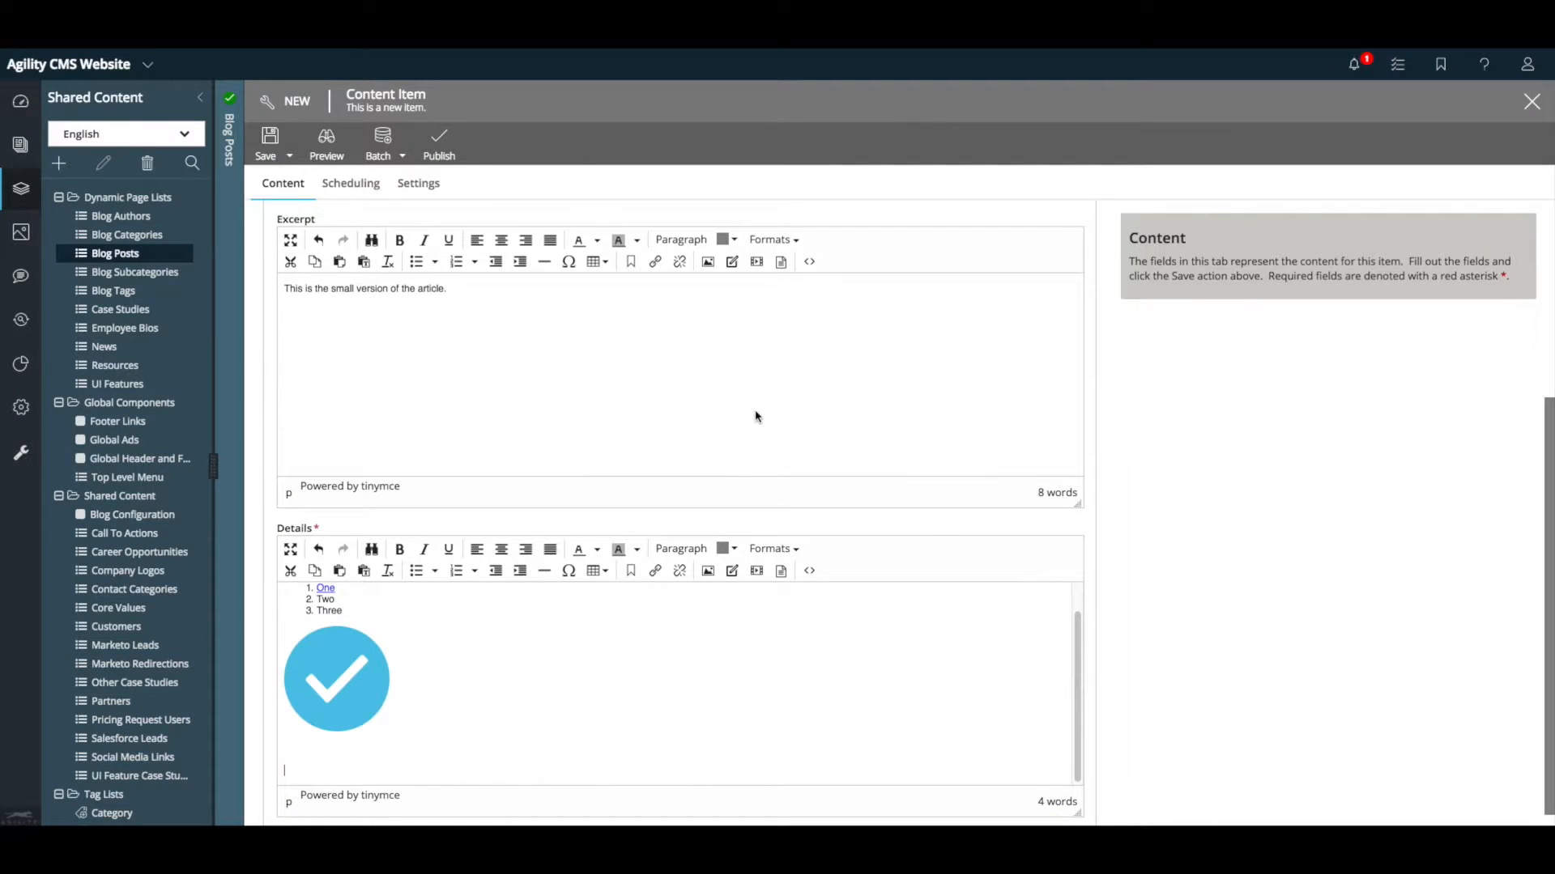
Step: Attach book-bank.jpg from the Images/Articles folder as the Post Image and set its alt text to "A house and inside"
{"action": "scroll", "coordinate": [759, 419], "scroll_direction": "up", "scroll_amount": 2}
{"action": "scroll", "coordinate": [759, 419], "scroll_direction": "up", "scroll_amount": 2}
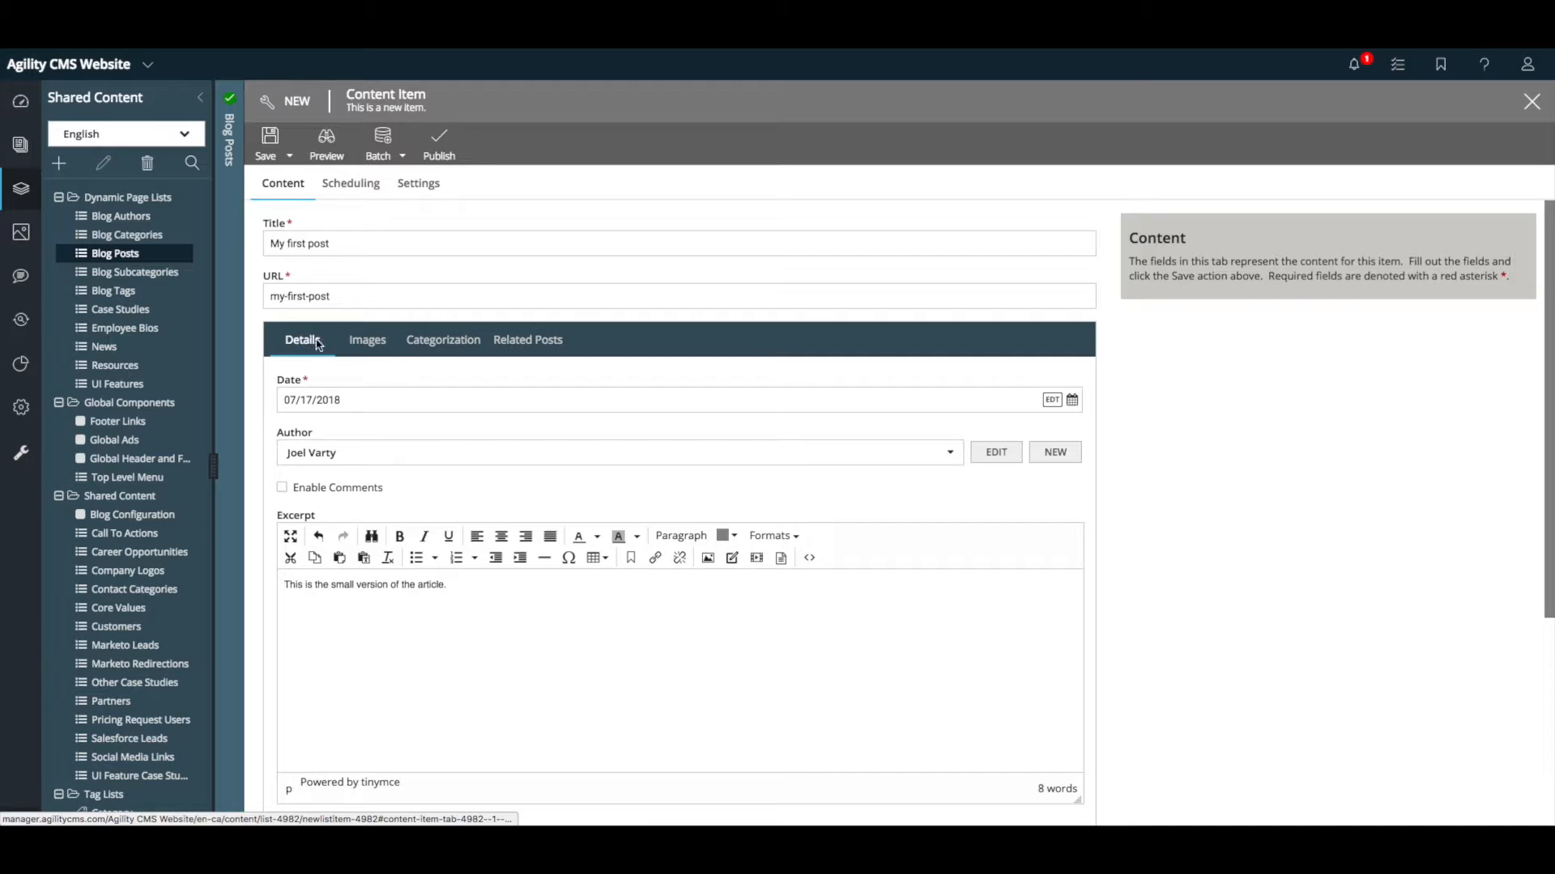
{"action": "left_click", "coordinate": [373, 348]}
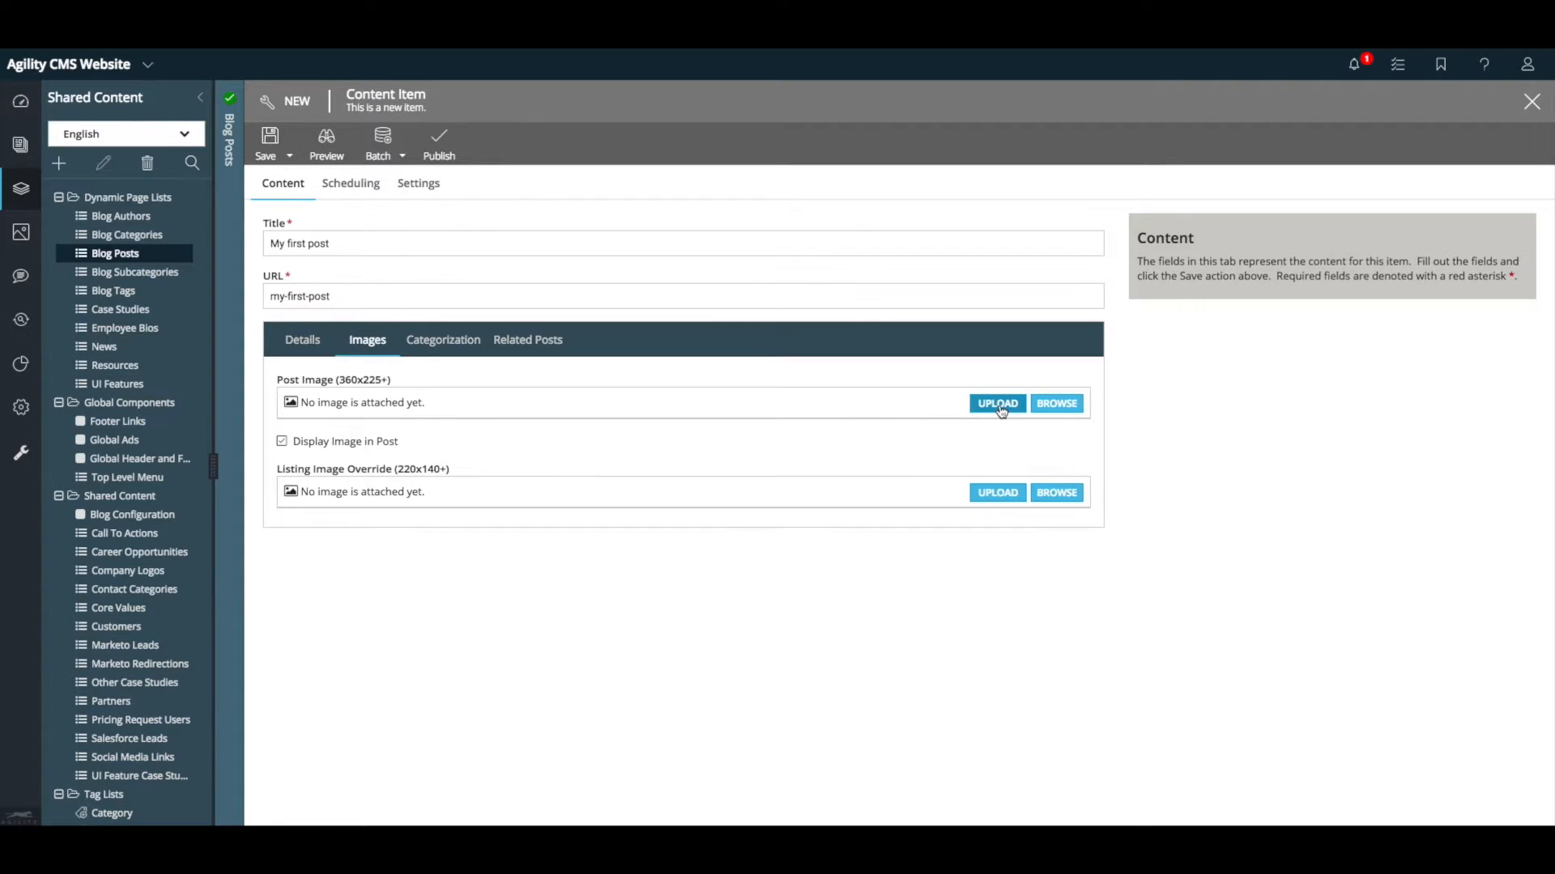
{"action": "left_click", "coordinate": [1057, 405]}
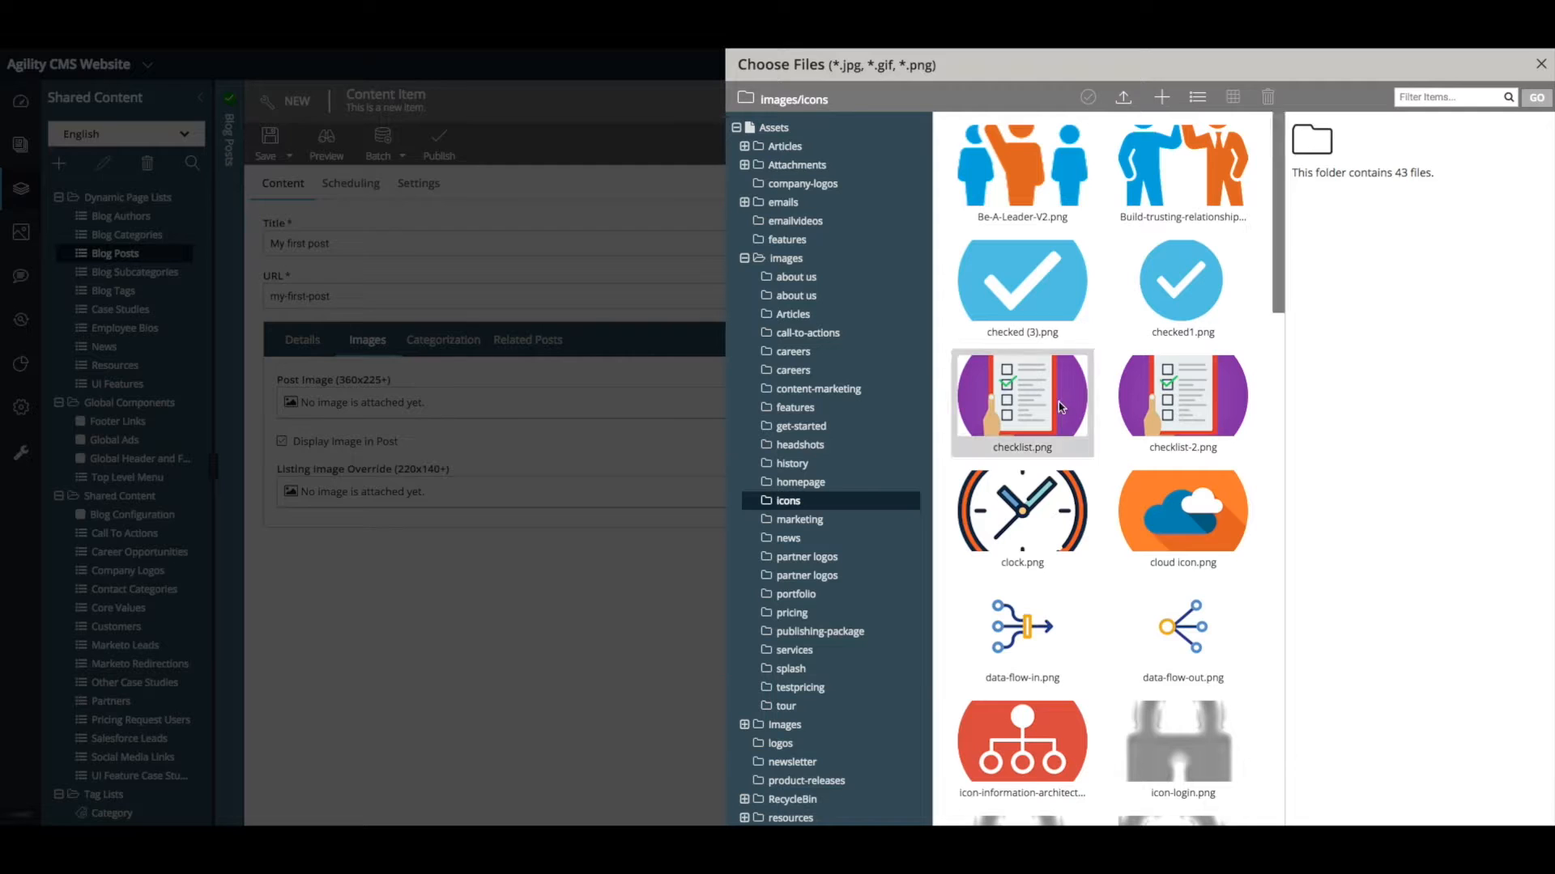
{"action": "left_click", "coordinate": [796, 316]}
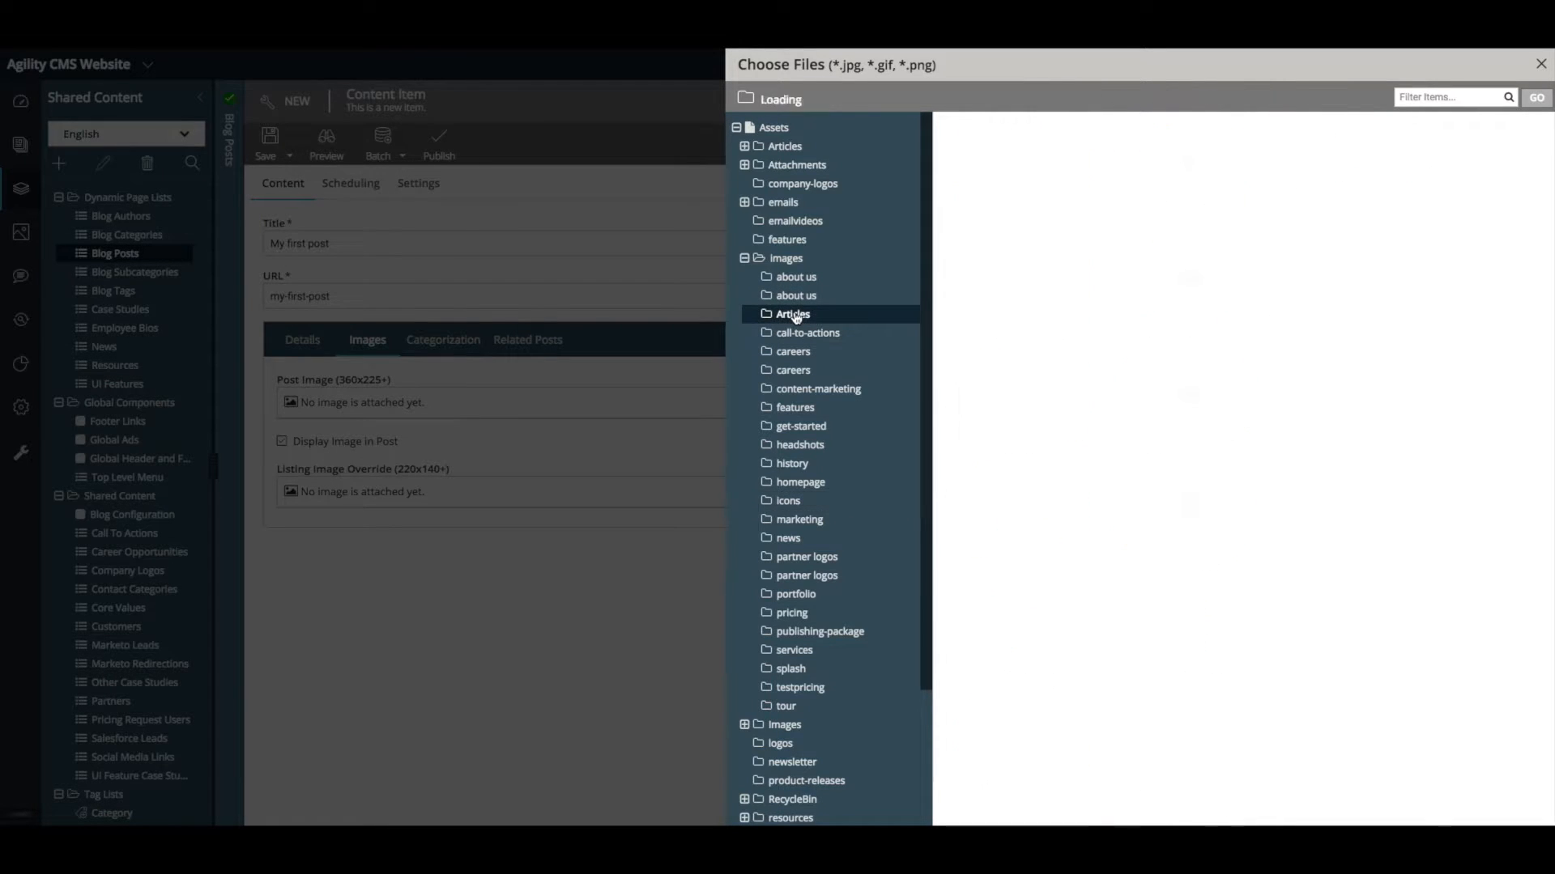
{"action": "left_click", "coordinate": [1049, 288]}
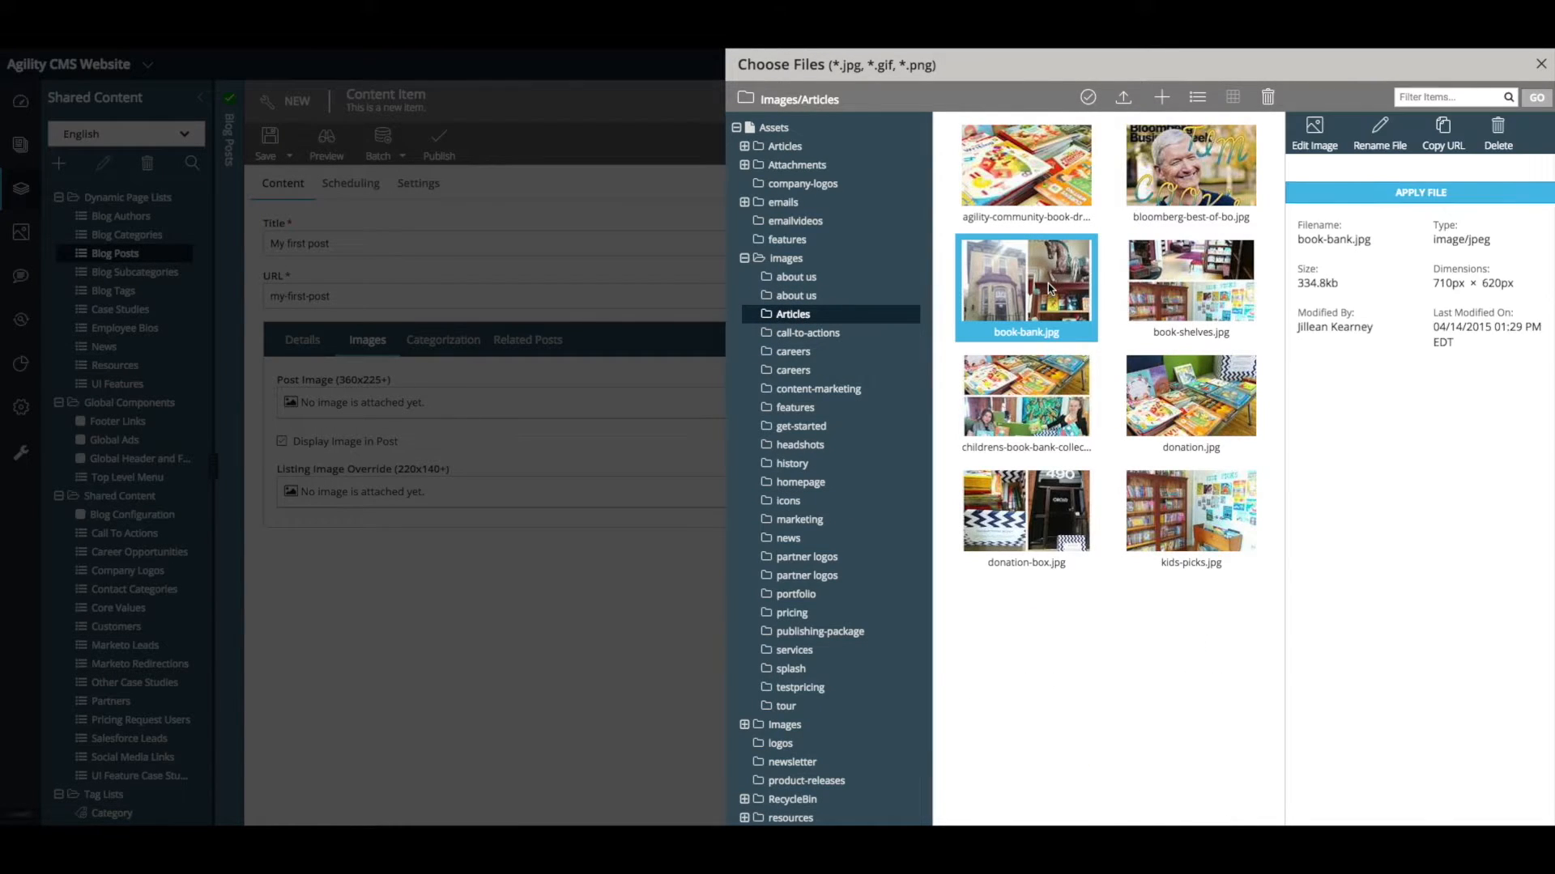
{"action": "left_click", "coordinate": [1428, 348]}
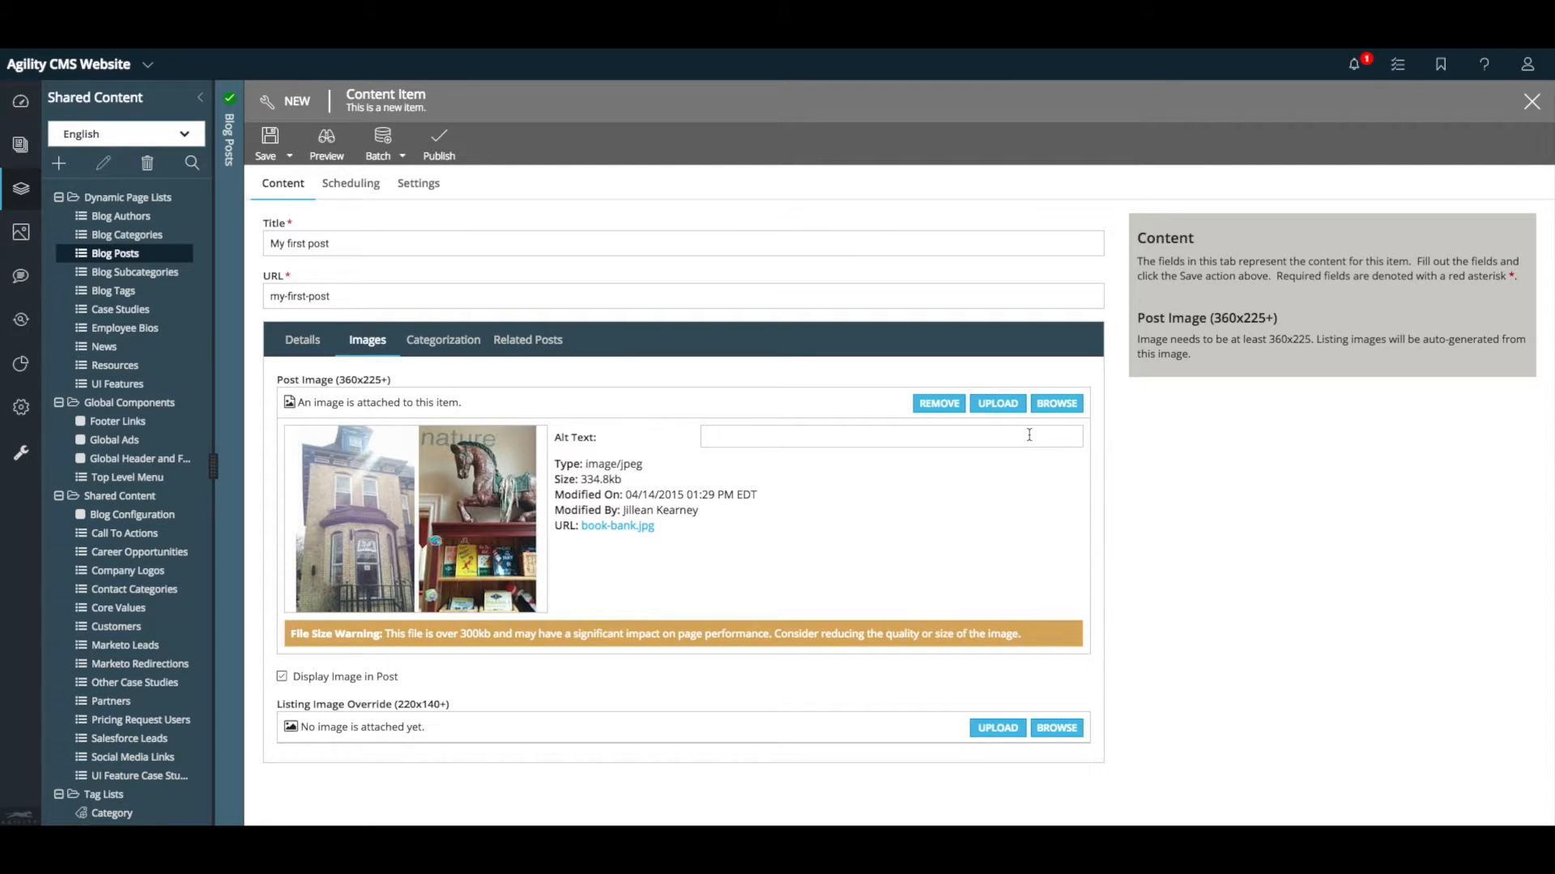
{"action": "left_click", "coordinate": [785, 438]}
{"action": "type", "text": "A house and inside"}
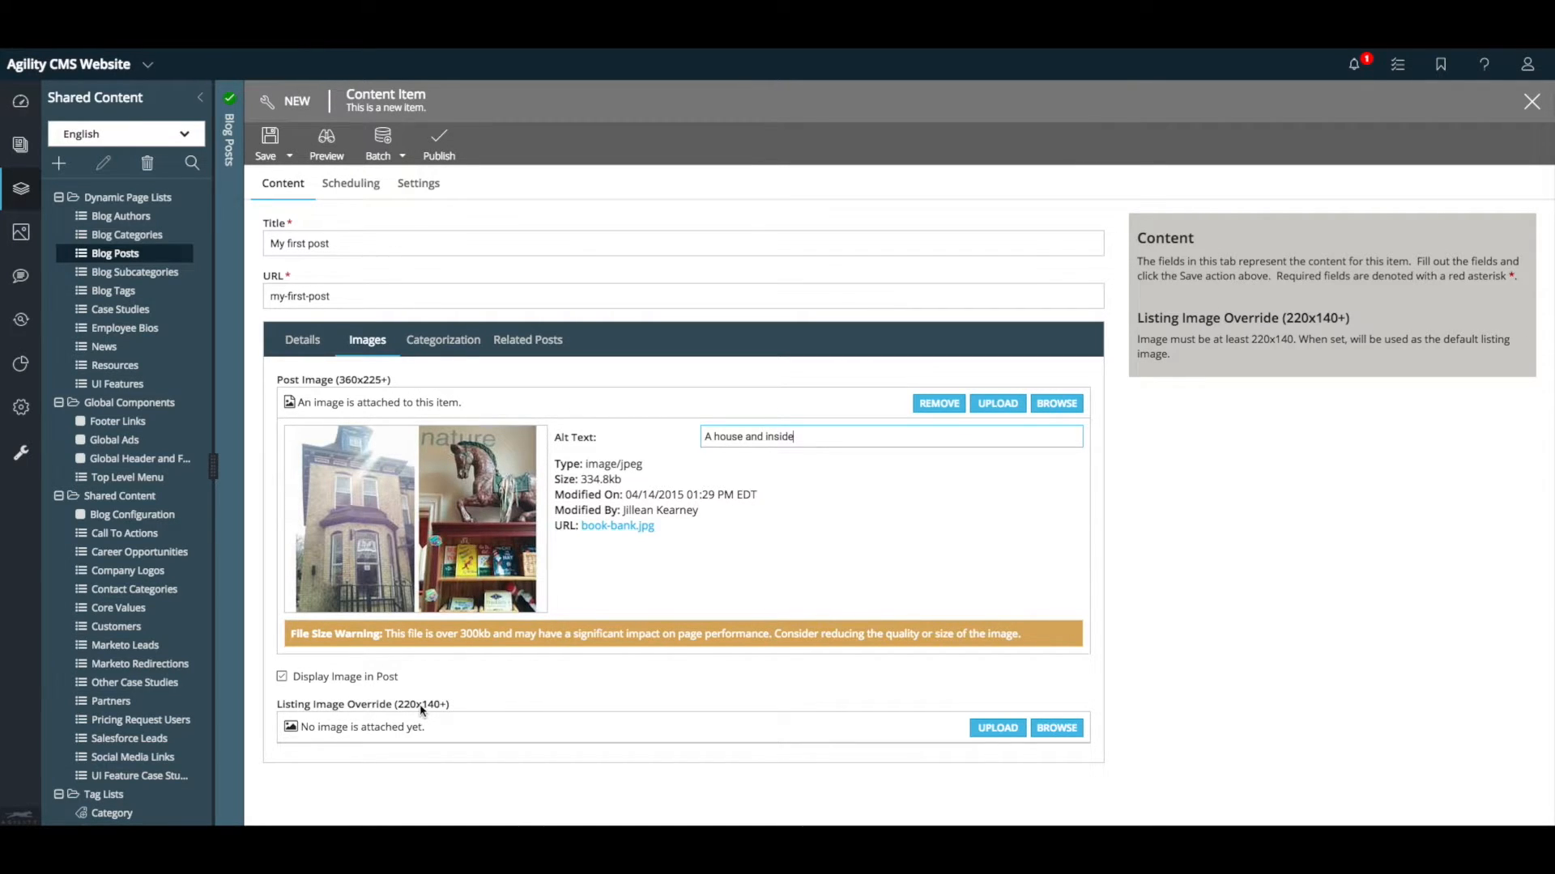
Step: Review the list of available blog categories from the post's categorization settings and return to the post
{"action": "left_click", "coordinate": [446, 343]}
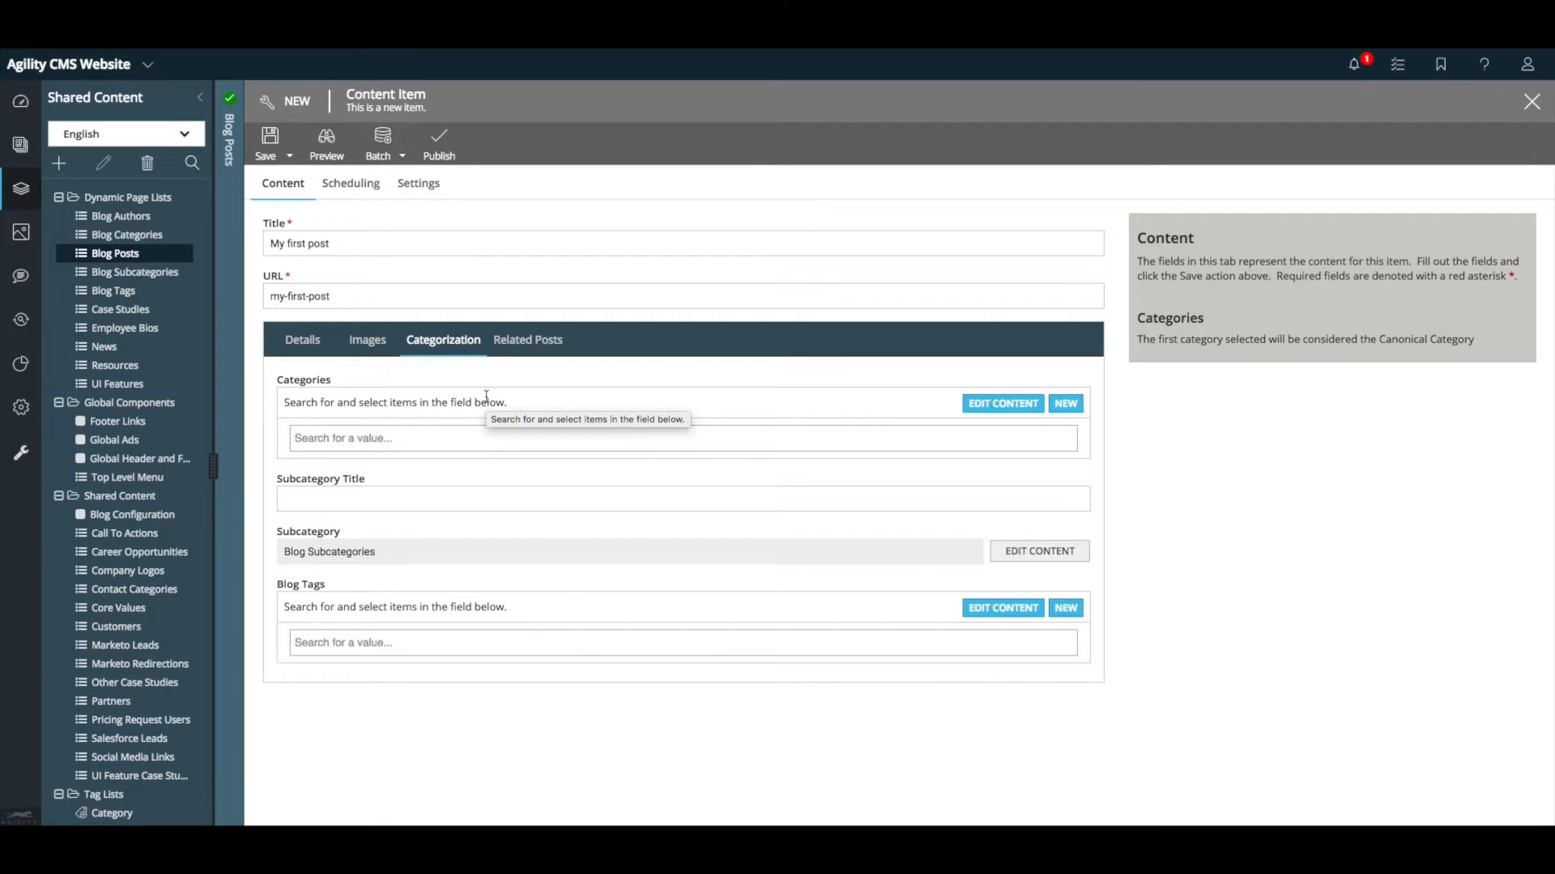
{"action": "left_click", "coordinate": [444, 442]}
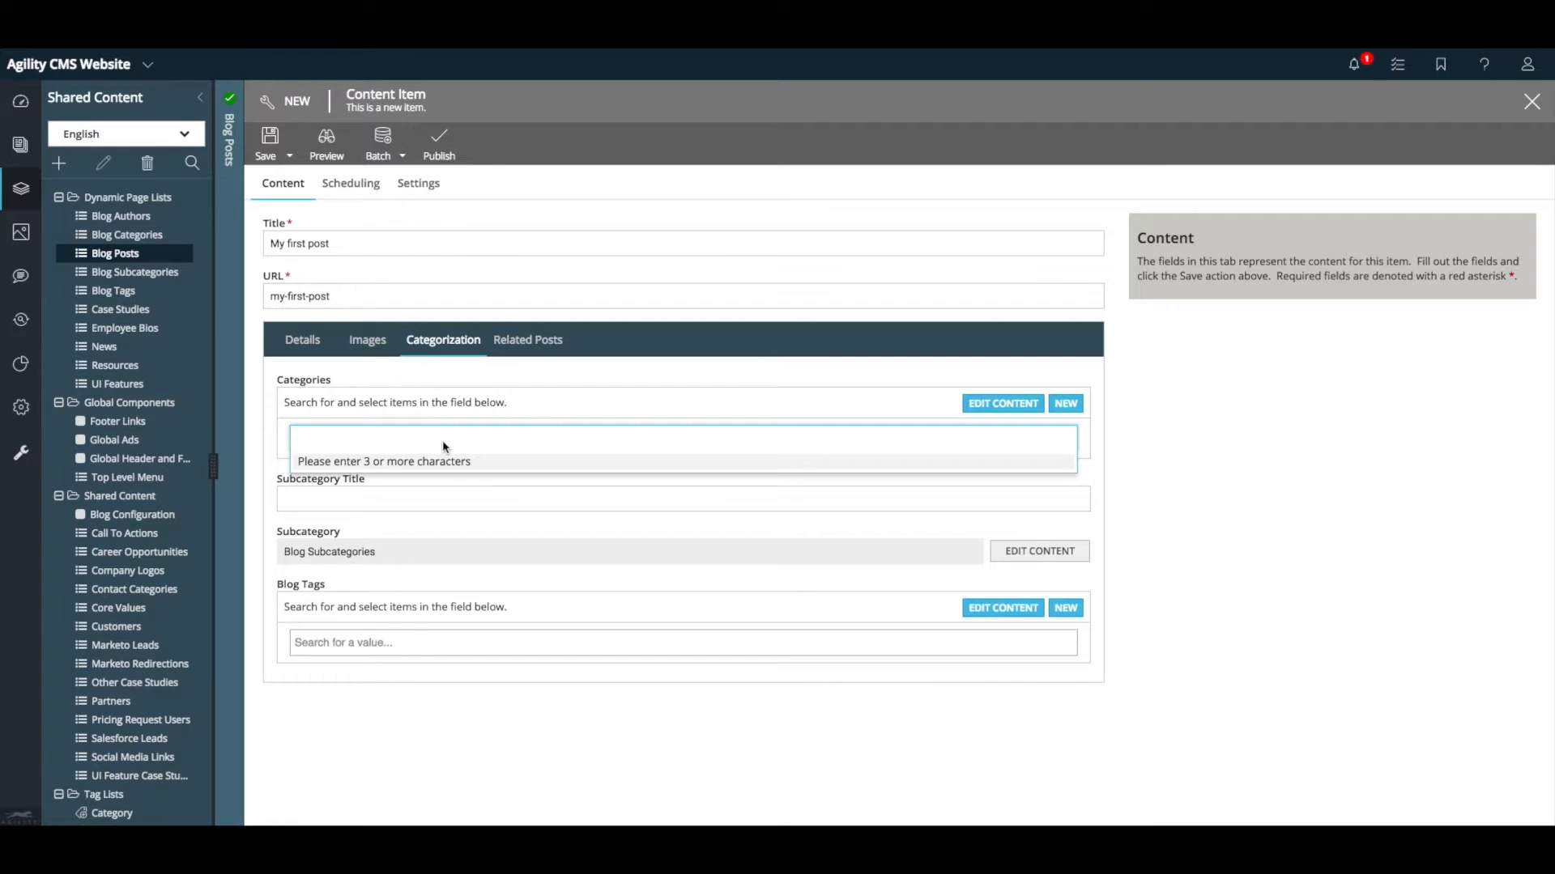
{"action": "left_click", "coordinate": [1004, 404]}
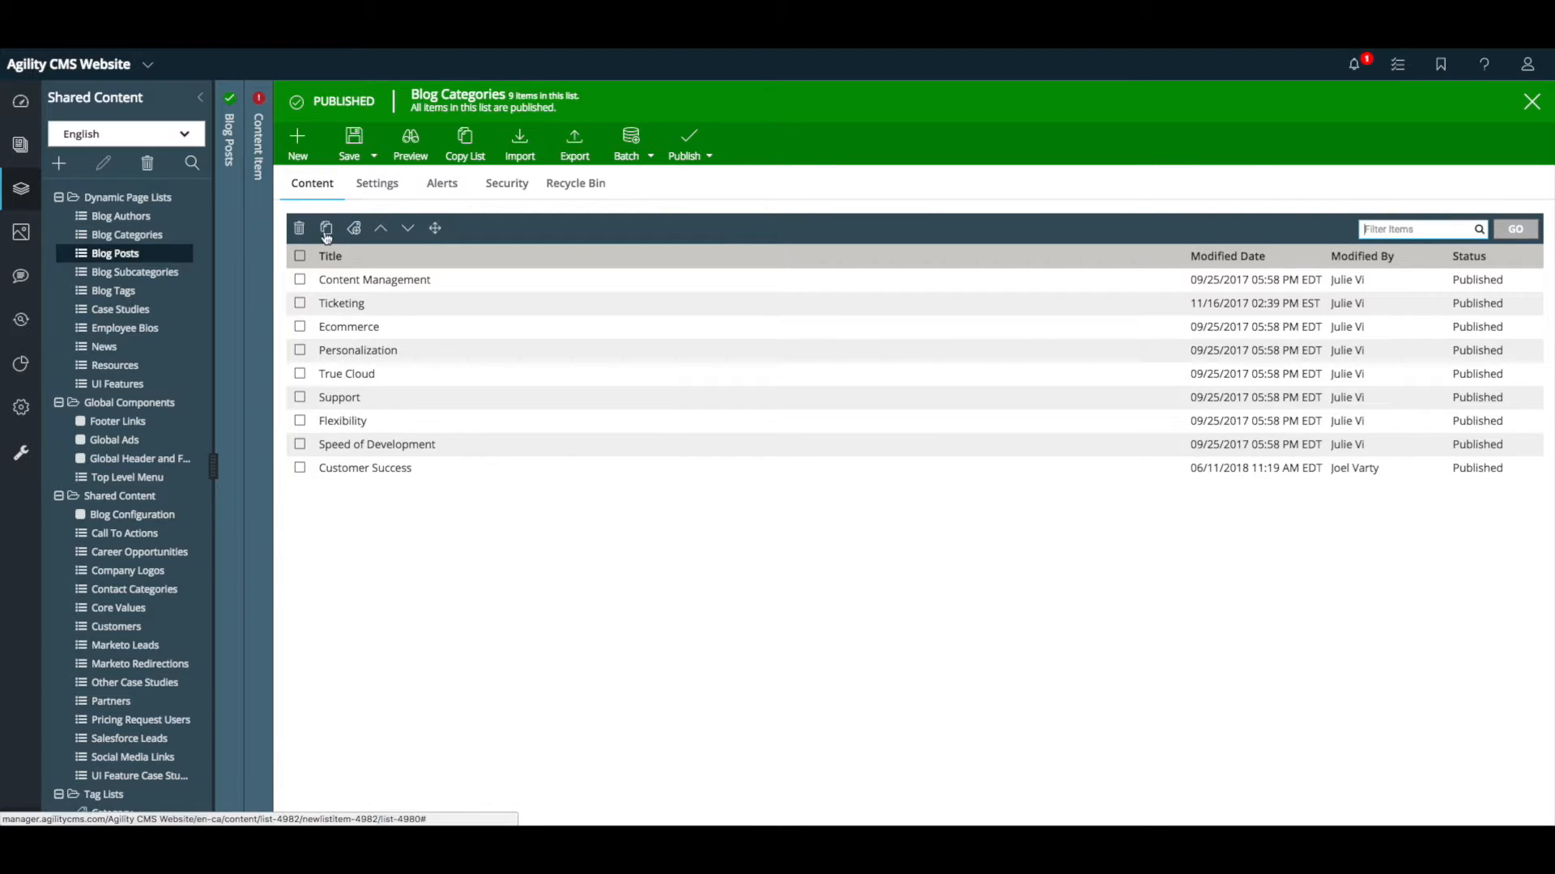
{"action": "left_click", "coordinate": [257, 212]}
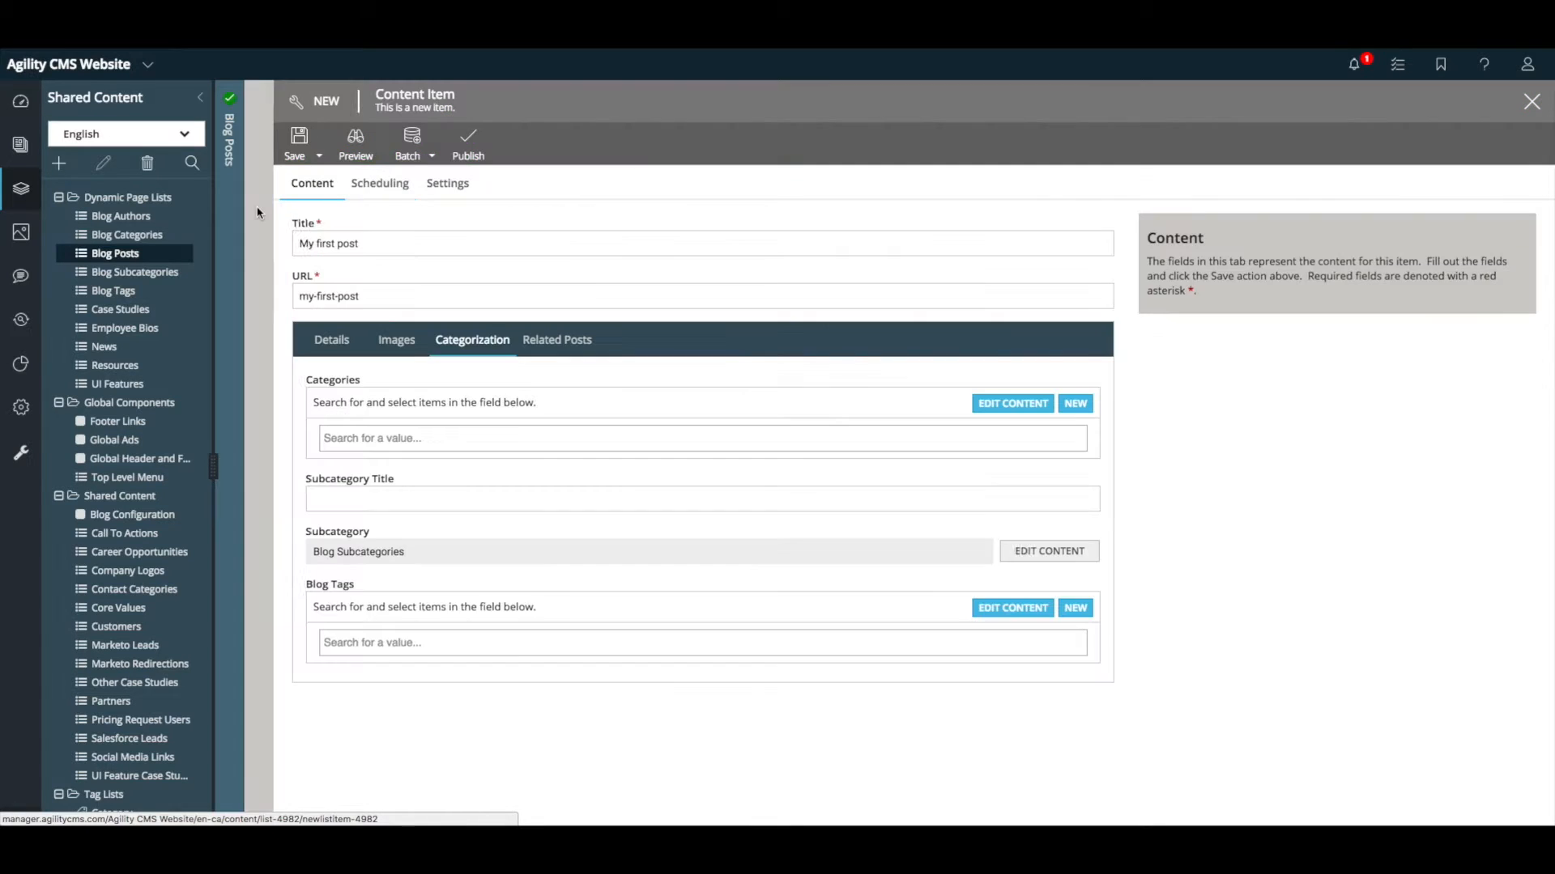
{"action": "left_click", "coordinate": [365, 239]}
Step: Search the post's Categories for "Con" and assign the Content Management category
{"action": "left_click", "coordinate": [450, 440]}
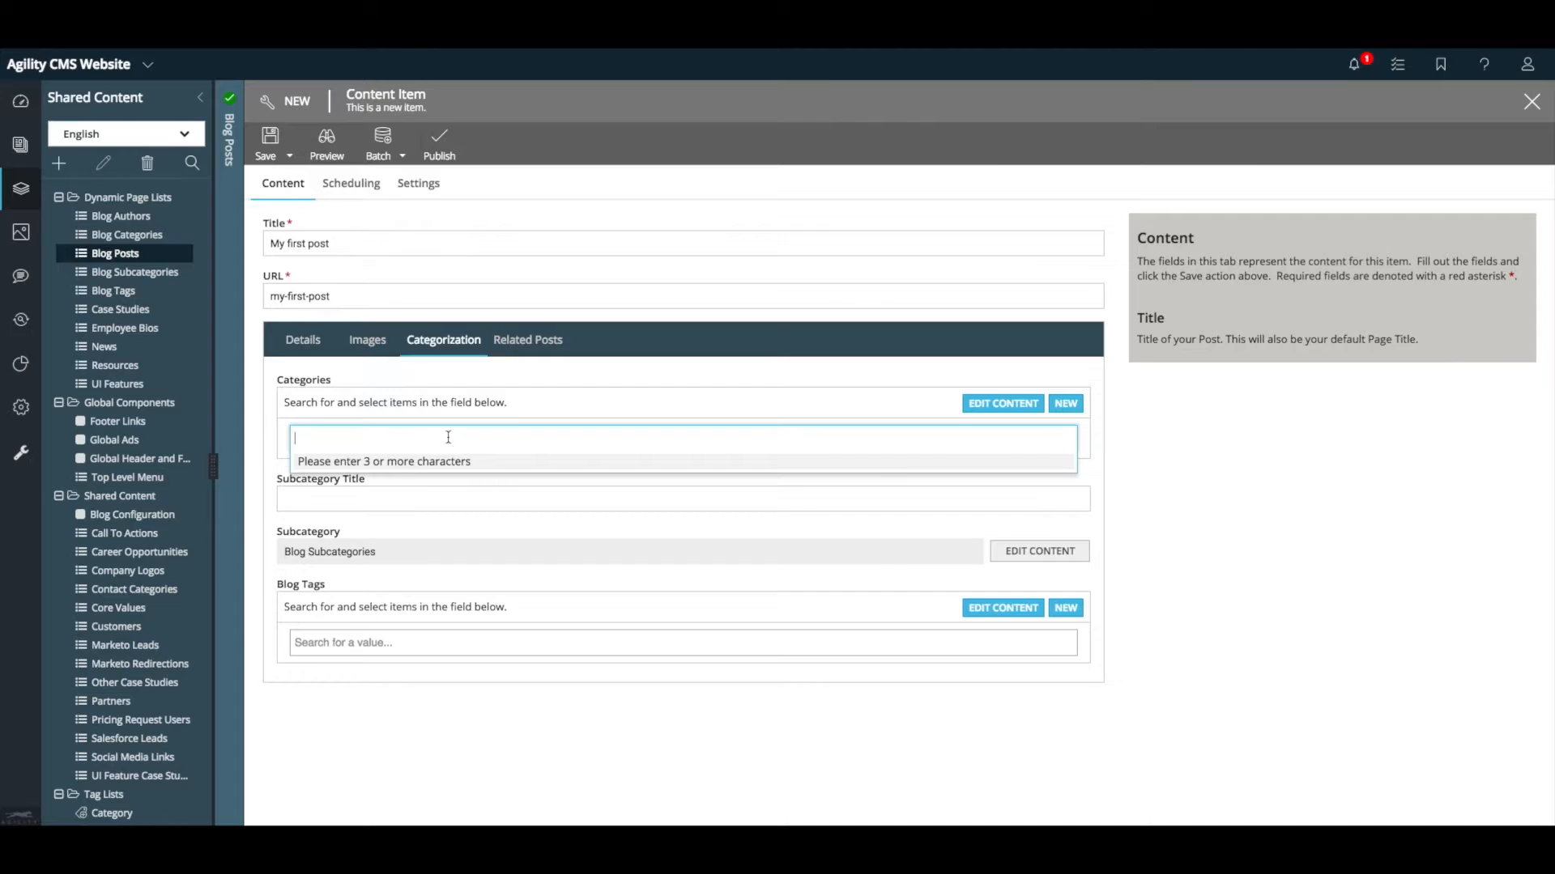
{"action": "type", "text": "Con"}
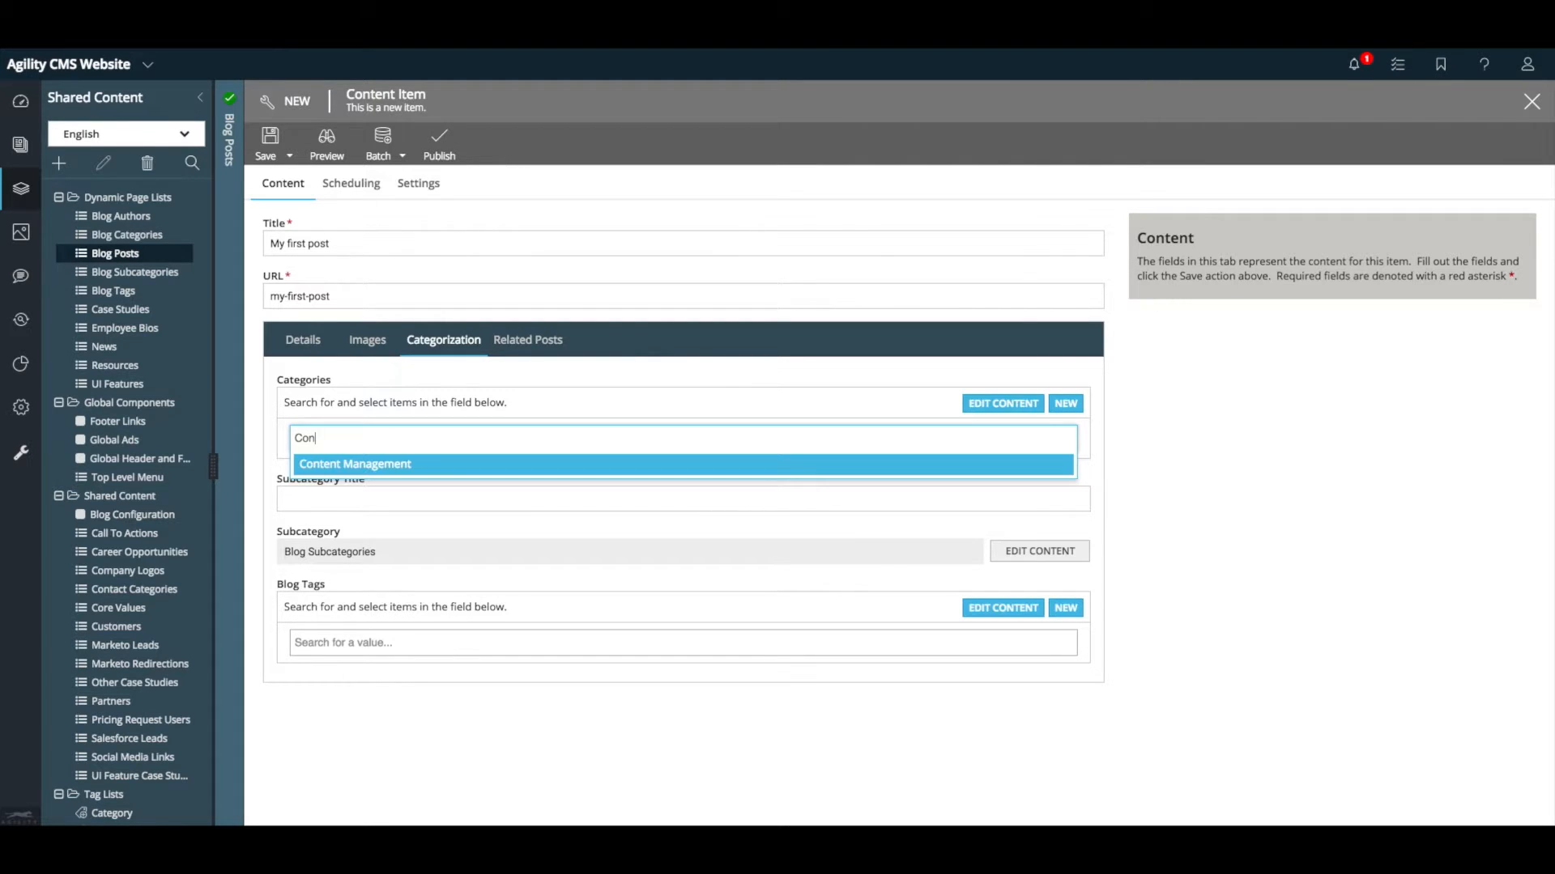
{"action": "left_click", "coordinate": [446, 468]}
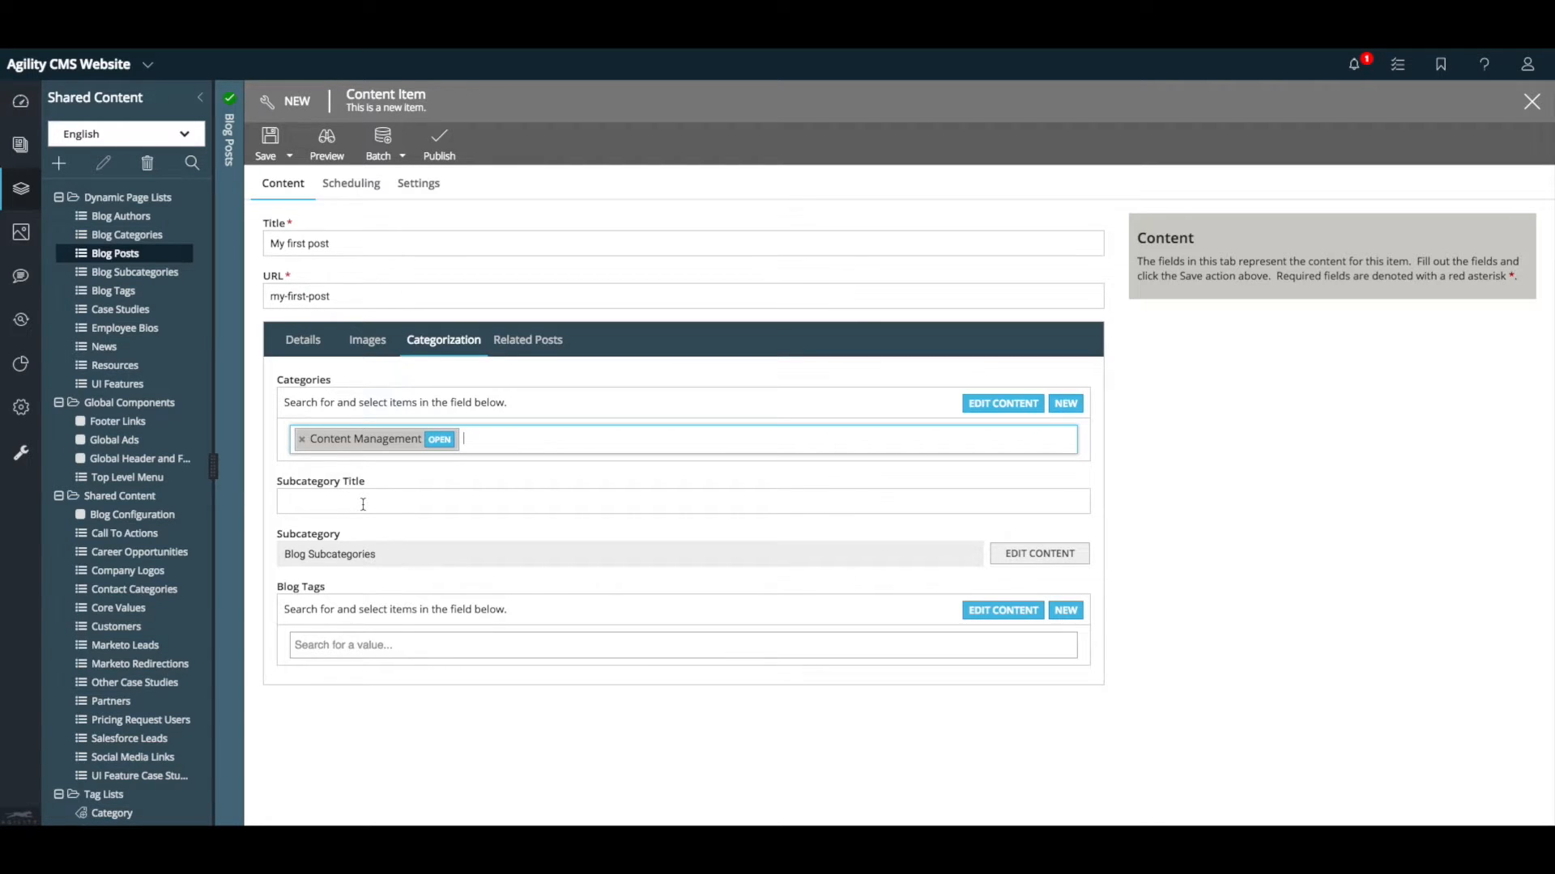
{"action": "mouse_move", "coordinate": [395, 643]}
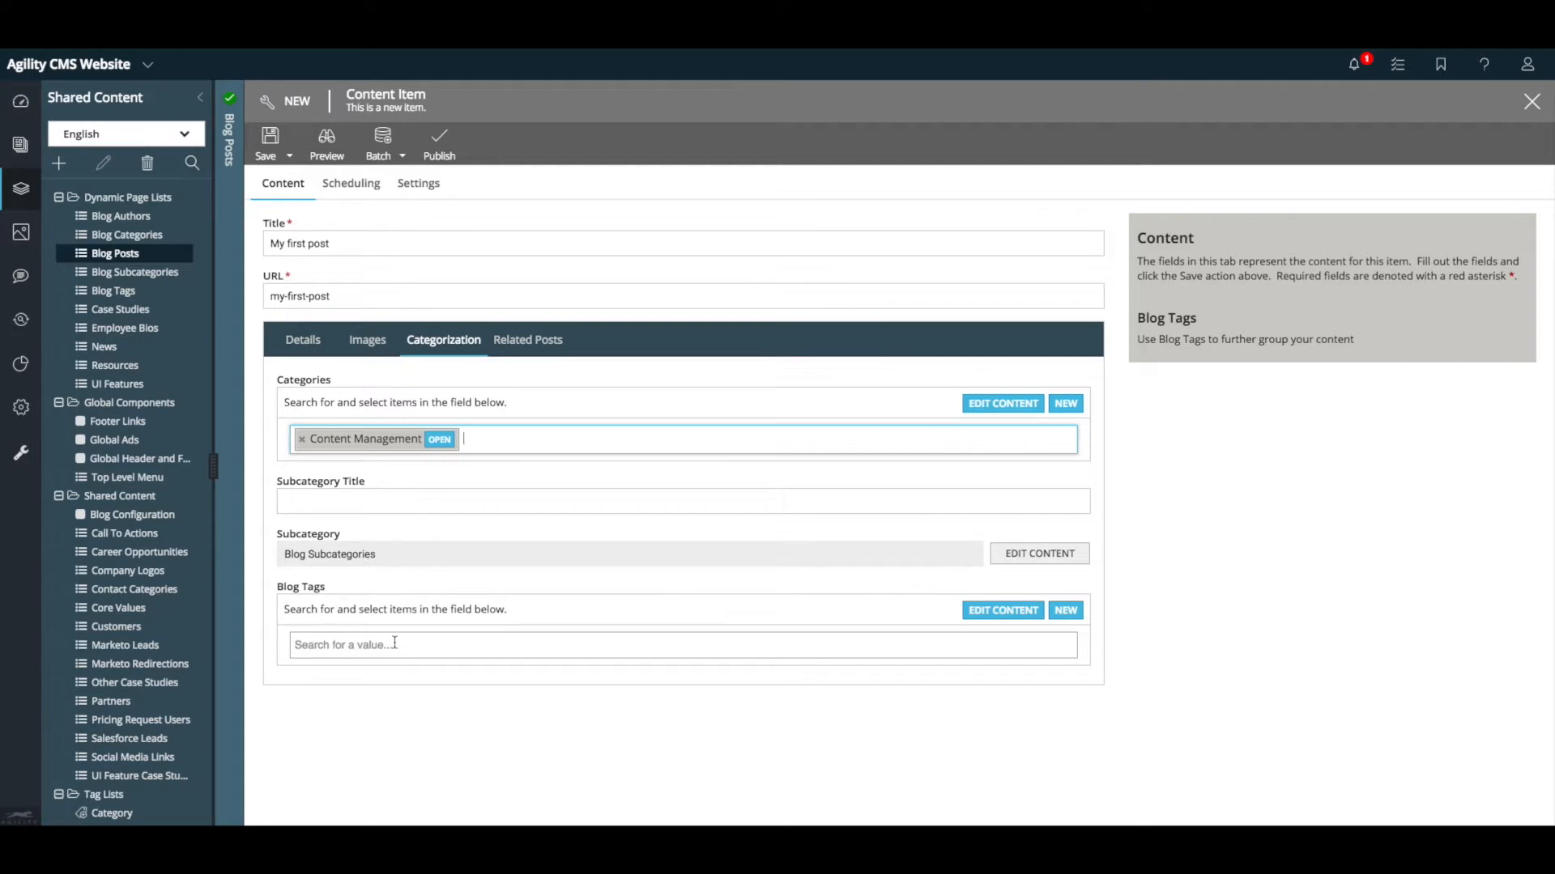
Step: Set the post's Relate Posts By option to Blog Categories and save the post
{"action": "left_click", "coordinate": [530, 348]}
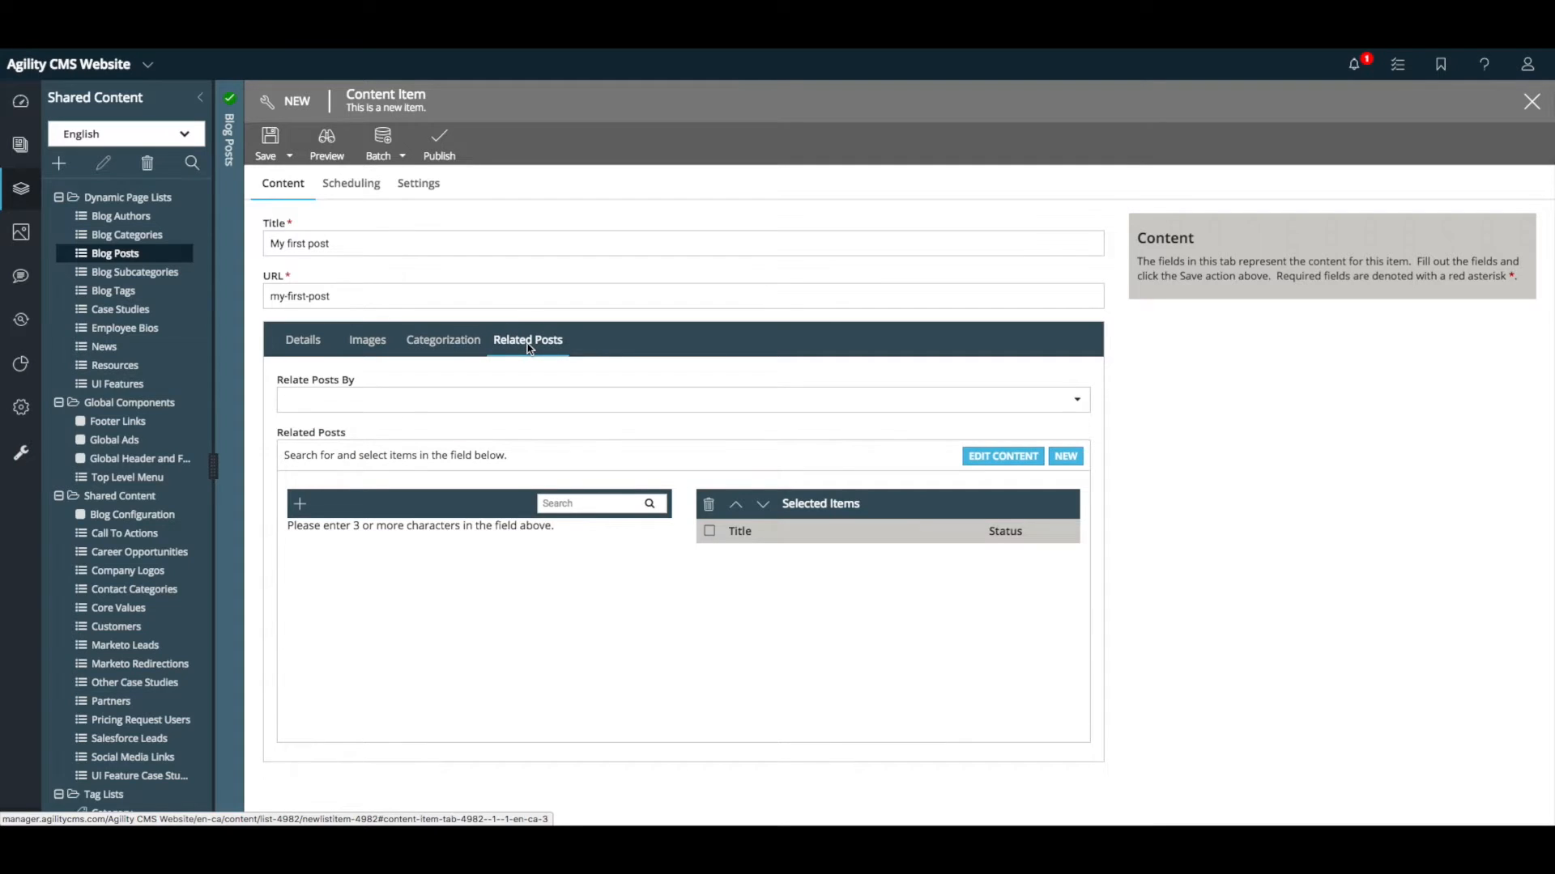
{"action": "left_click", "coordinate": [500, 405]}
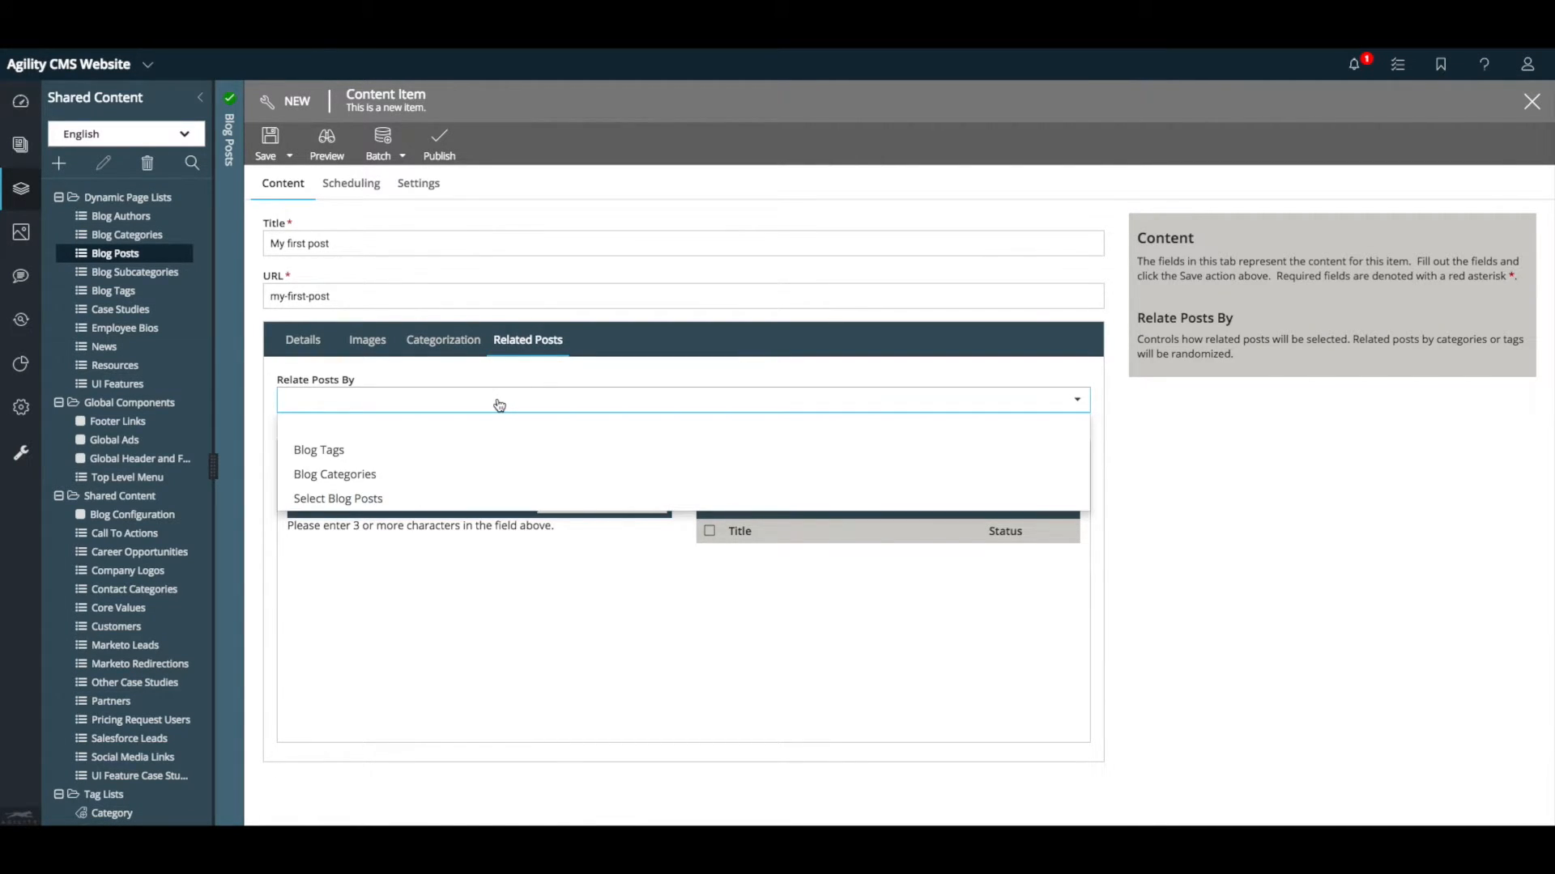
{"action": "left_click", "coordinate": [475, 473]}
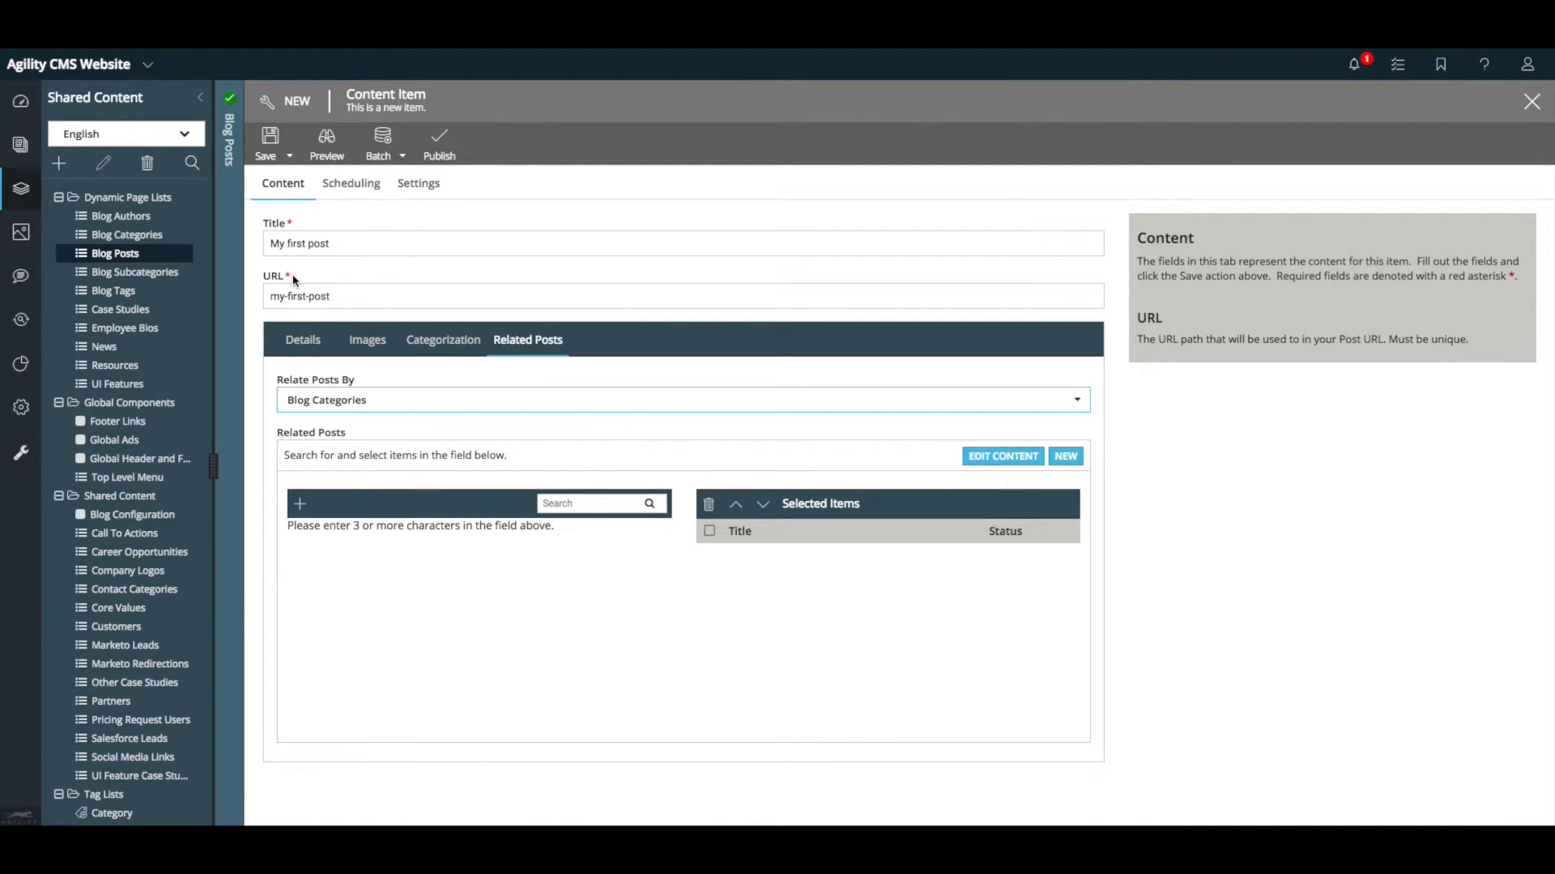
{"action": "left_click", "coordinate": [270, 139]}
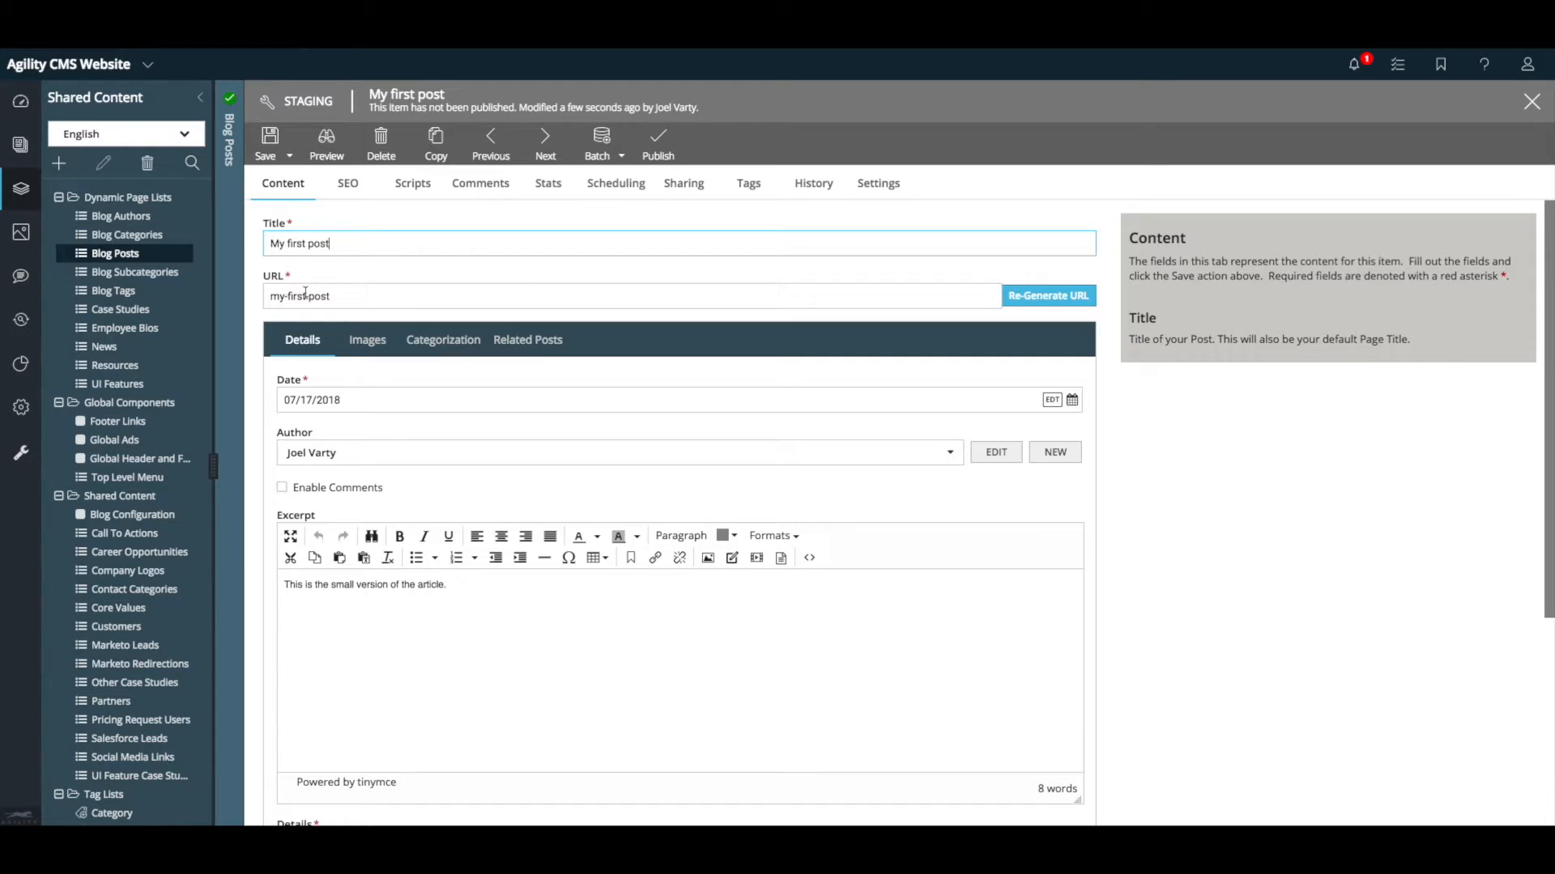
Step: Change the post's title to "My first post is this"
{"action": "left_click", "coordinate": [1070, 304]}
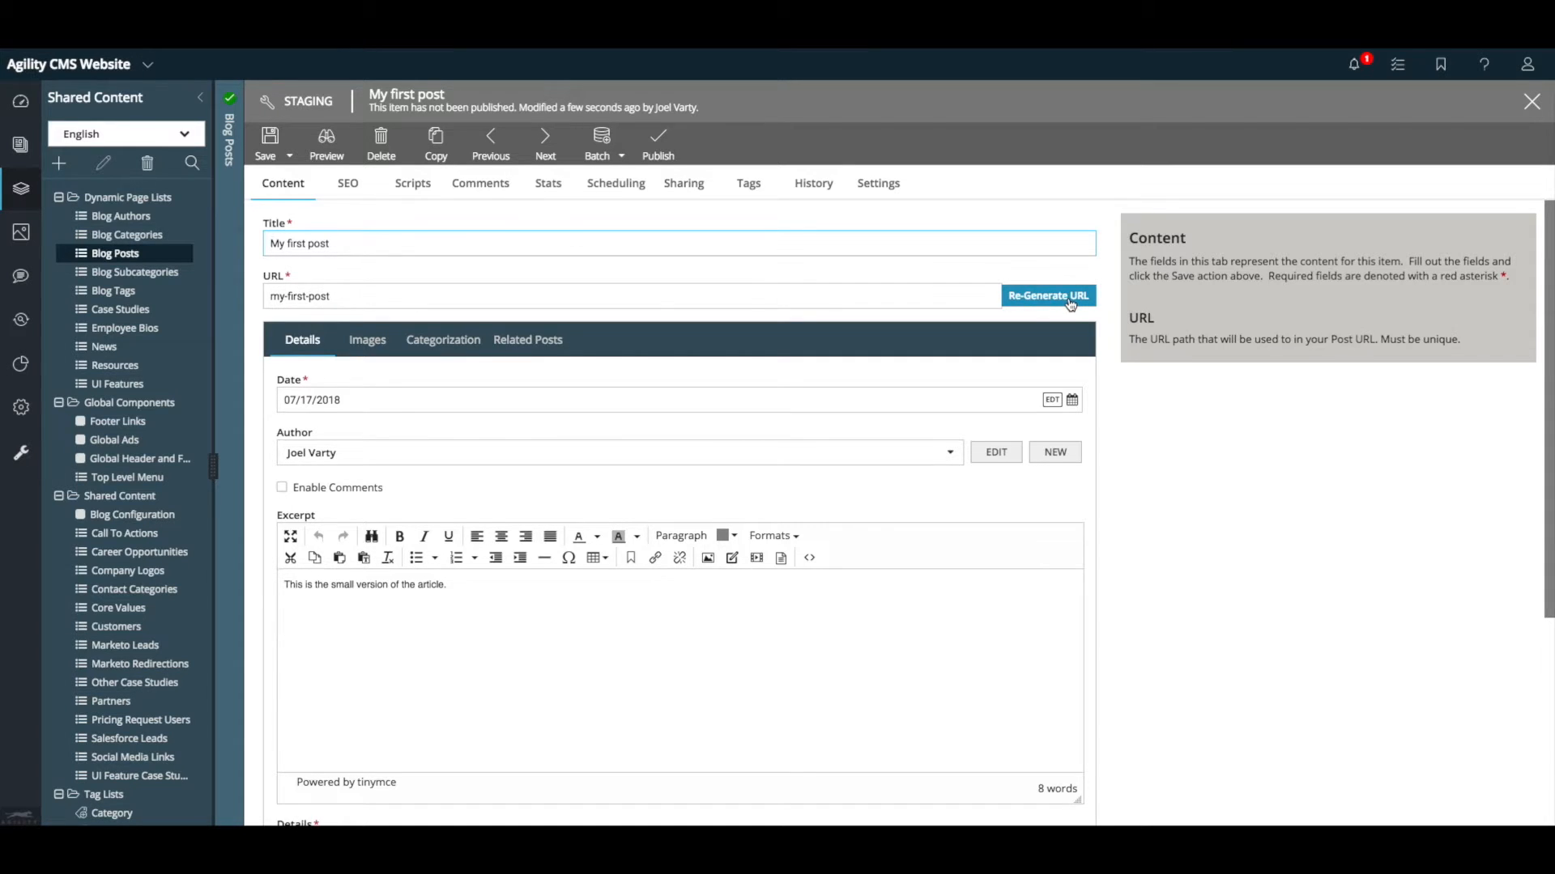
{"action": "left_click", "coordinate": [715, 245]}
{"action": "type", "text": "is"}
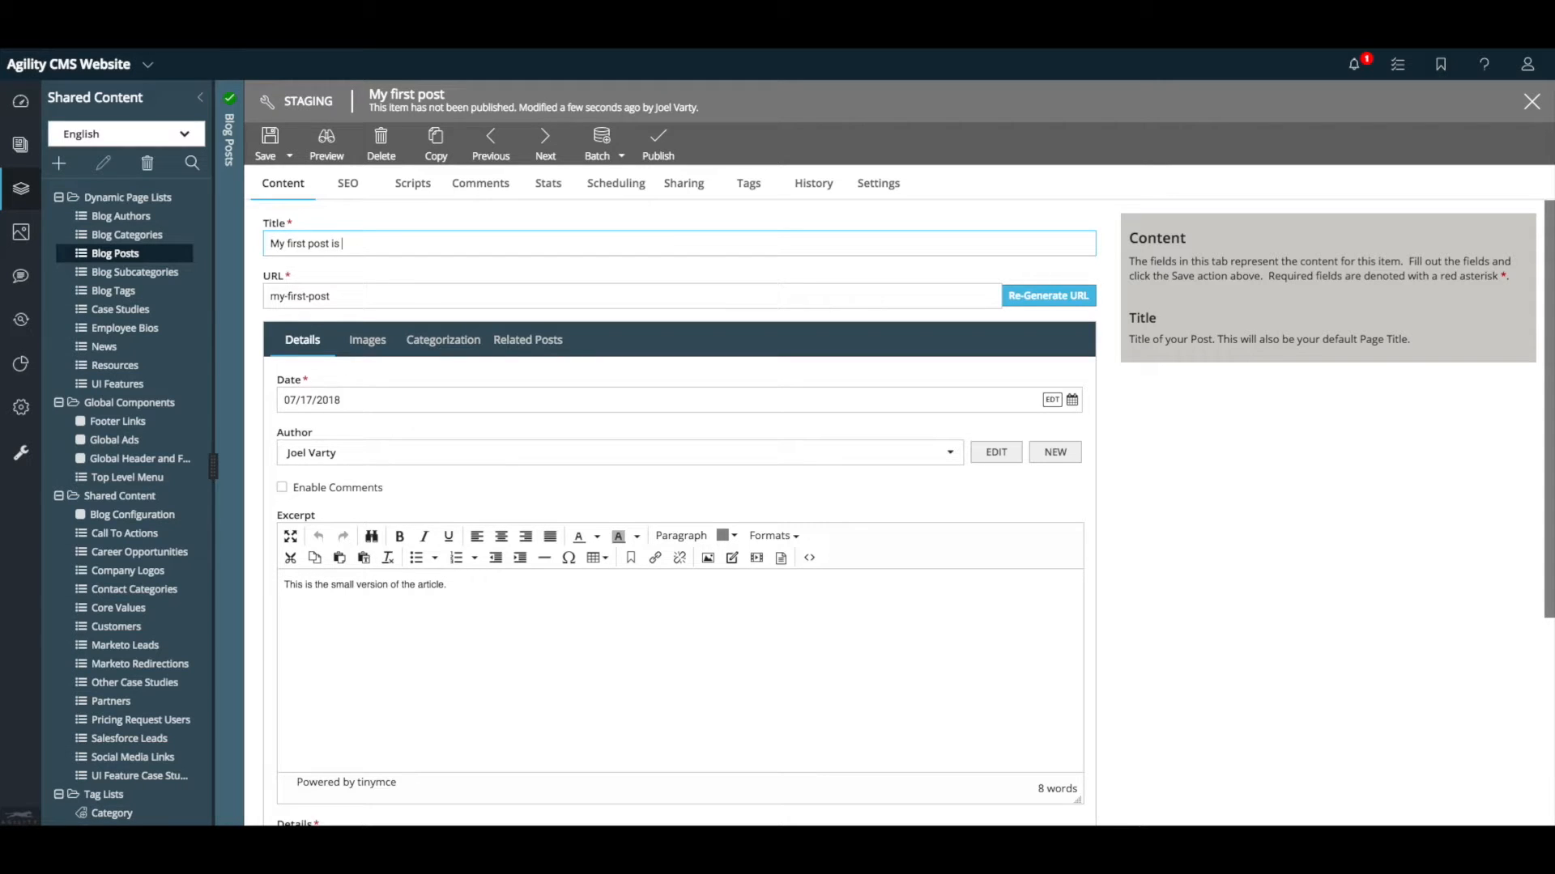
{"action": "type", "text": " this"}
Step: Regenerate the post's URL from its title as my-first-post-is-this, accept the URL change, and save the post
{"action": "left_click", "coordinate": [531, 295]}
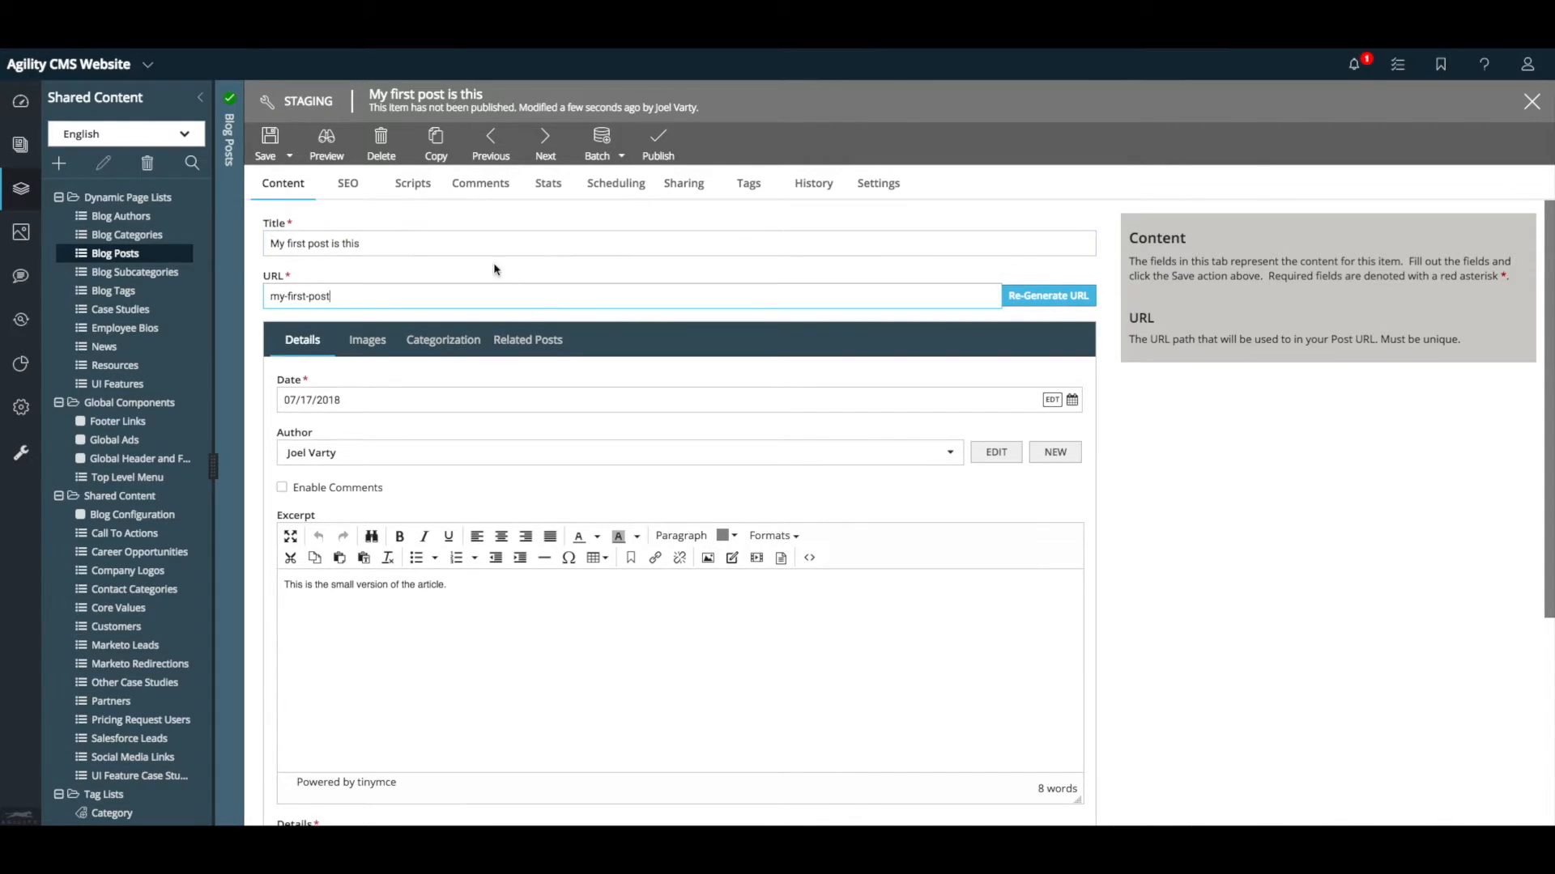
{"action": "mouse_move", "coordinate": [475, 247]}
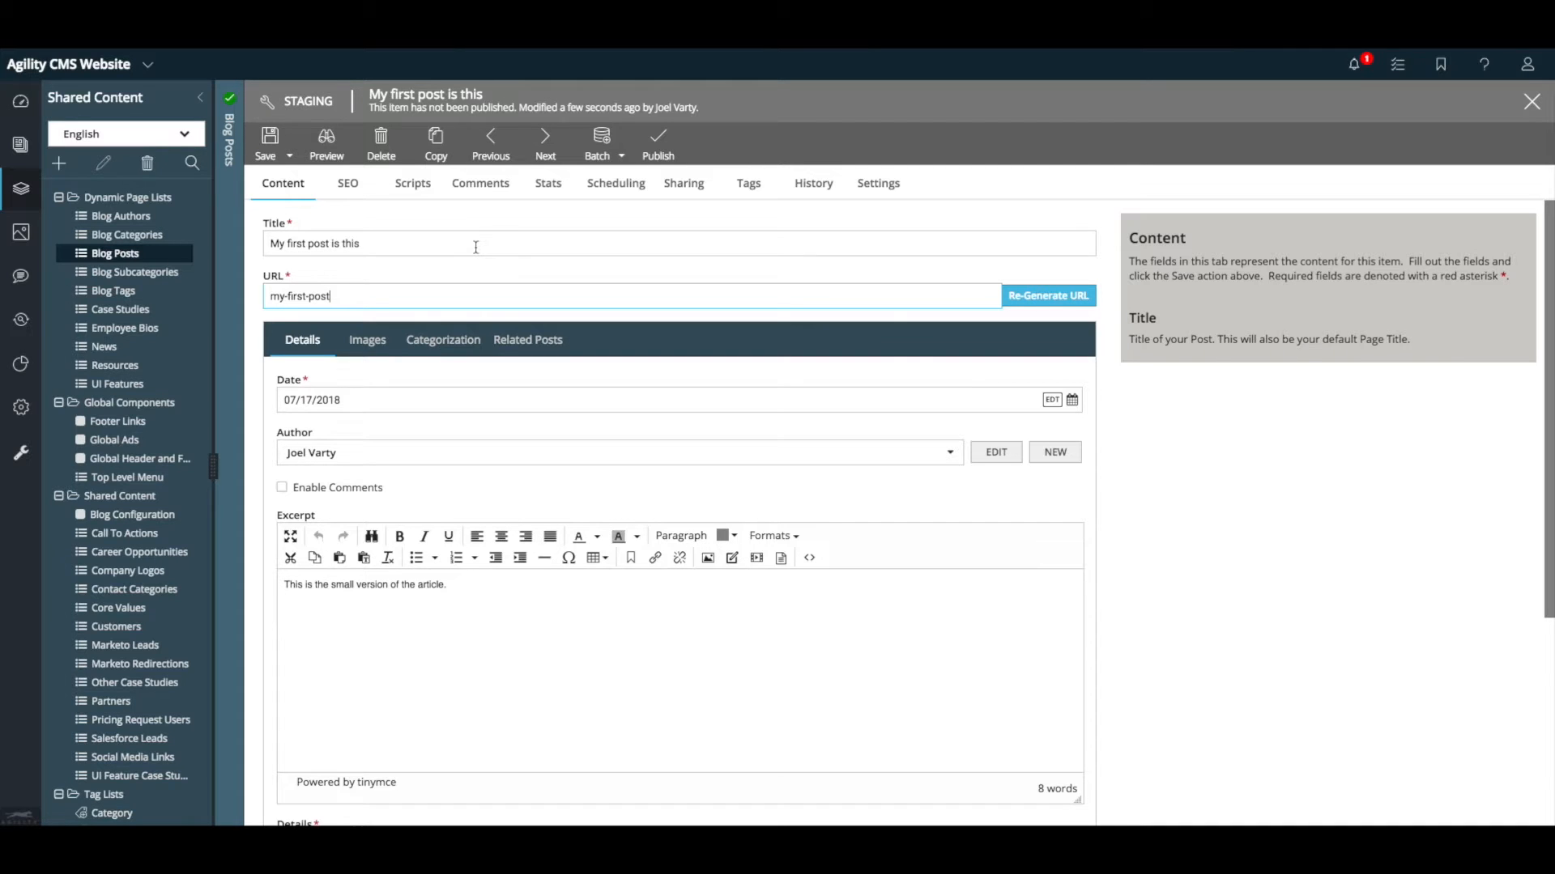
{"action": "mouse_move", "coordinate": [388, 295]}
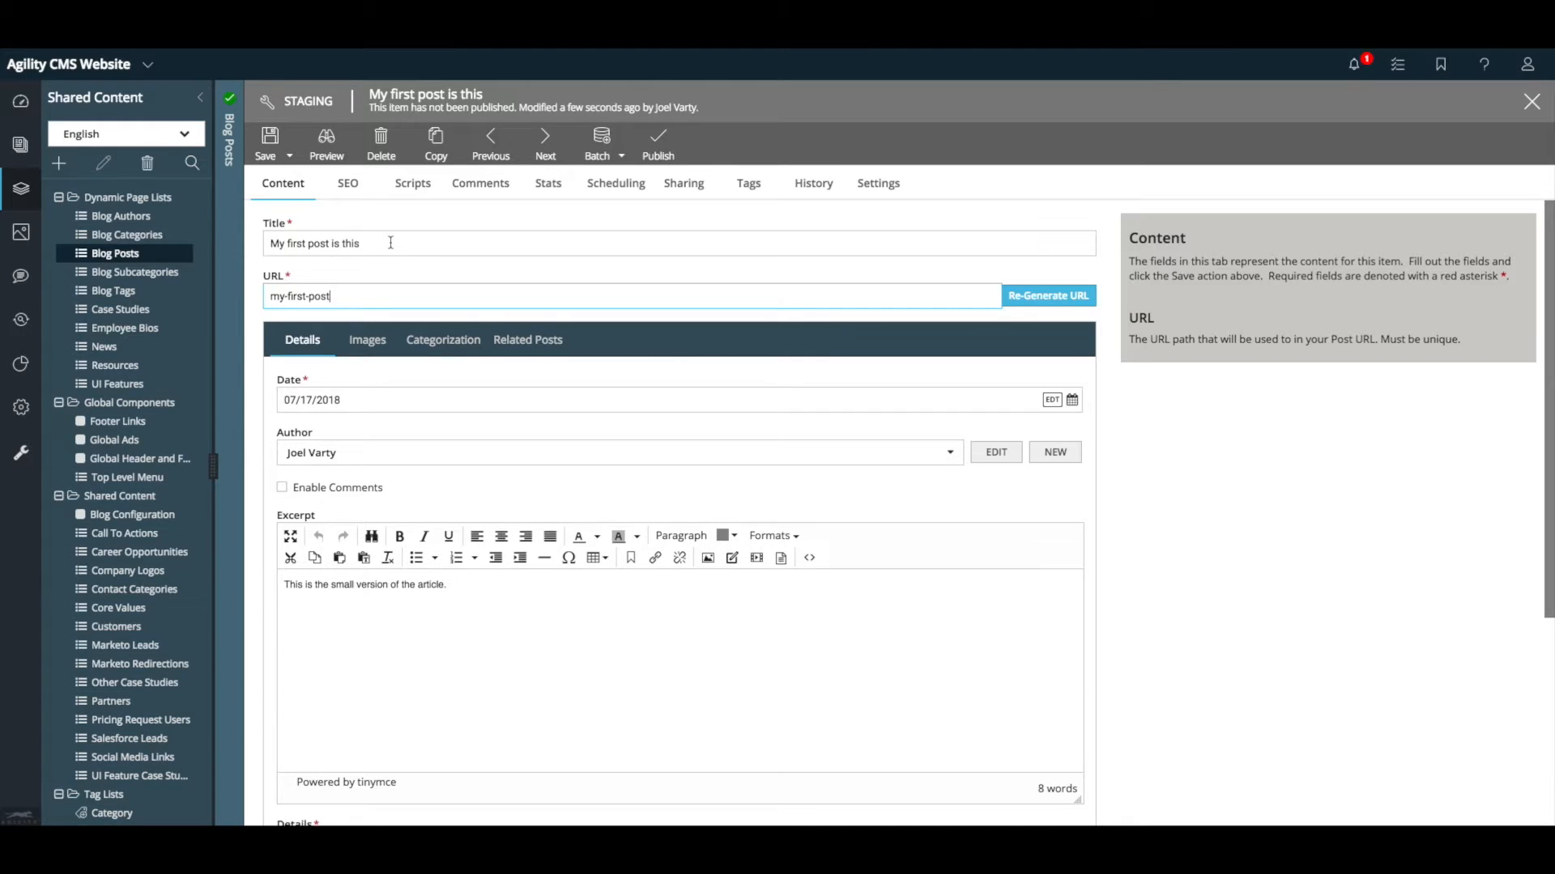
{"action": "mouse_move", "coordinate": [391, 243]}
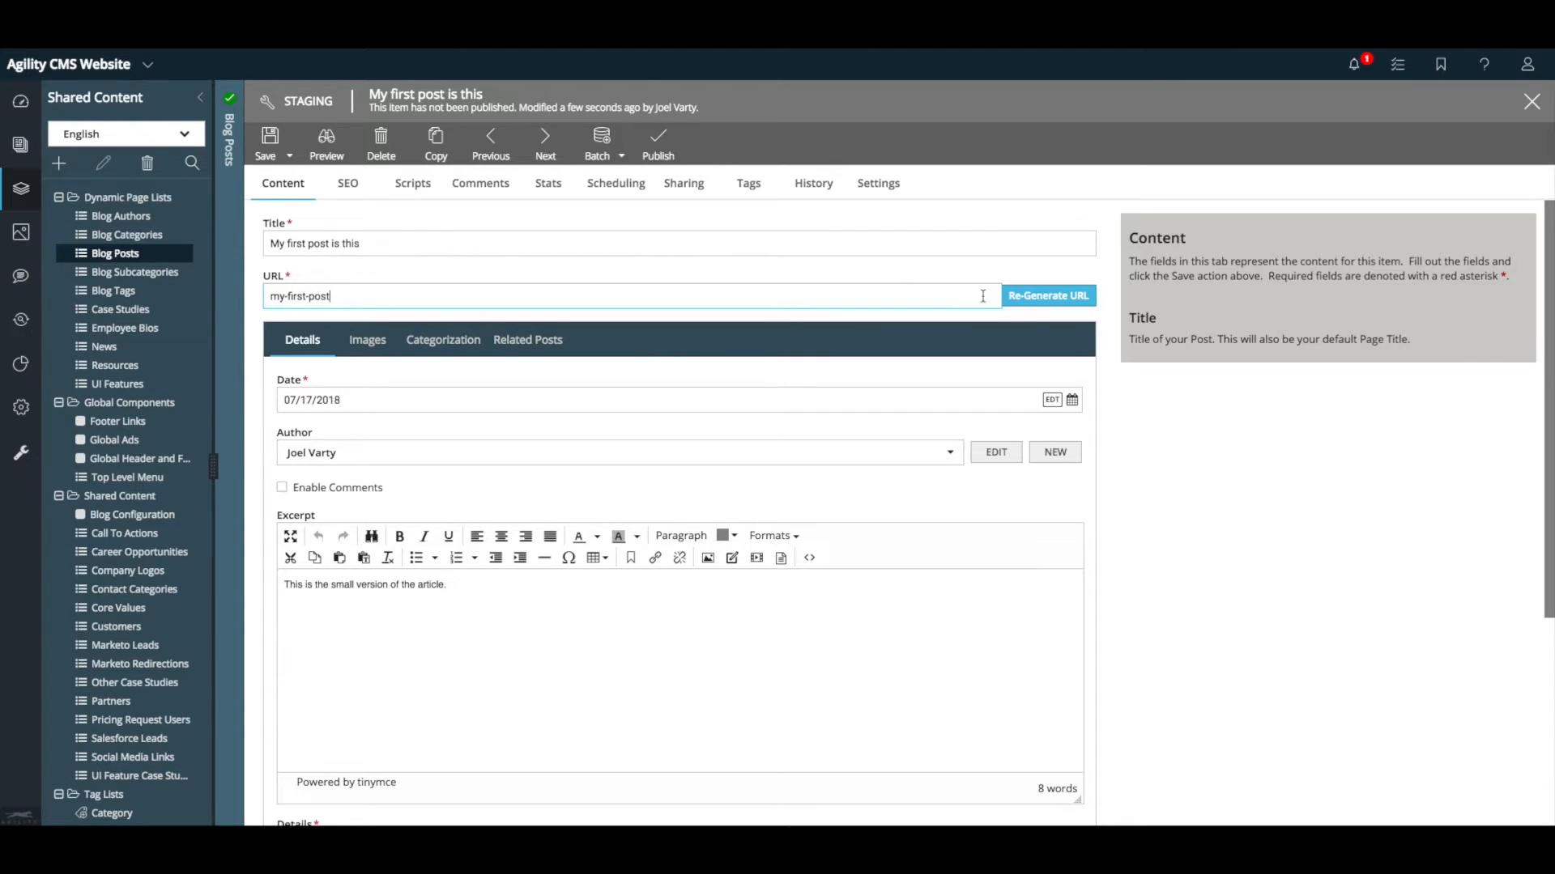
{"action": "left_click", "coordinate": [1069, 299]}
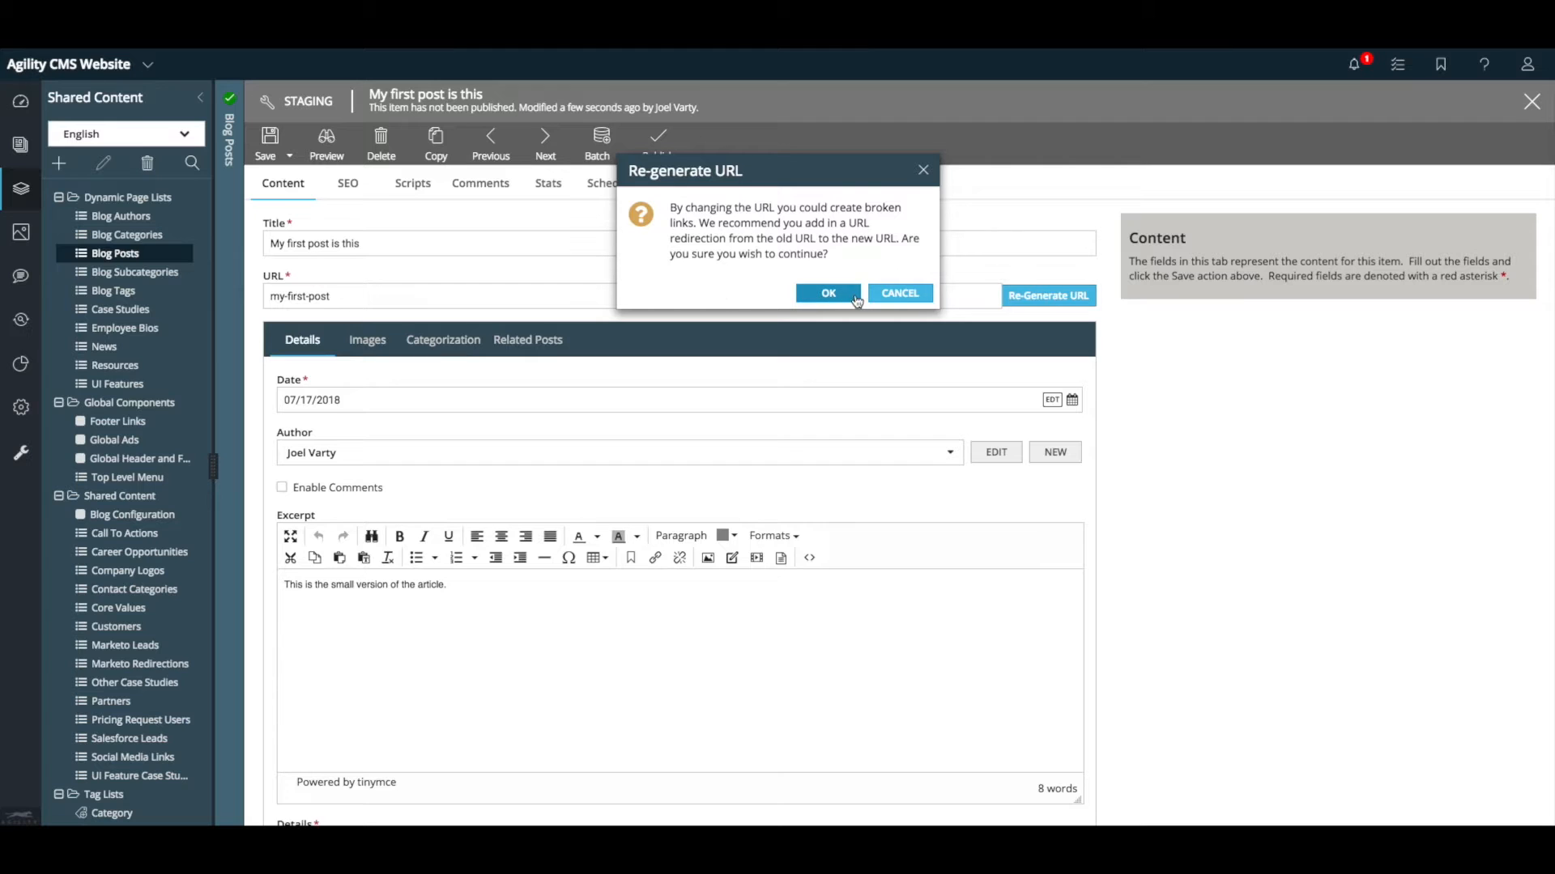
{"action": "left_click", "coordinate": [828, 295]}
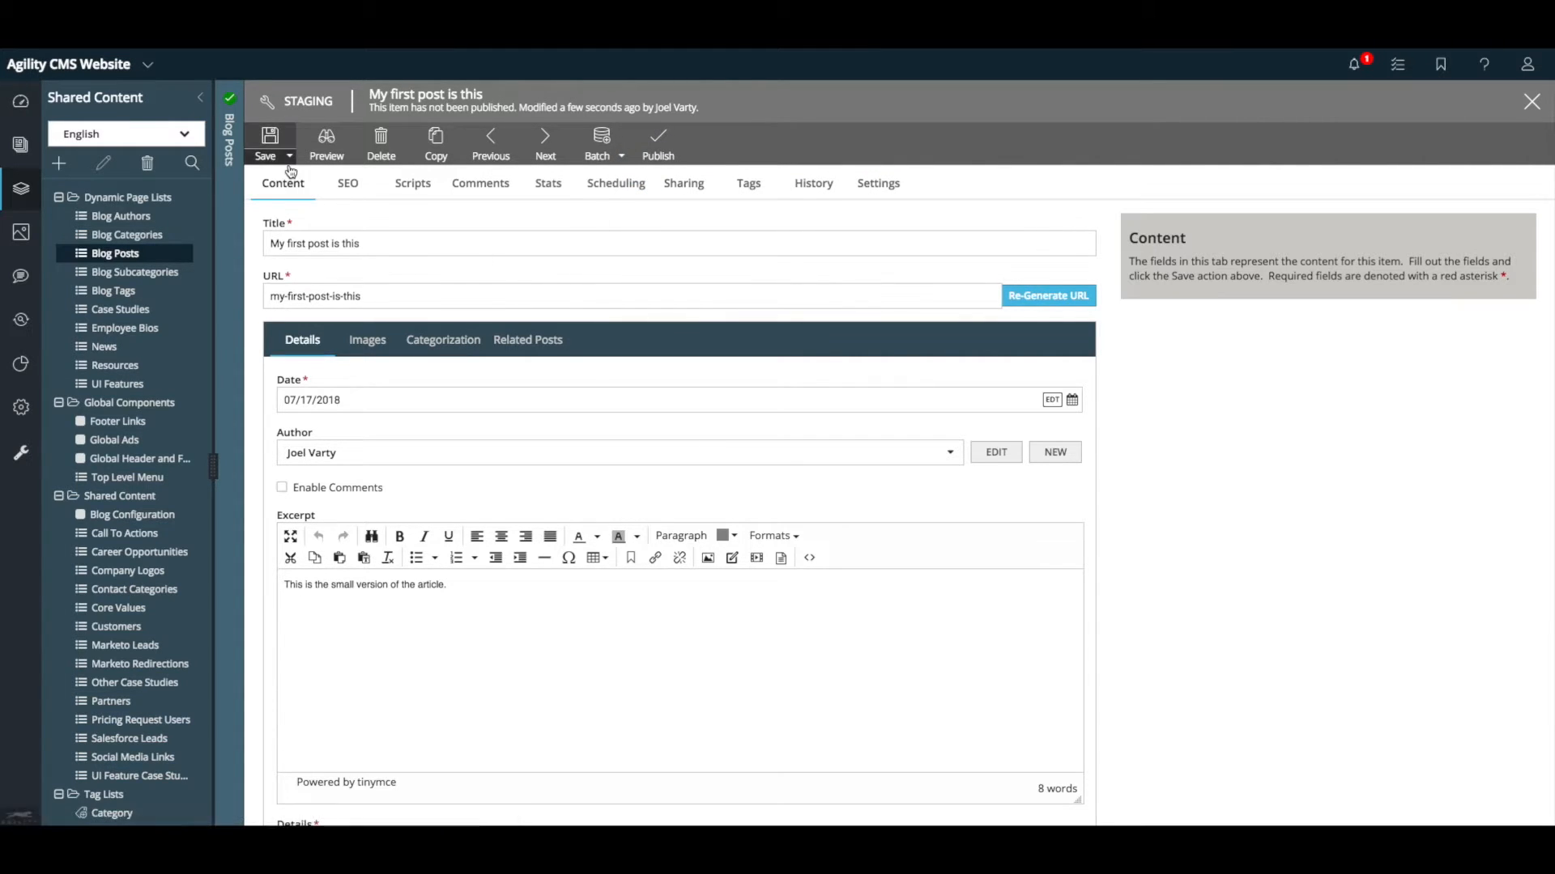
{"action": "left_click", "coordinate": [270, 144]}
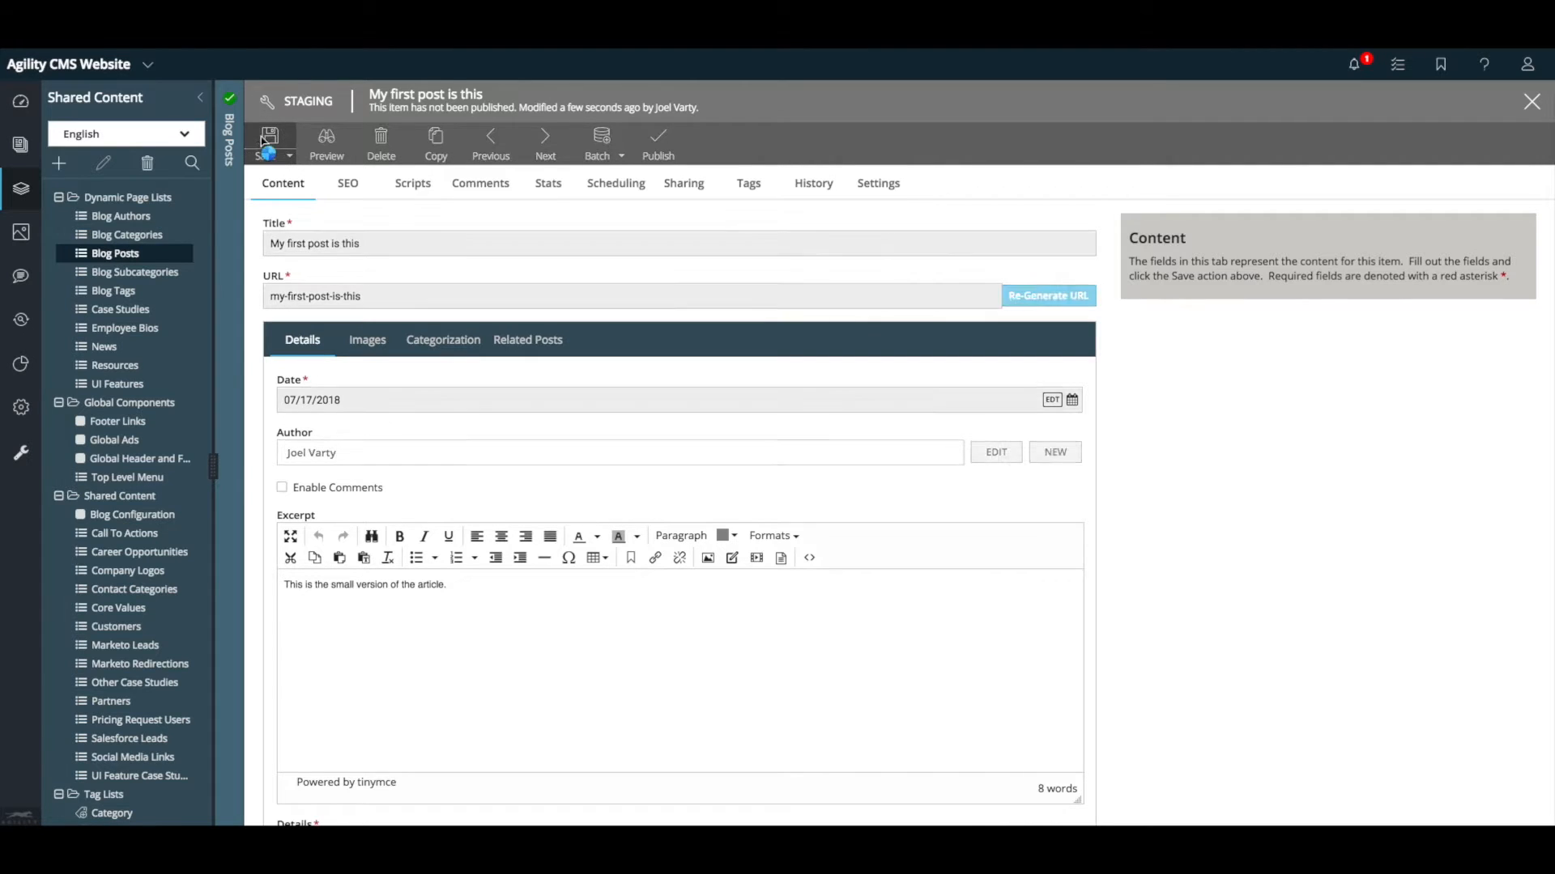
Step: Examine the post's SEO settings, including sitemap and menu visibility and the meta keywords field
{"action": "mouse_move", "coordinate": [371, 233]}
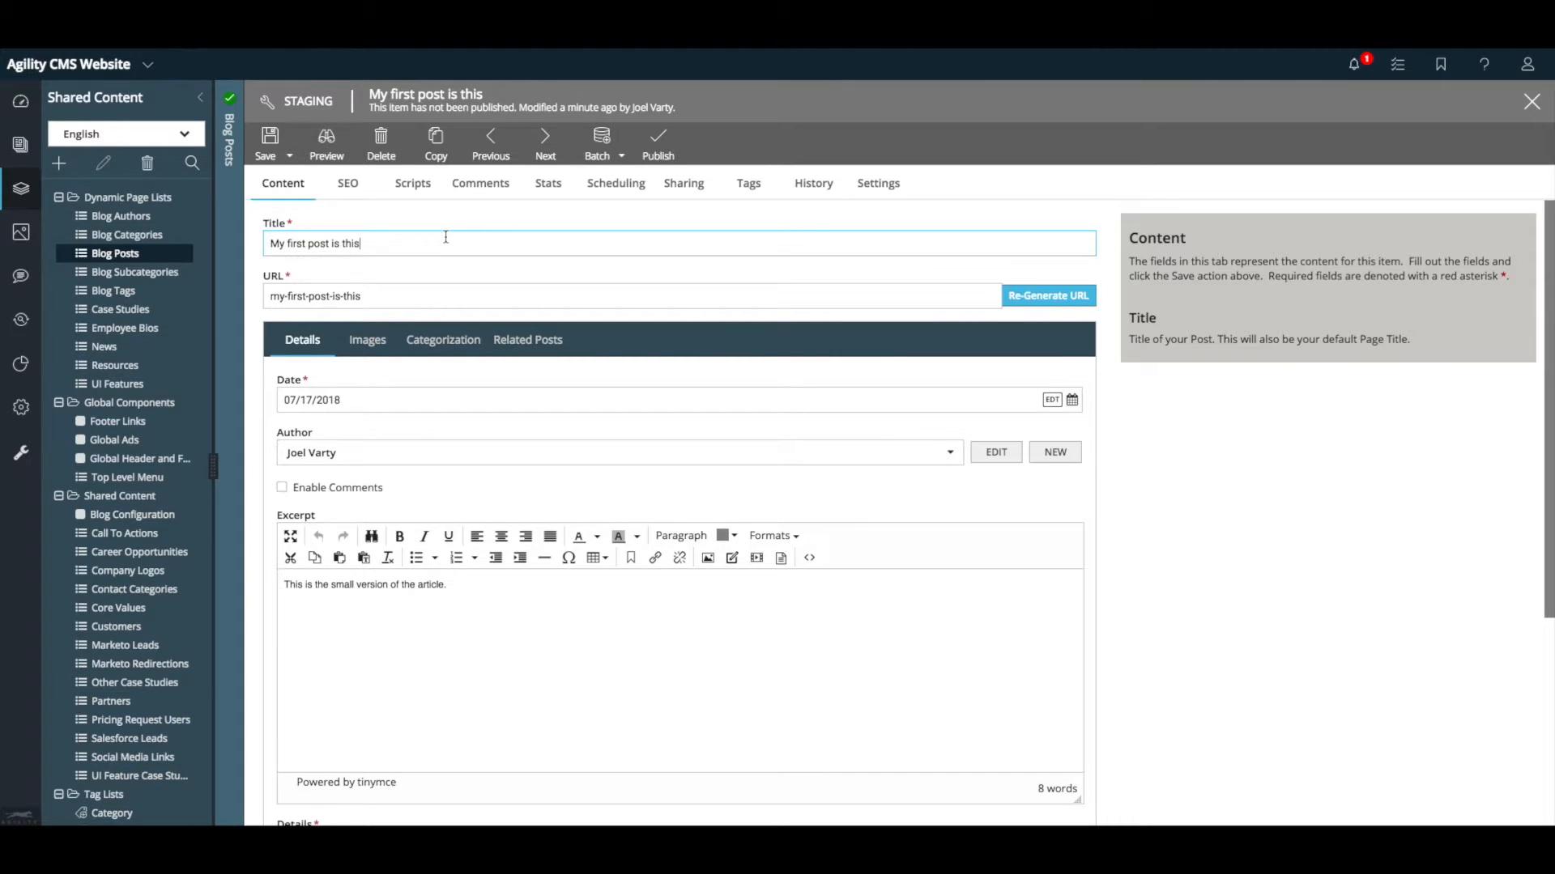
{"action": "left_click", "coordinate": [348, 185]}
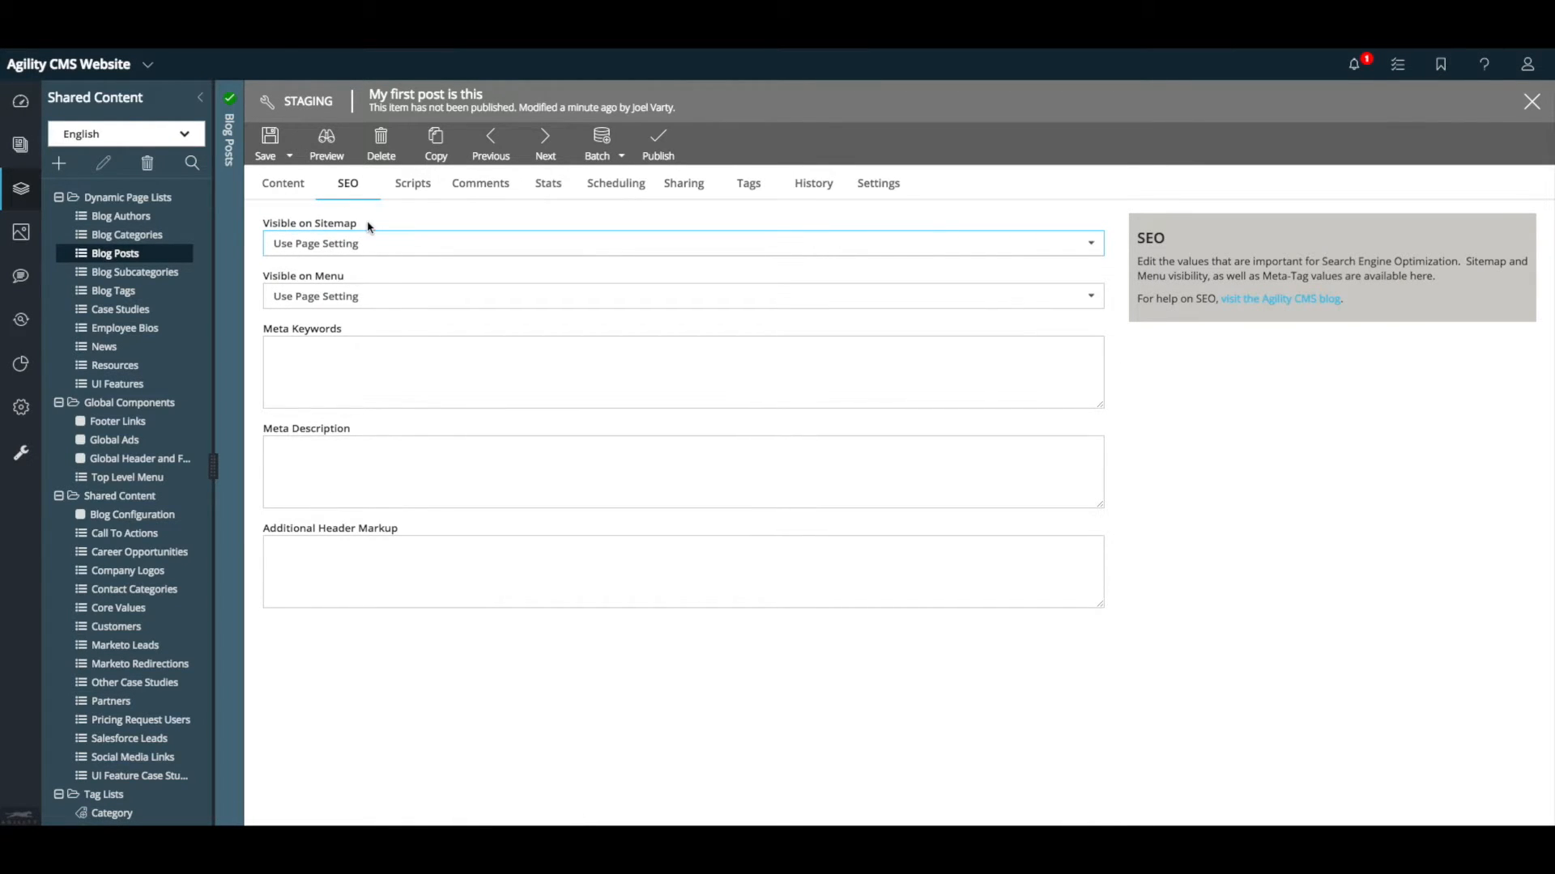
{"action": "left_click", "coordinate": [375, 379]}
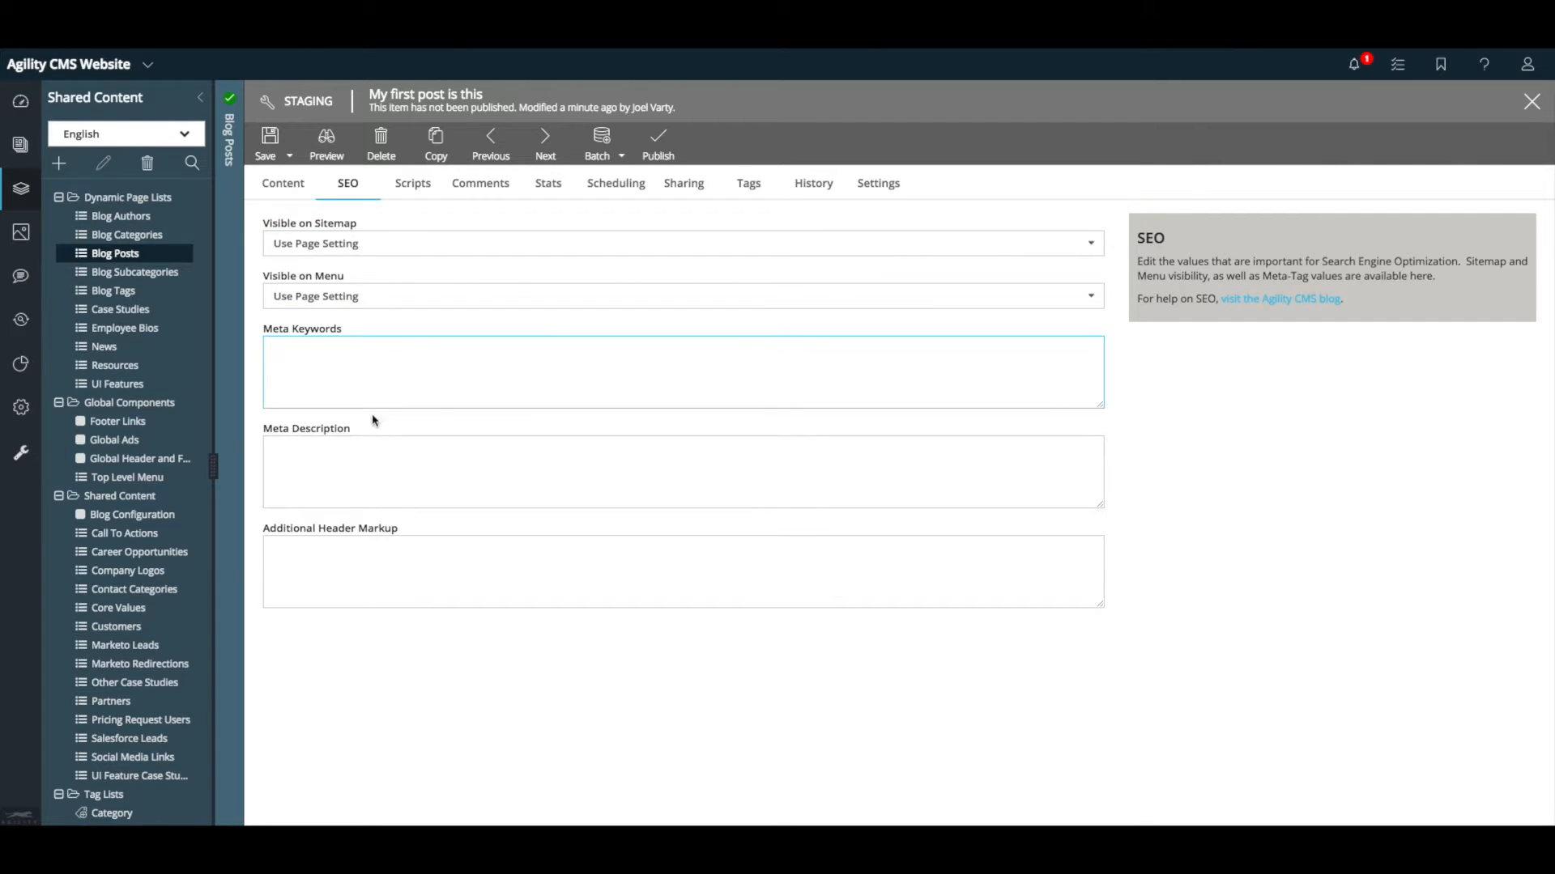
Step: Enter "This is the meta description for this post." as the post's meta description
{"action": "left_click", "coordinate": [377, 574]}
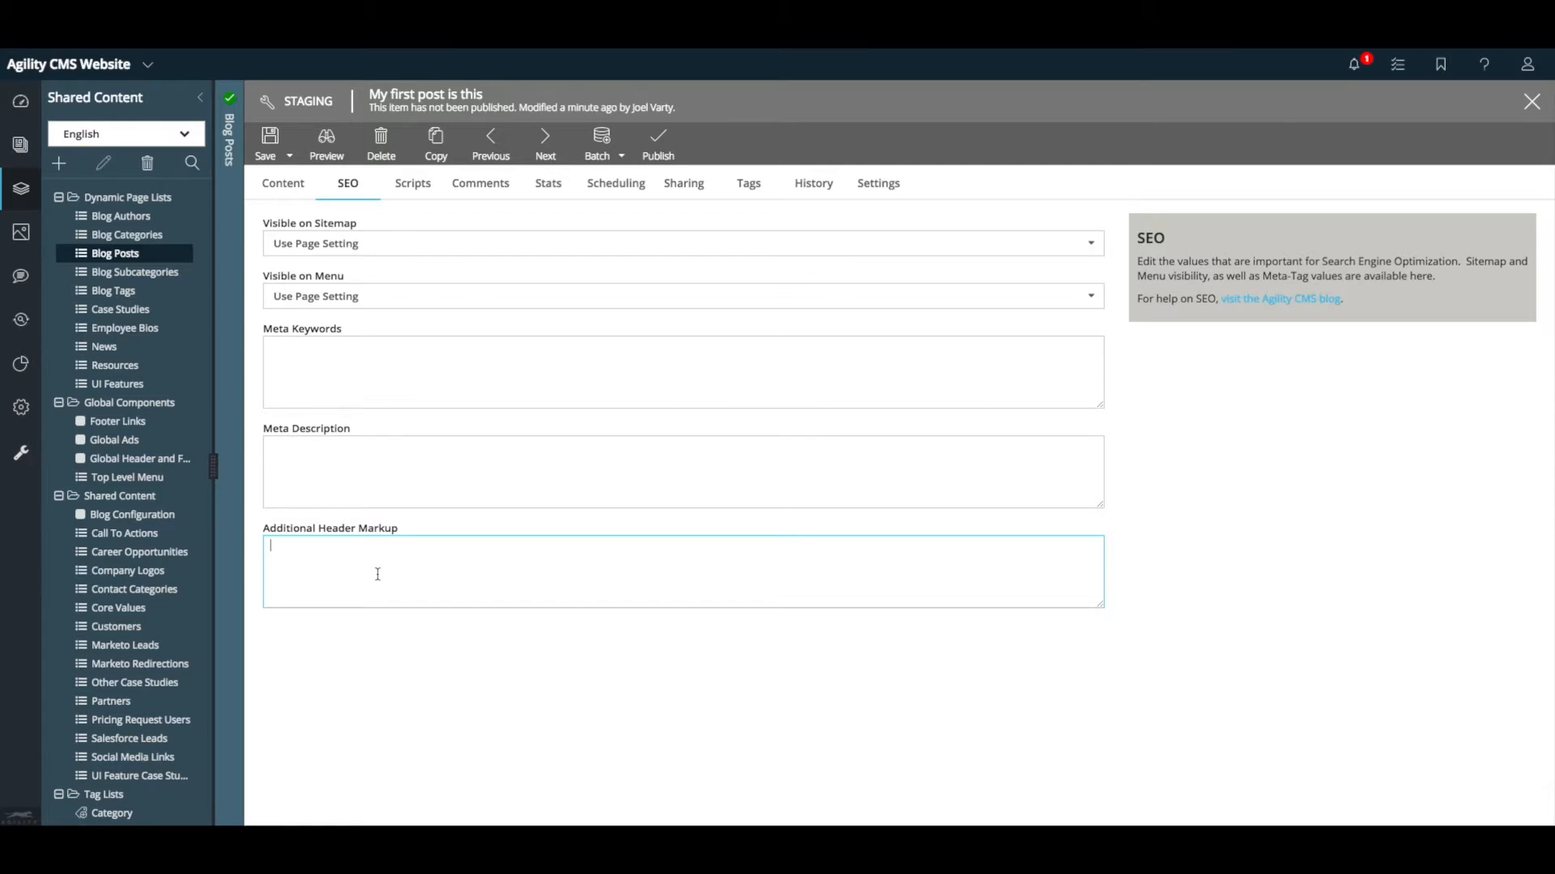
{"action": "left_click", "coordinate": [377, 482]}
{"action": "type", "text": "This is ht"}
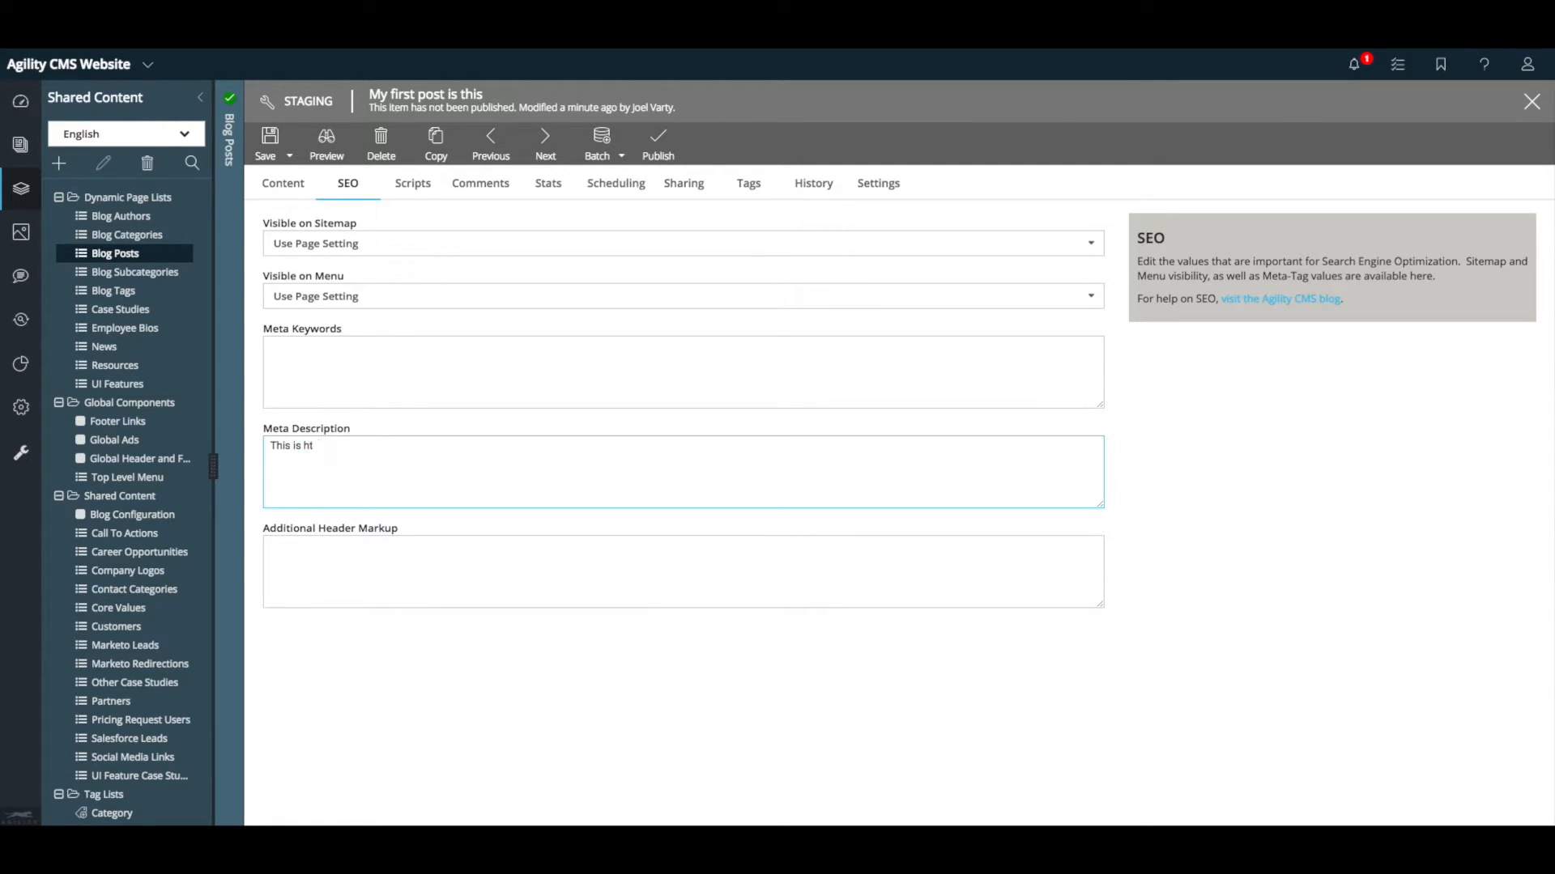
{"action": "key", "text": "BackSpace"}
{"action": "key", "text": "BackSpace"}
{"action": "type", "text": "the meta description for this poist."}
{"action": "key", "text": "BackSpace"}
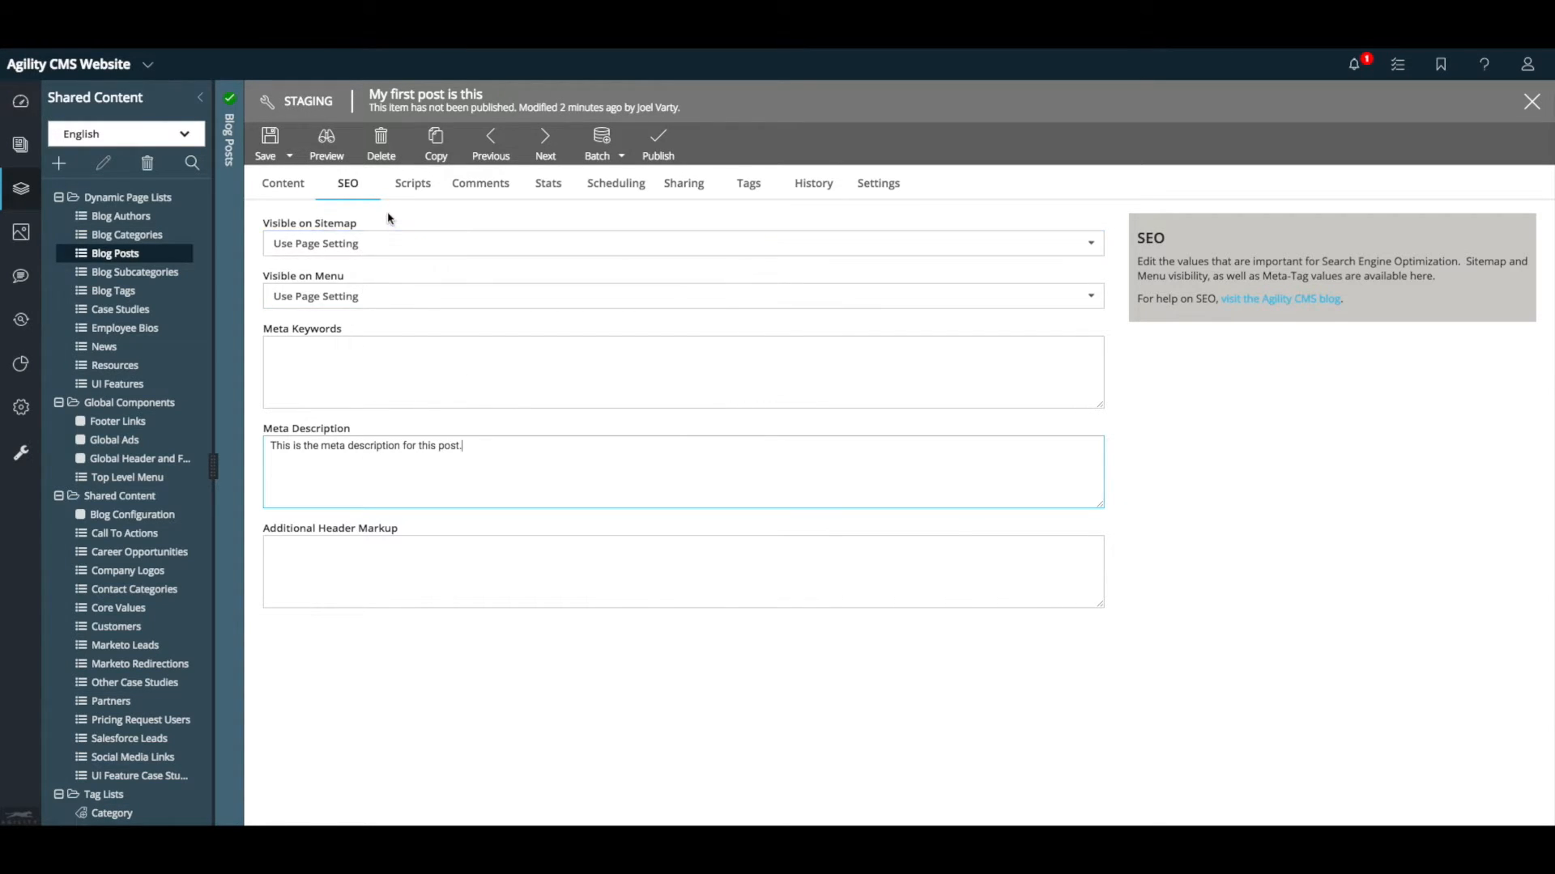
Step: Enable scheduling for the post with release date 07/24/2018 12:00 AM and pull date 07/31/2018 12:00 AM
{"action": "left_click", "coordinate": [414, 184]}
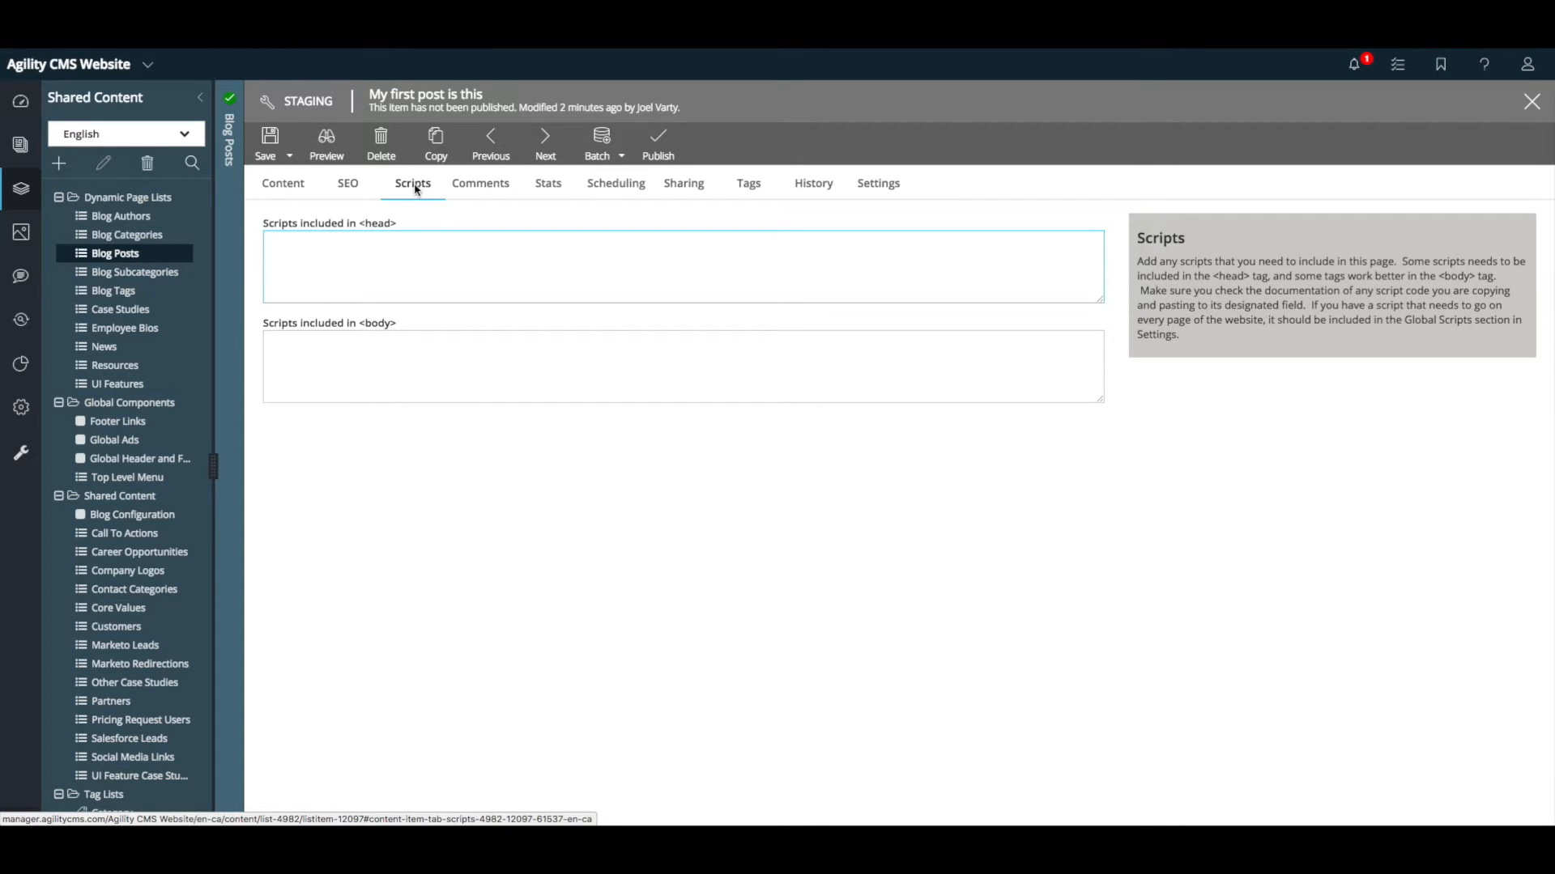
{"action": "left_click", "coordinate": [618, 193]}
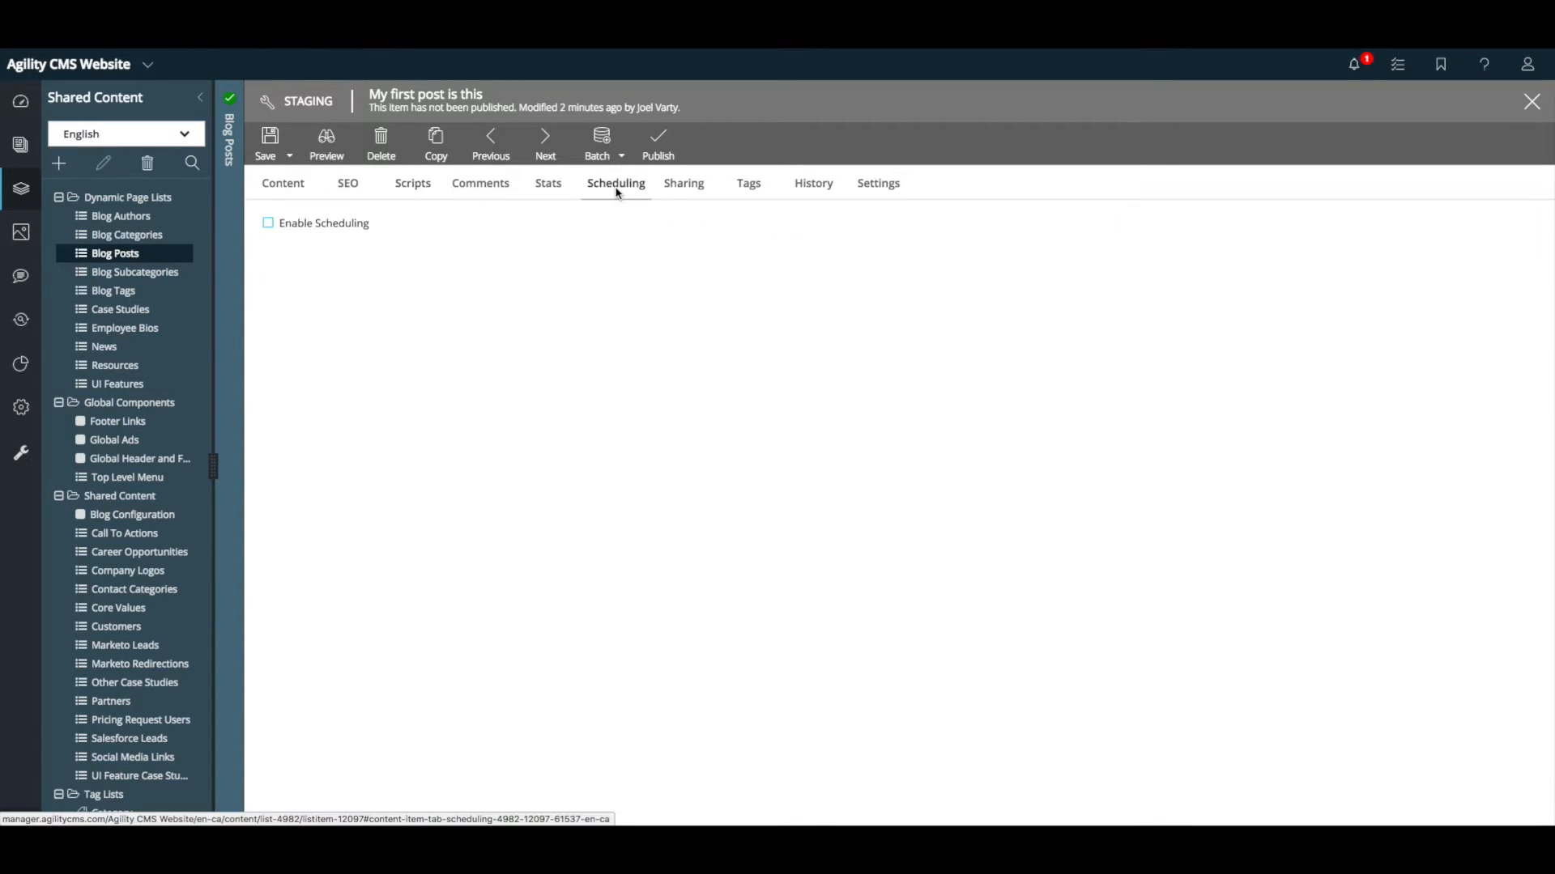
{"action": "left_click", "coordinate": [331, 225]}
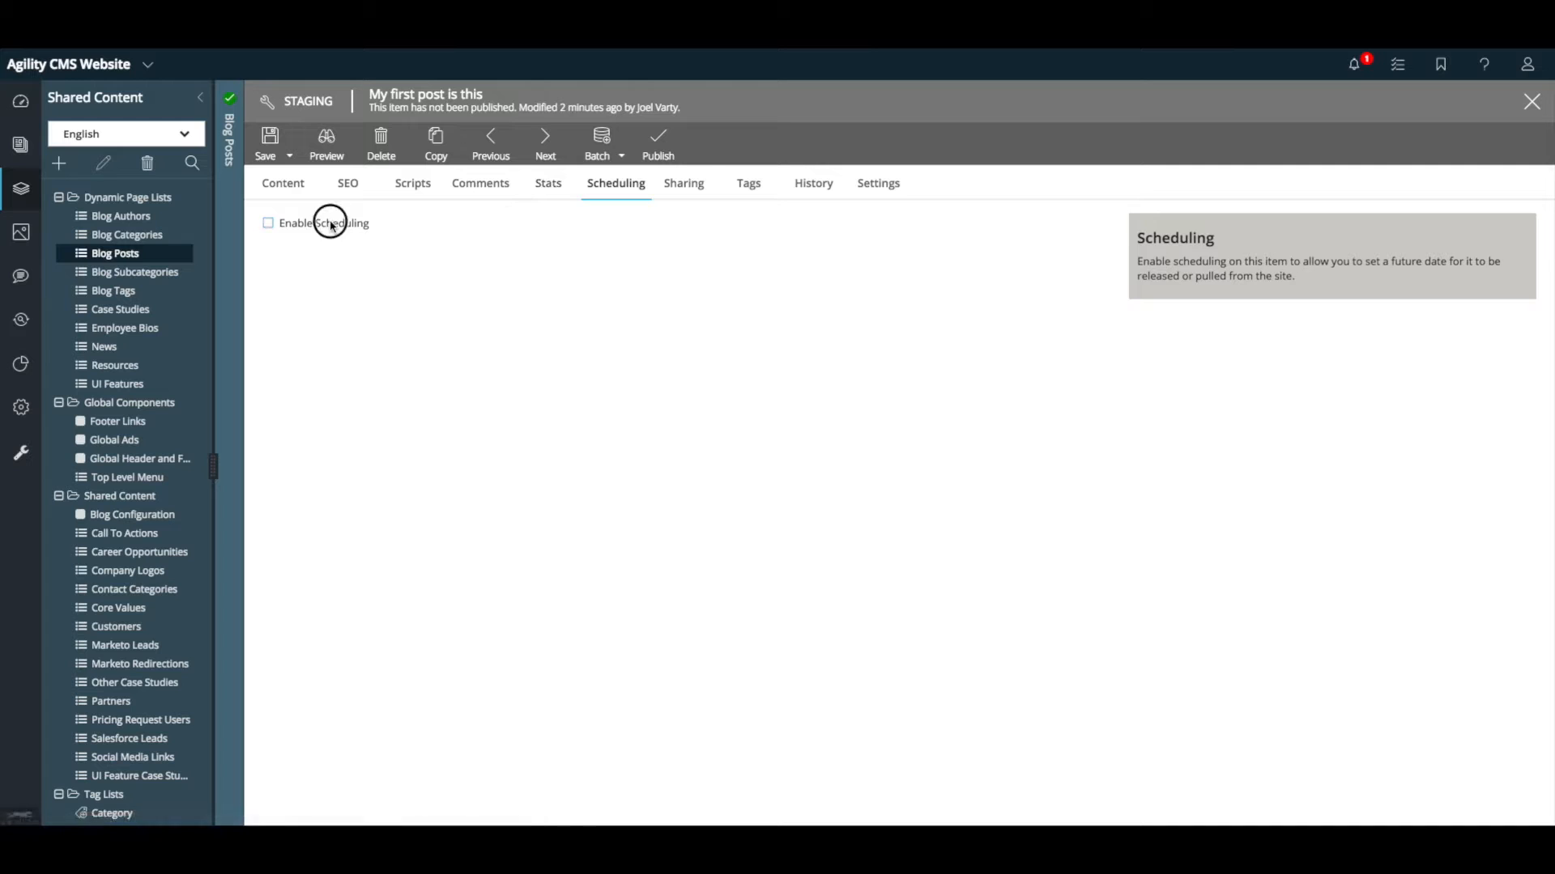
{"action": "left_click", "coordinate": [376, 267]}
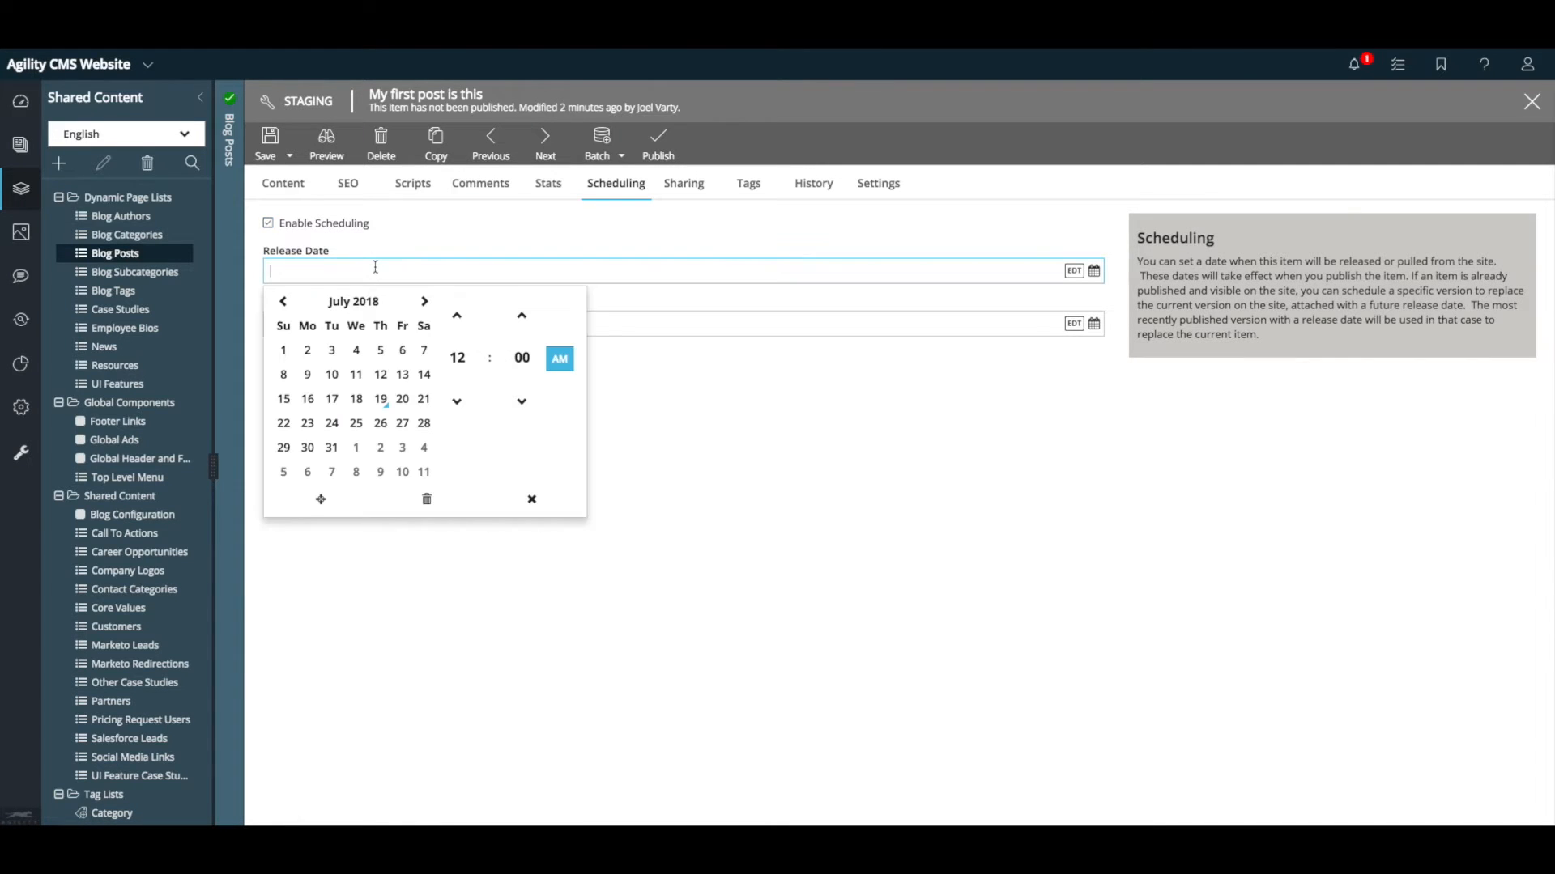
{"action": "left_click", "coordinate": [334, 424]}
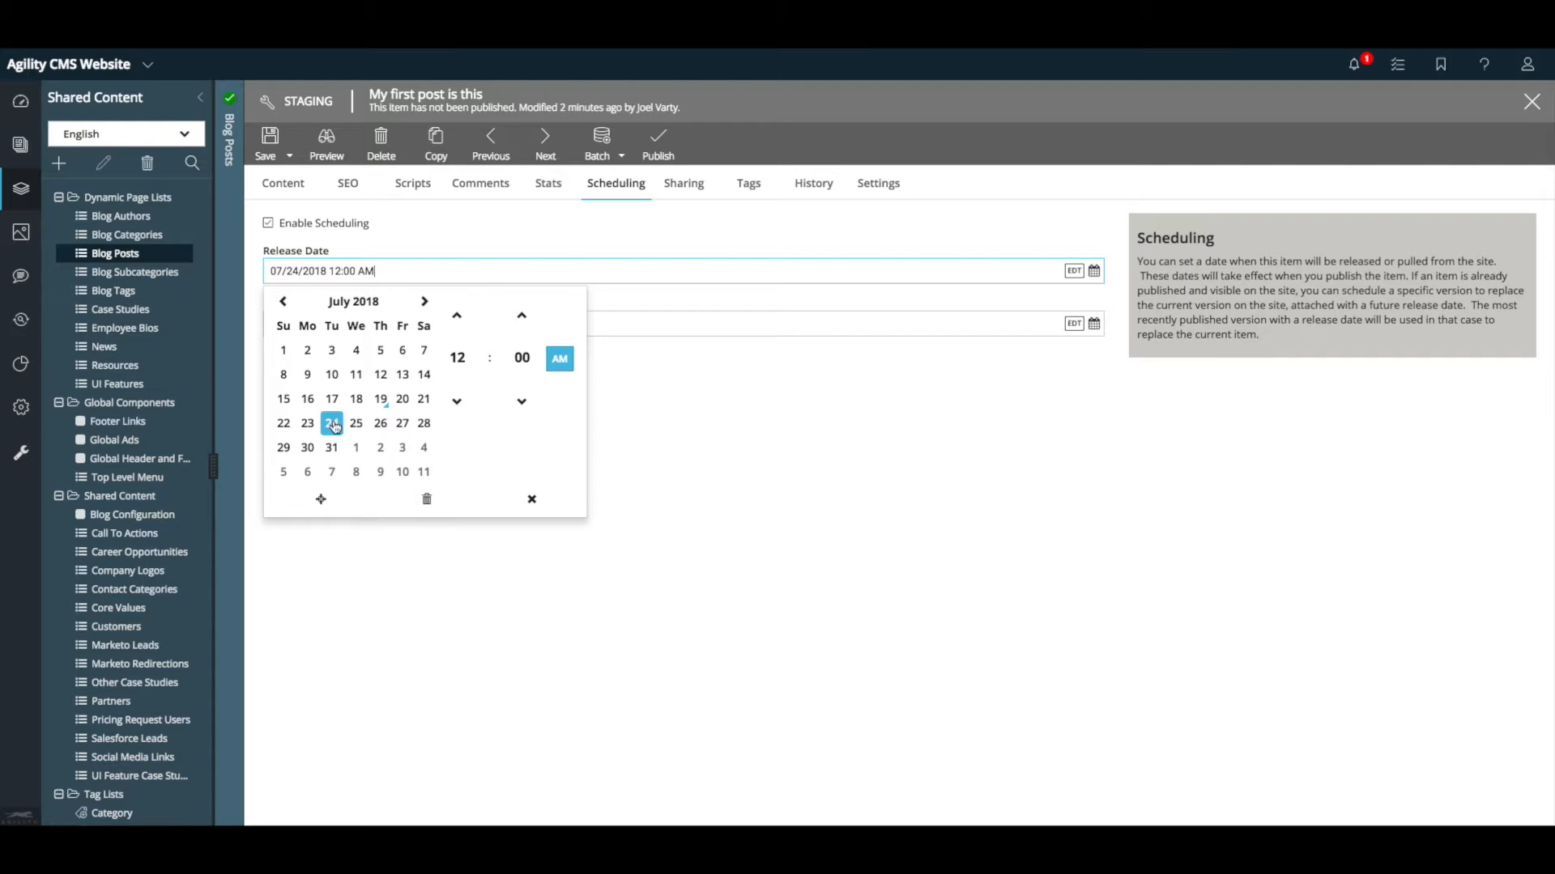
{"action": "left_click", "coordinate": [703, 382]}
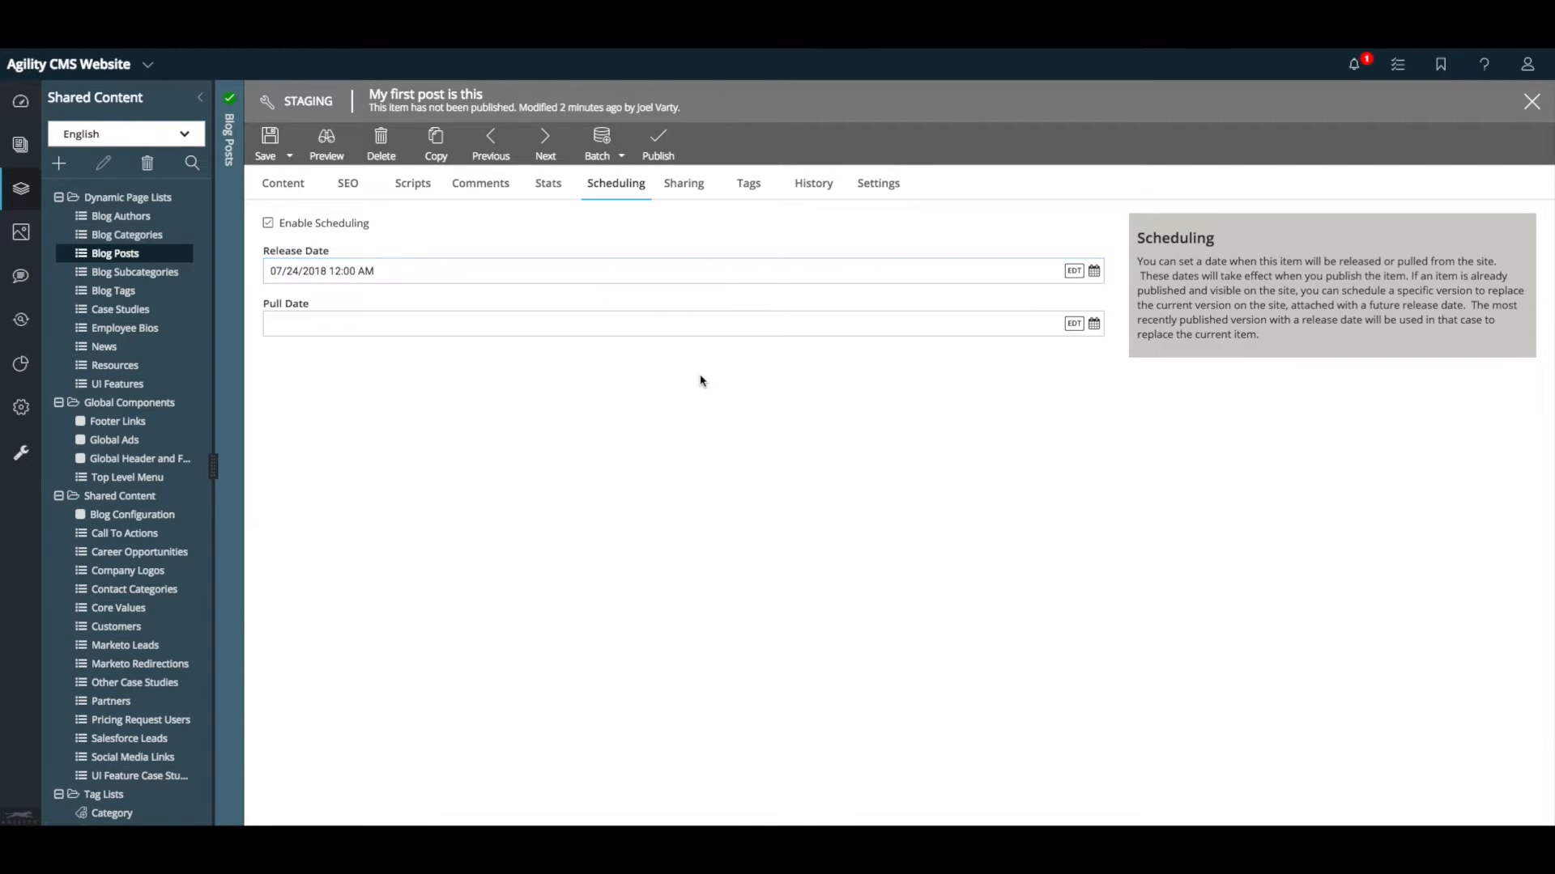
{"action": "left_click", "coordinate": [742, 324]}
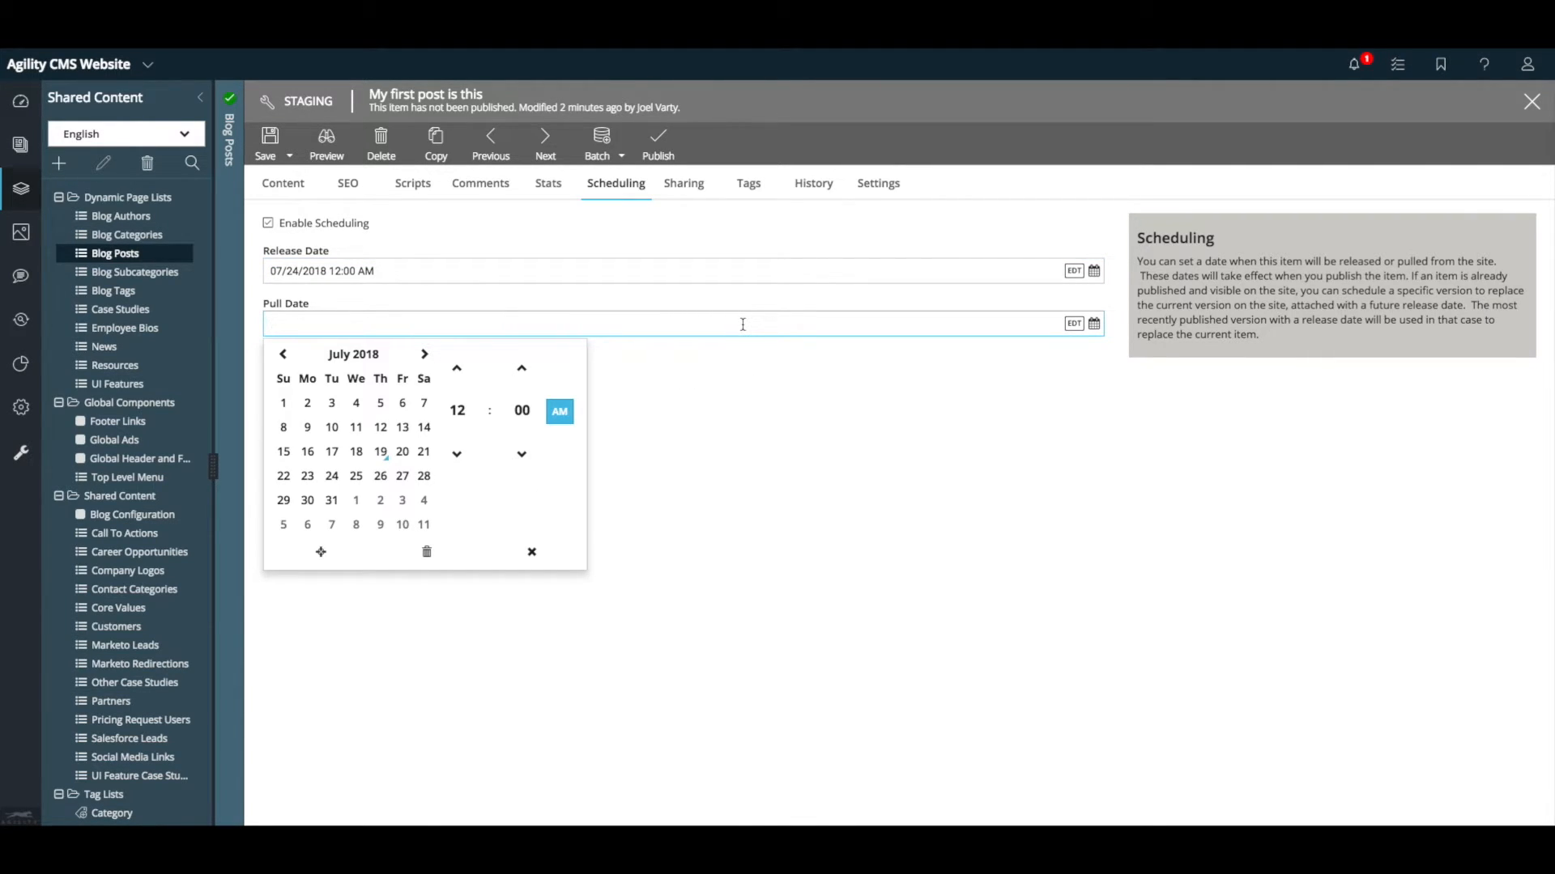
{"action": "left_click", "coordinate": [332, 500]}
{"action": "left_click", "coordinate": [746, 407]}
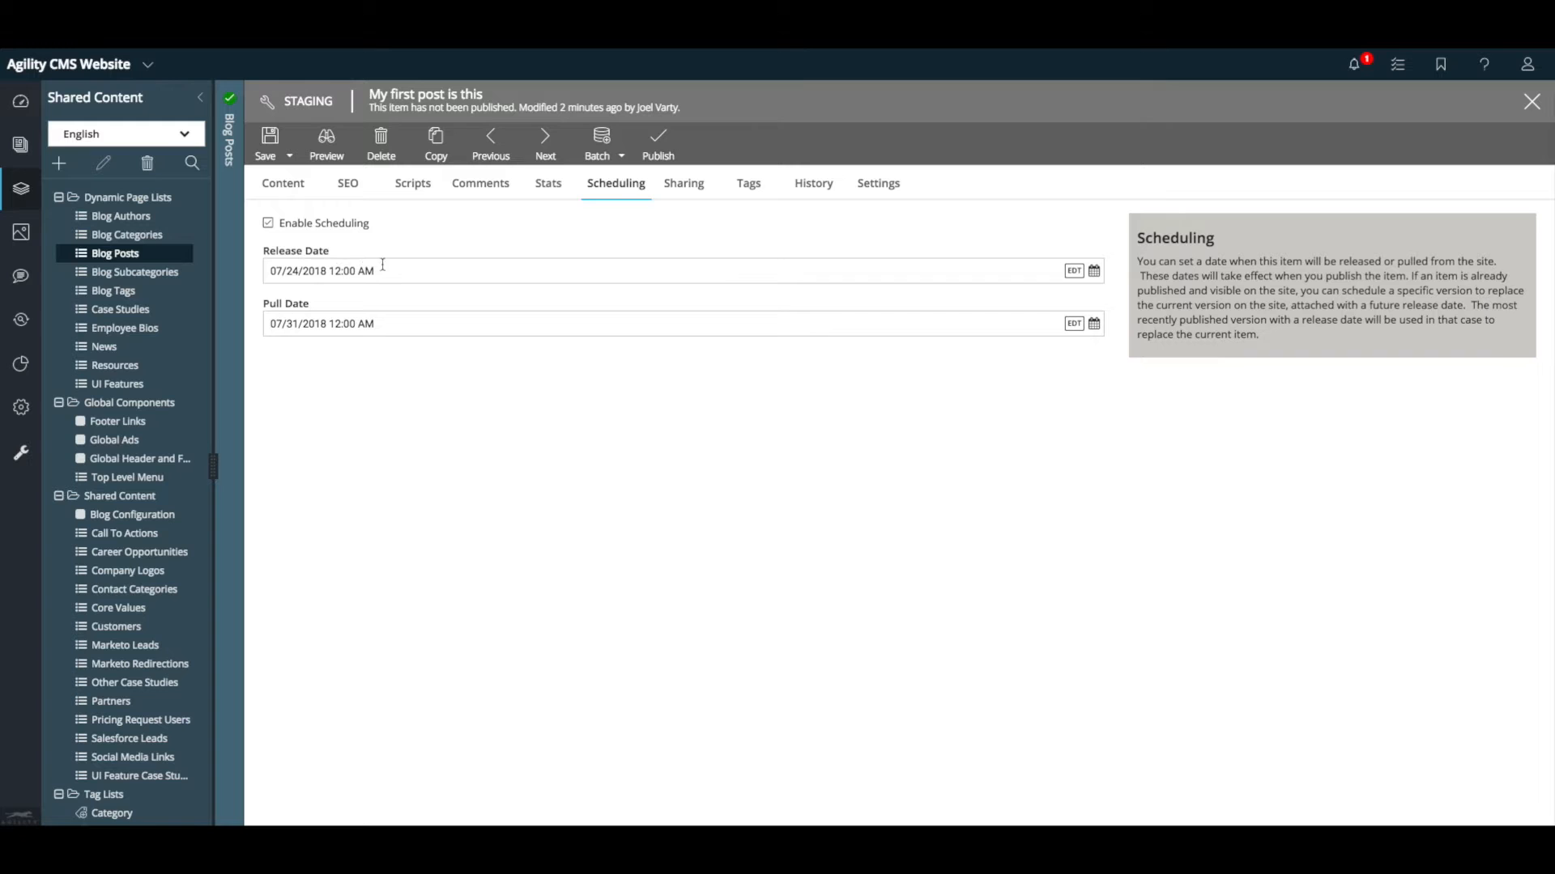
Step: Review the post's version history and its settings
{"action": "left_click", "coordinate": [822, 192]}
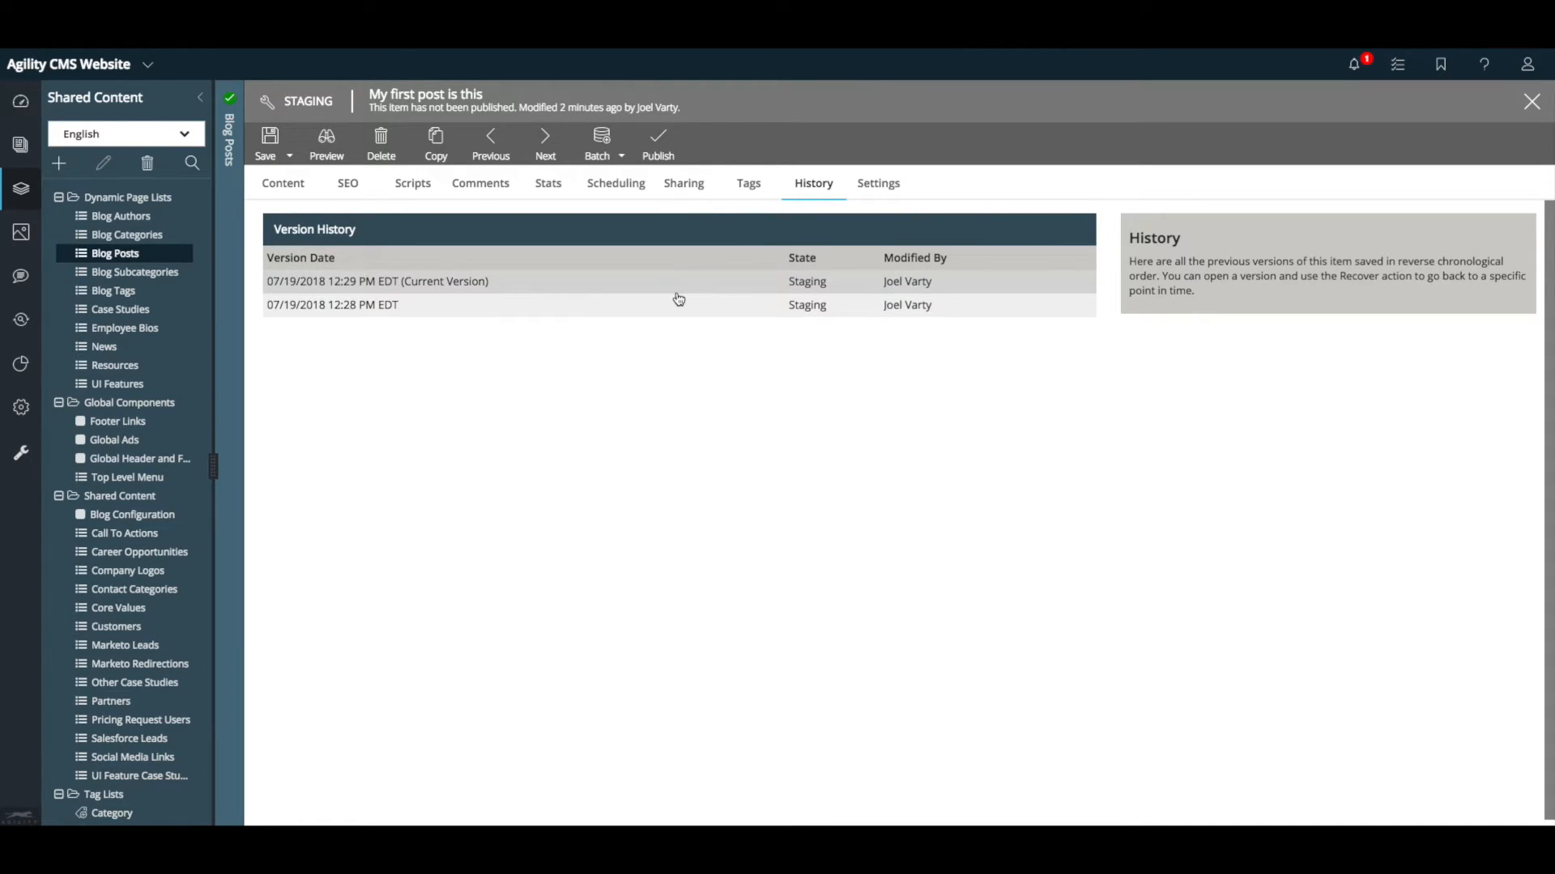
{"action": "left_click", "coordinate": [882, 190]}
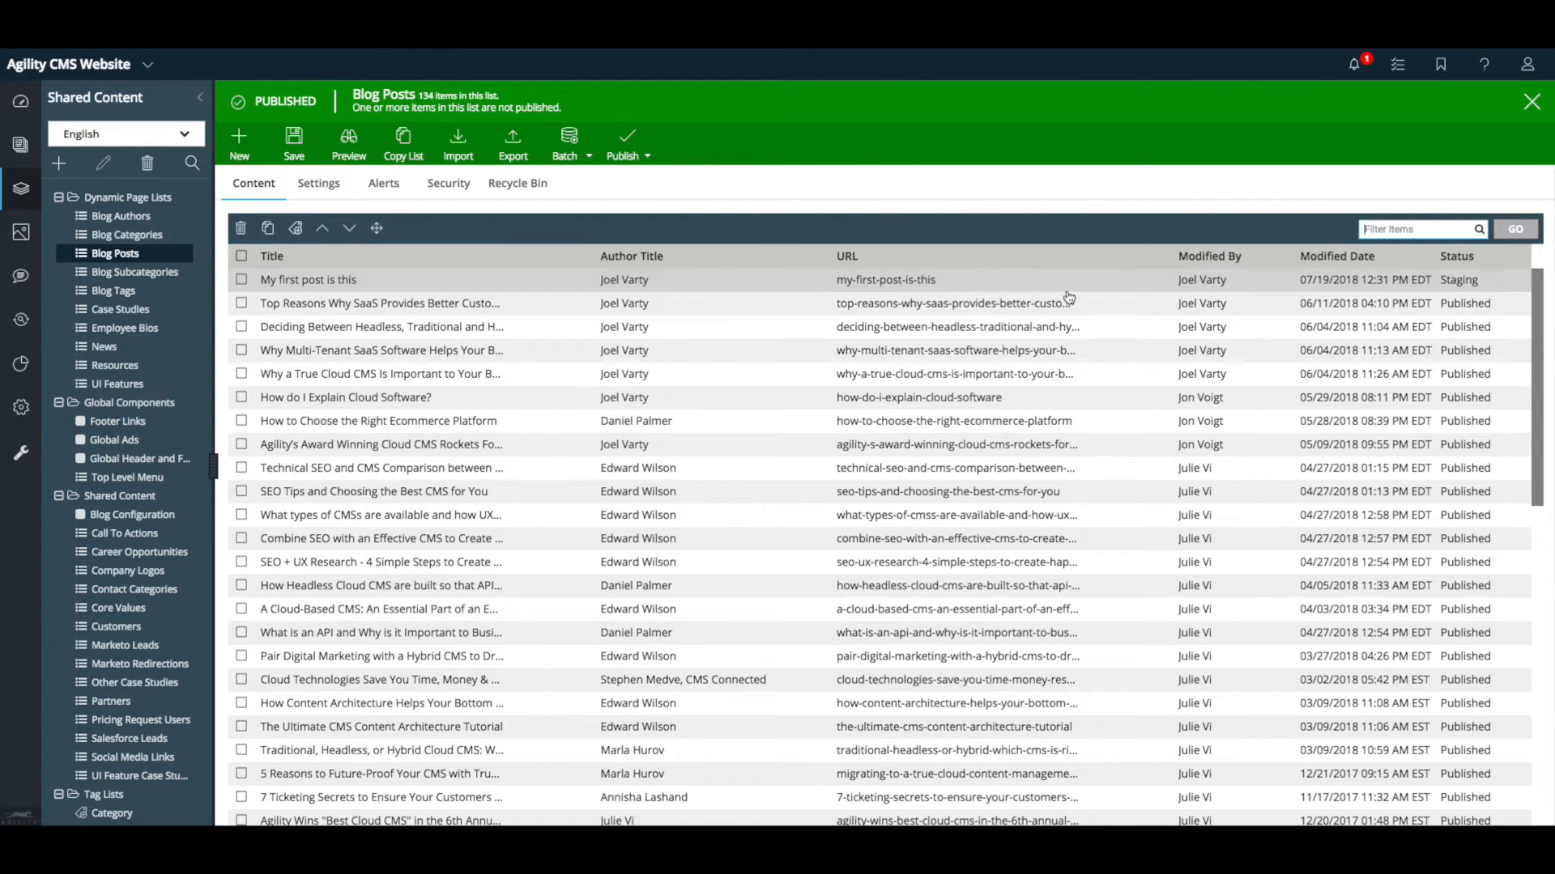
Step: Open the post "Top Reasons Why SaaS Provides Better Customer Service", remove the extra space before "Why" in the excerpt, and save it
{"action": "left_click", "coordinate": [386, 306]}
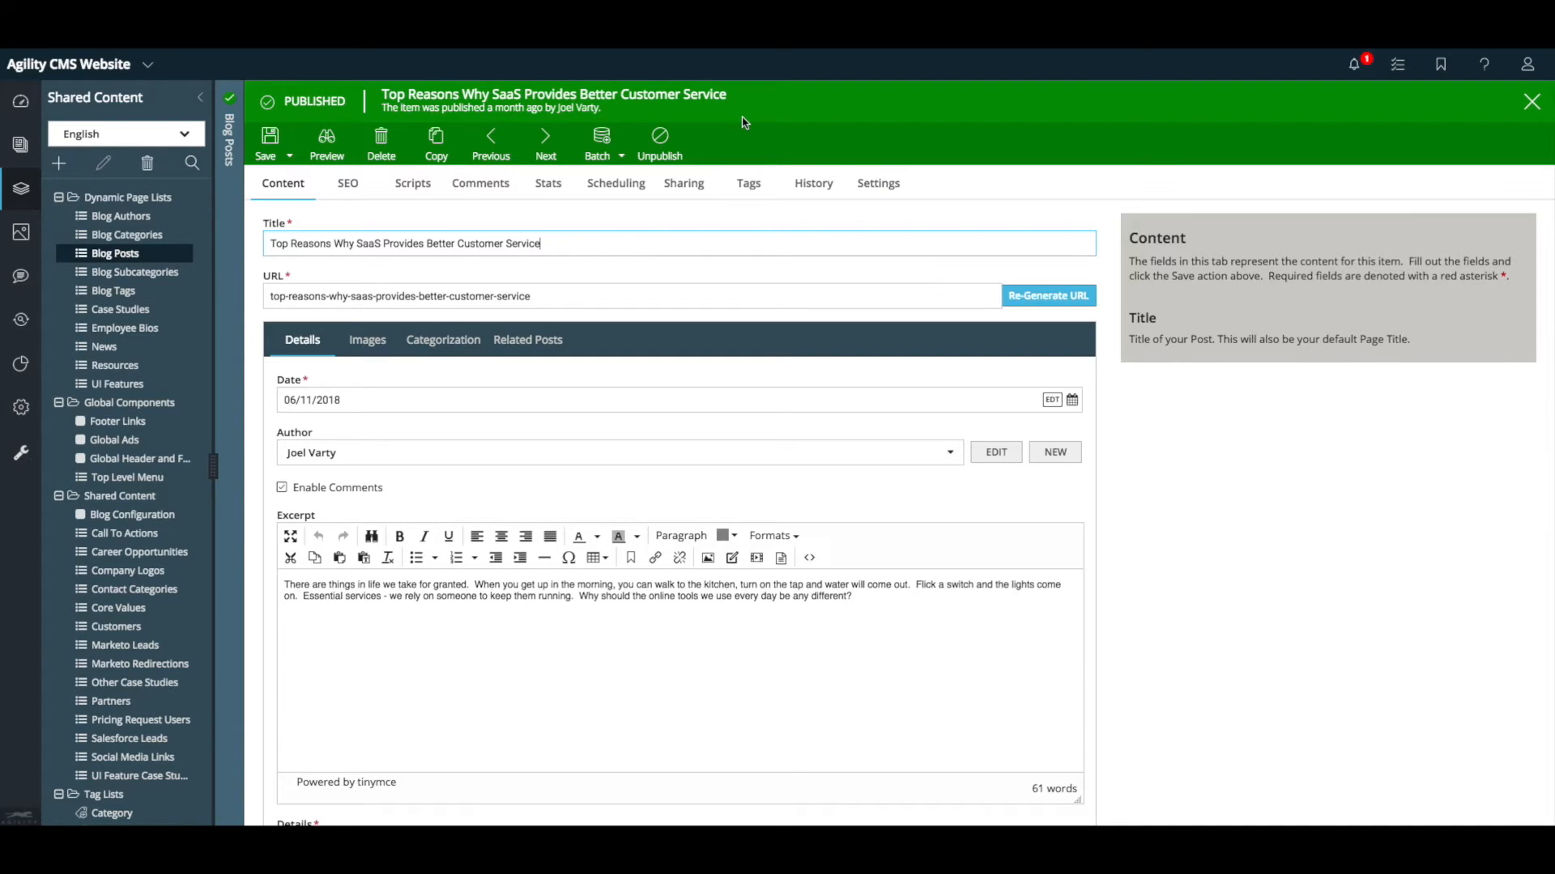
{"action": "left_click", "coordinate": [885, 603]}
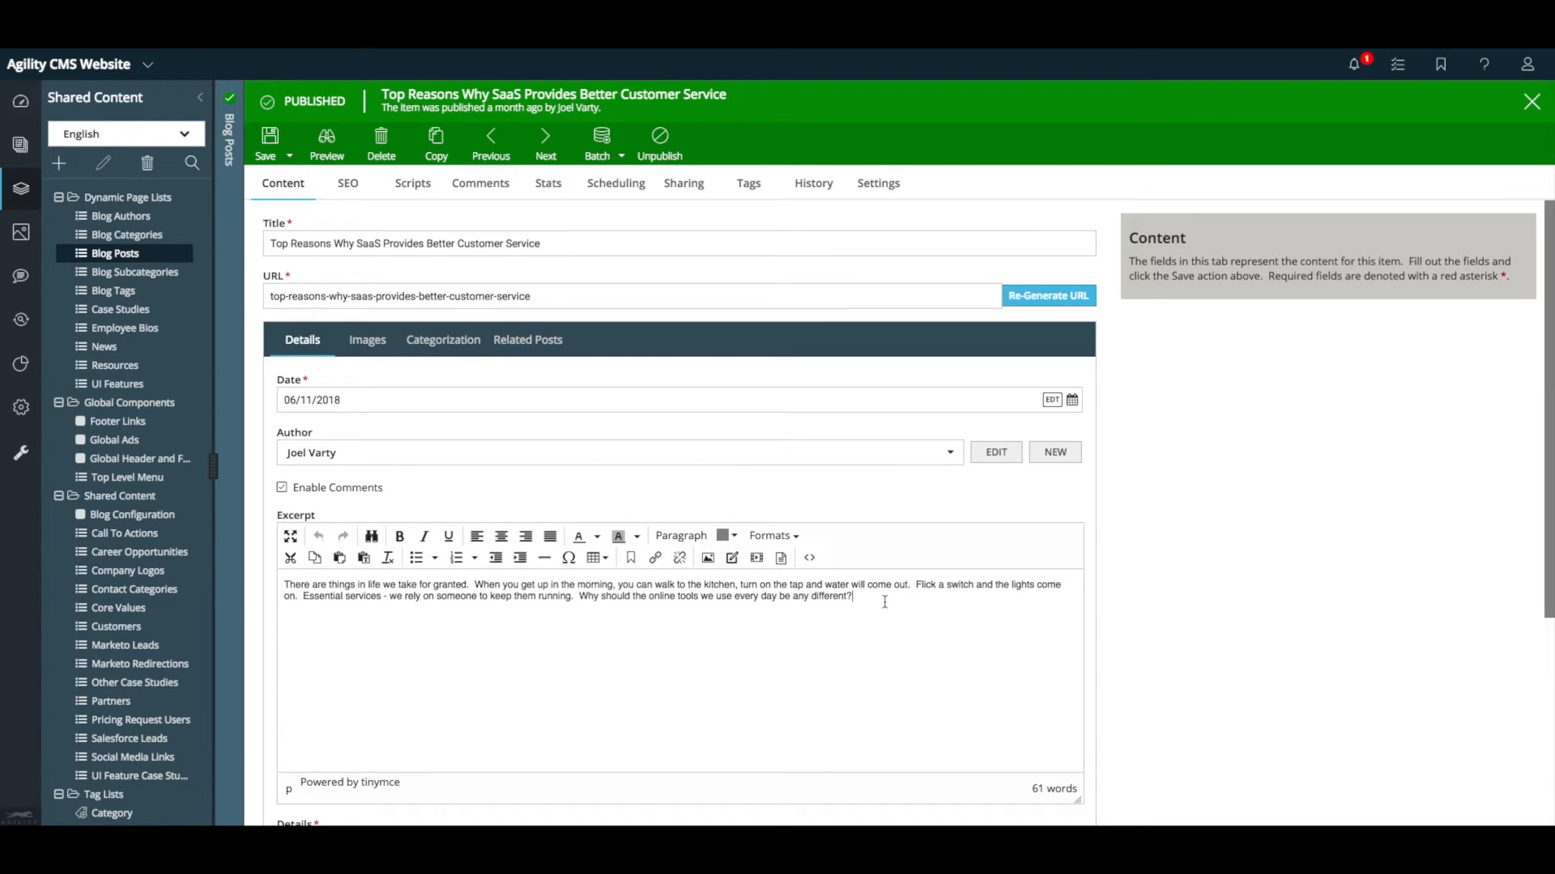
{"action": "left_click", "coordinate": [580, 597]}
{"action": "key", "text": "BackSpace"}
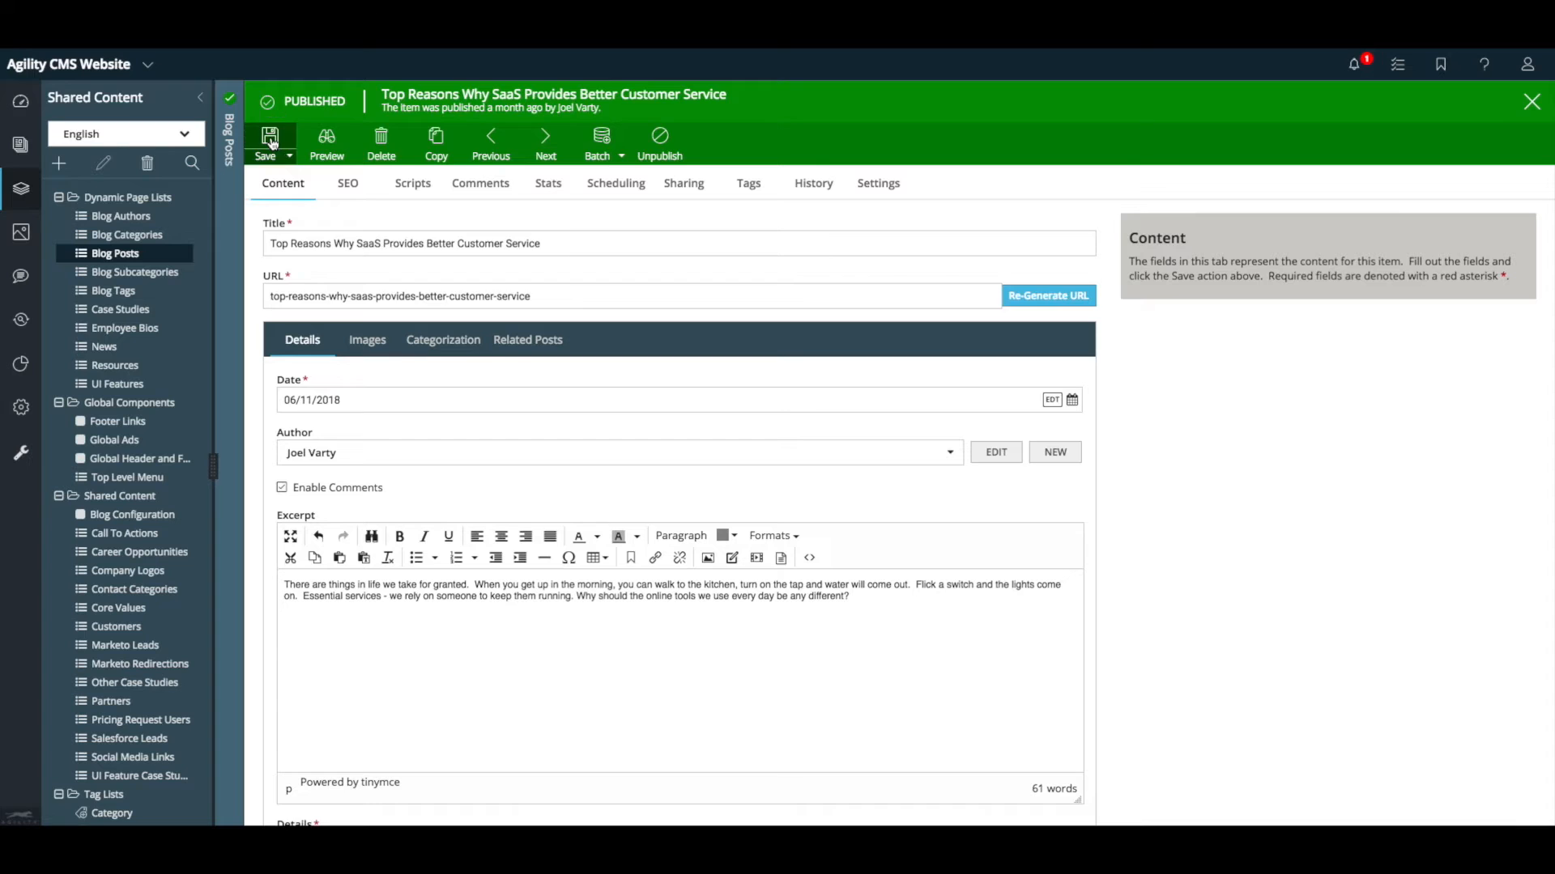
{"action": "left_click", "coordinate": [270, 140]}
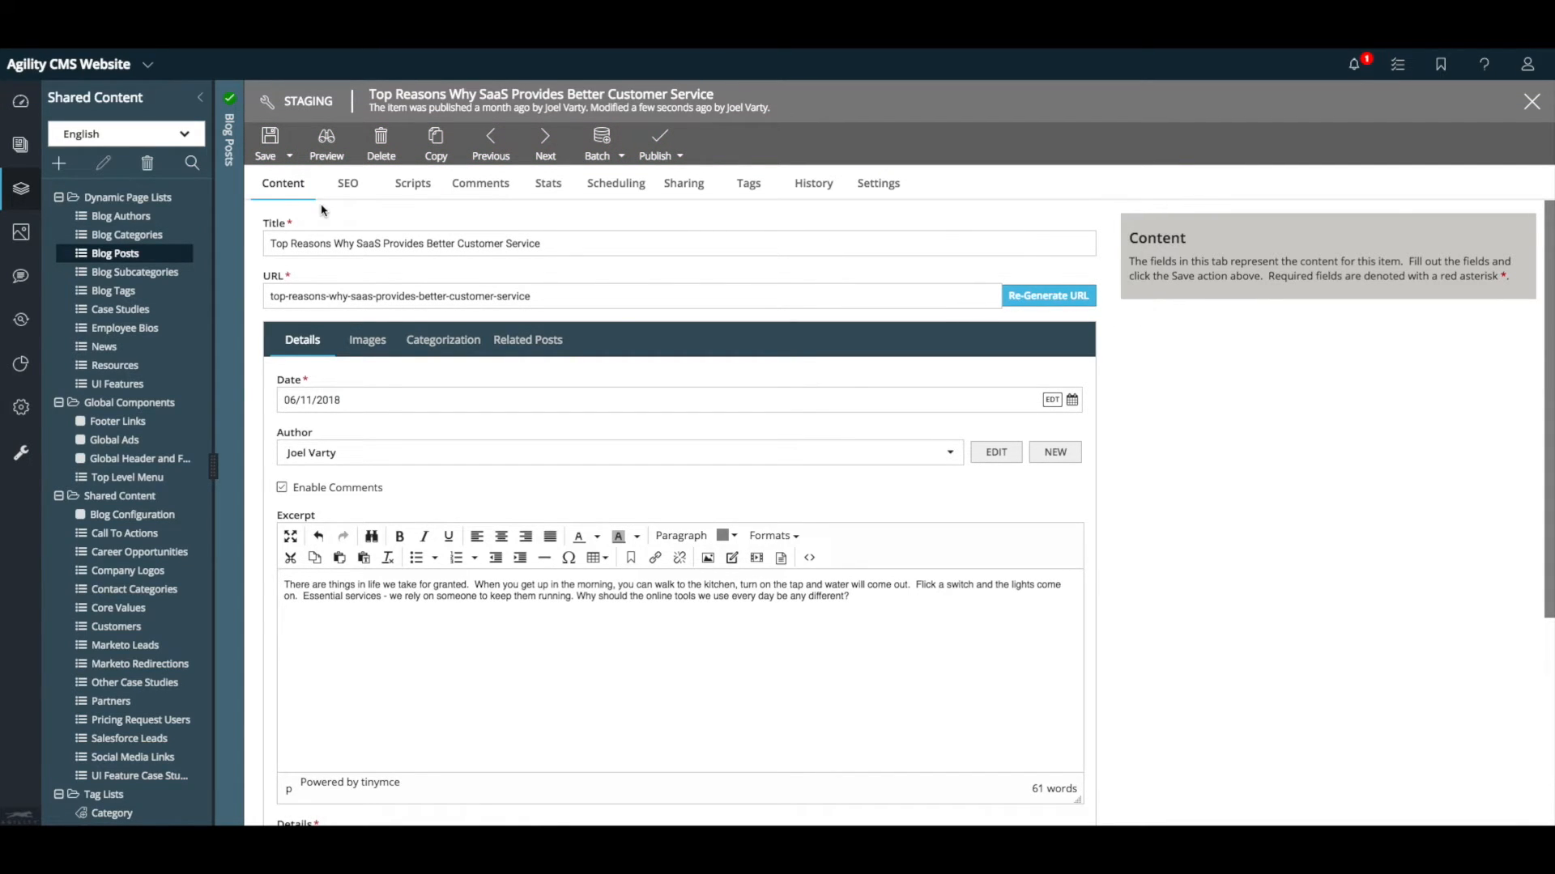
Step: Examine the line under the post's title showing when it was published and last modified
{"action": "left_click_drag", "start_coordinate": [368, 108], "coordinate": [781, 114]}
{"action": "left_click", "coordinate": [596, 107]}
{"action": "left_click", "coordinate": [783, 117]}
Step: Add an exclamation mark to the "Essential Services" heading in the post's details
{"action": "left_click", "coordinate": [599, 623]}
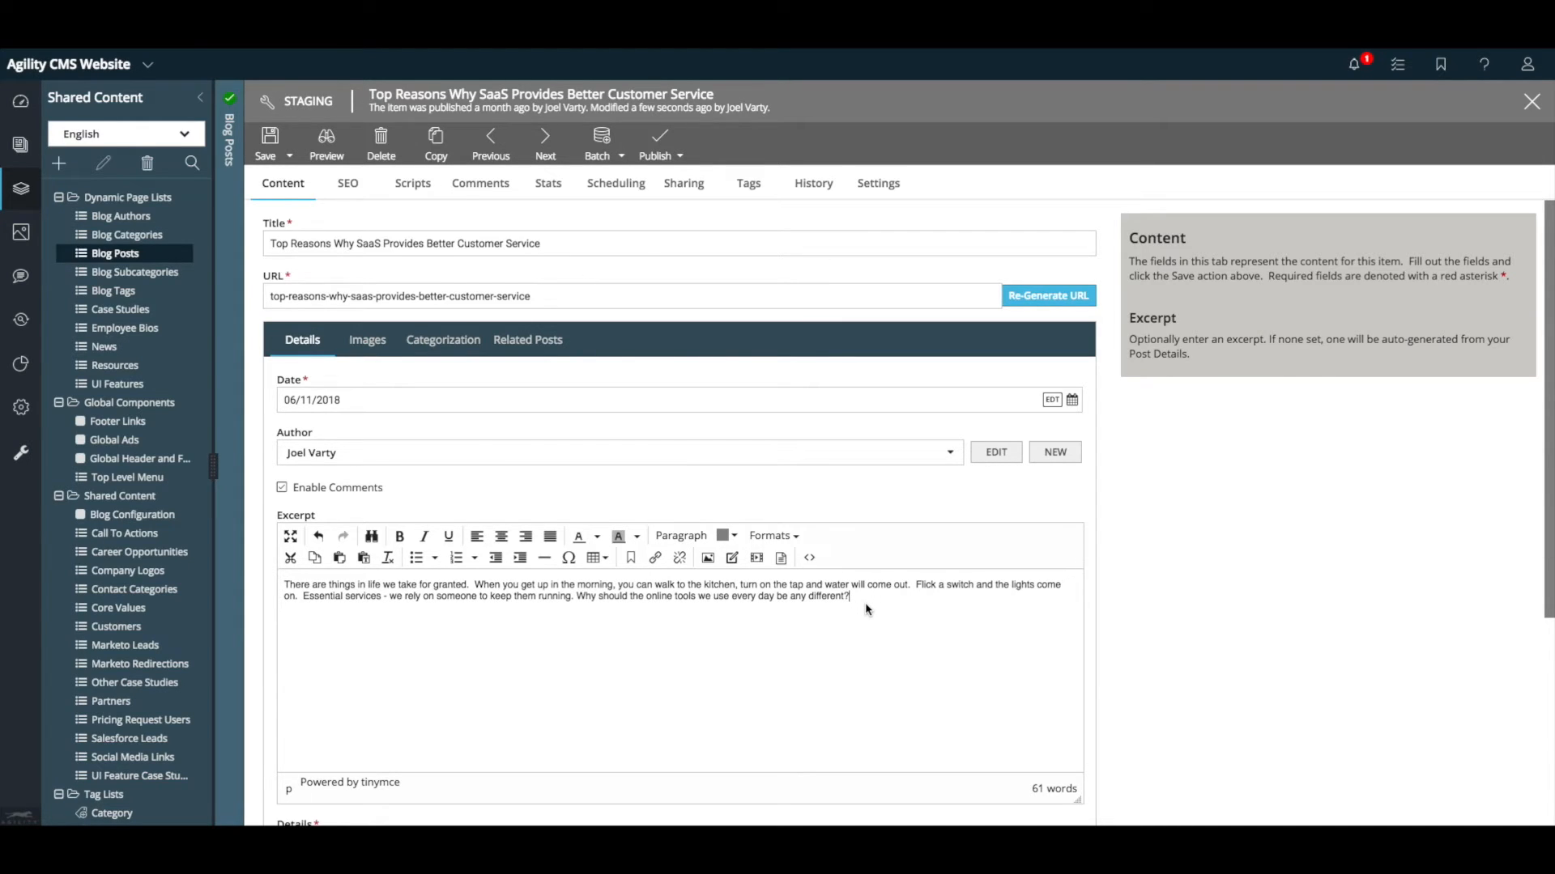
{"action": "scroll", "coordinate": [572, 516], "scroll_direction": "down", "scroll_amount": 2}
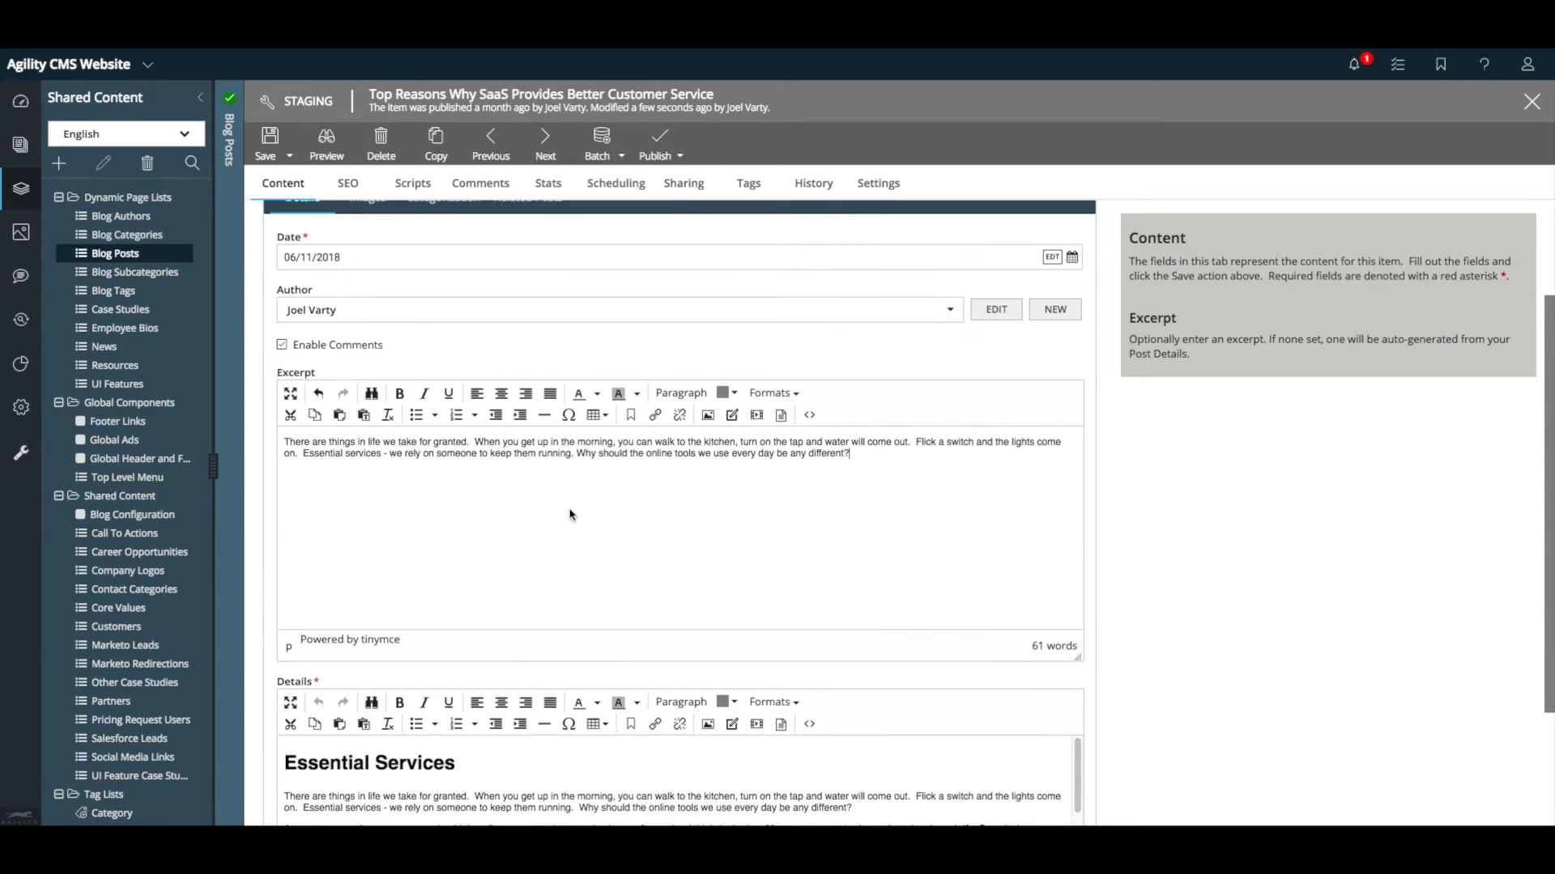
{"action": "left_click", "coordinate": [463, 684]}
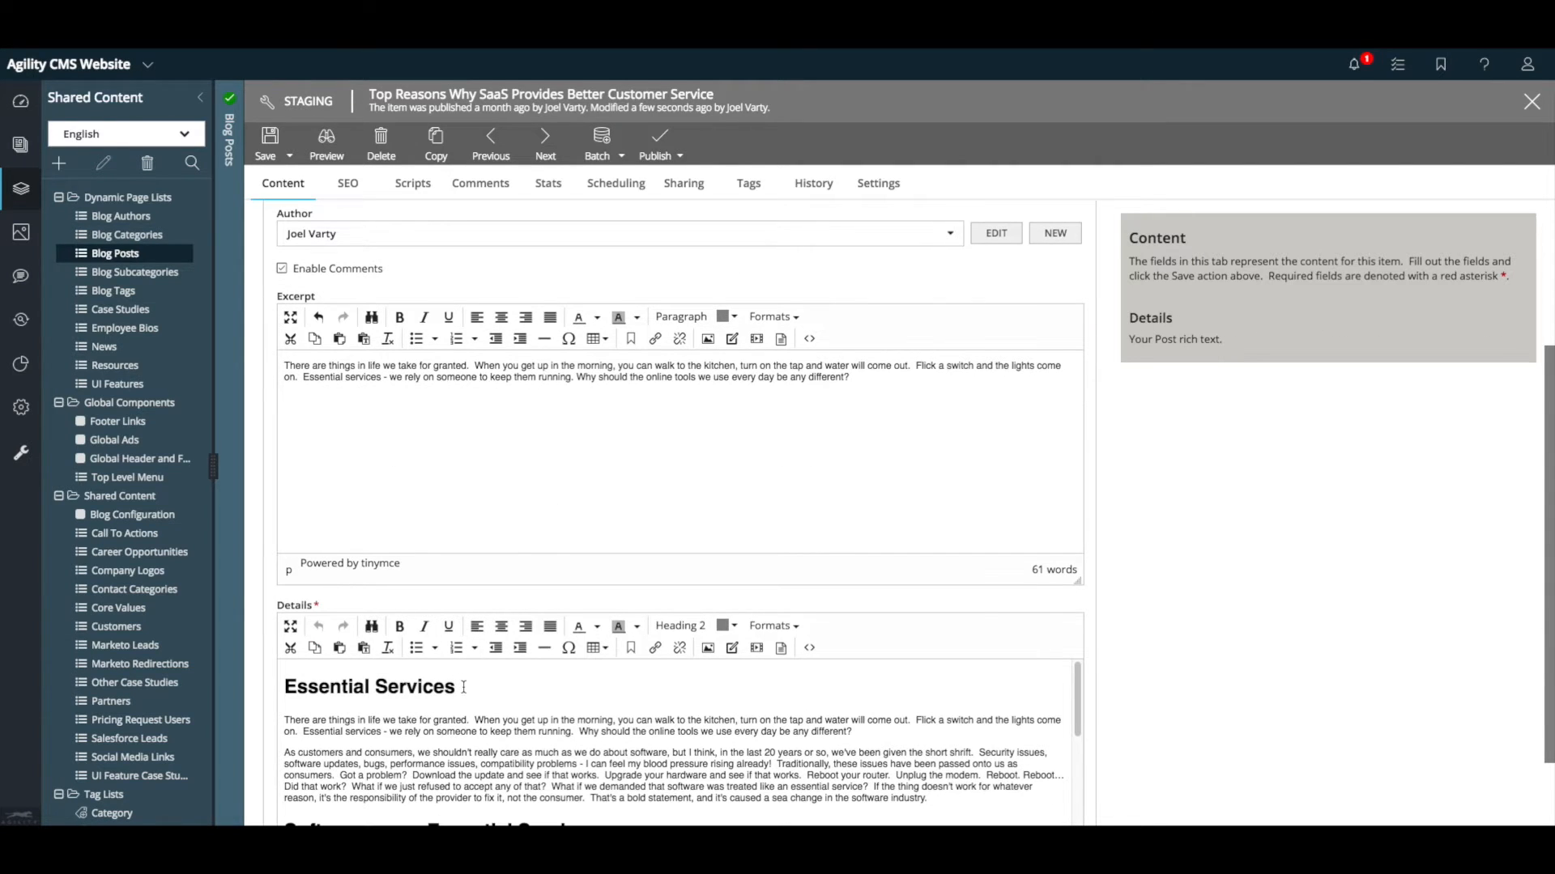
{"action": "type", "text": "!"}
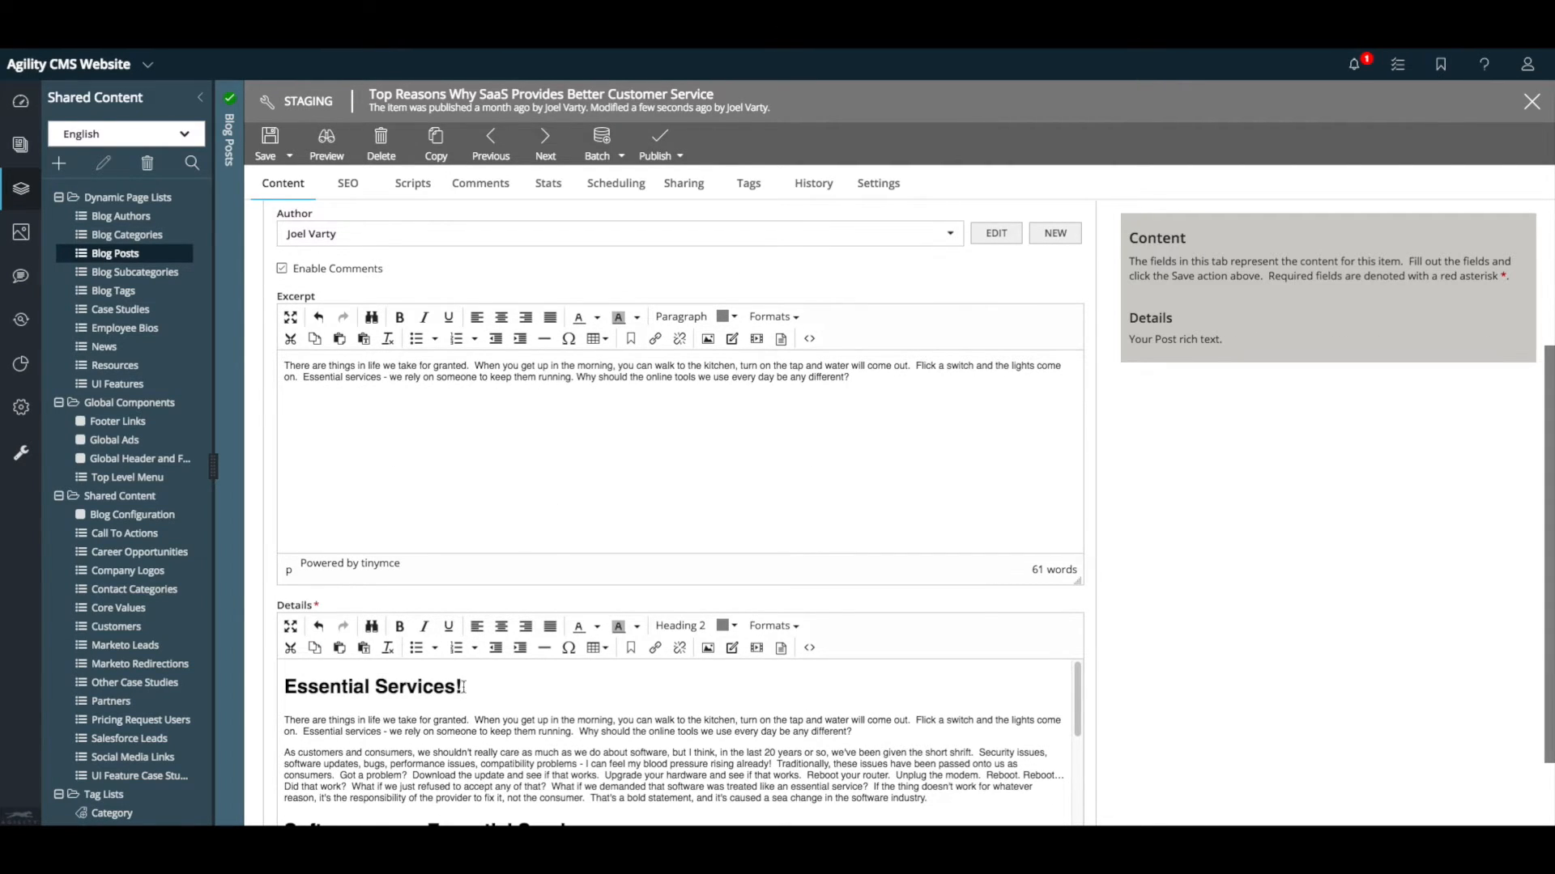
Step: Preview the staging version of the post on the website, check the edited heading, and exit the preview session
{"action": "left_click", "coordinate": [328, 146]}
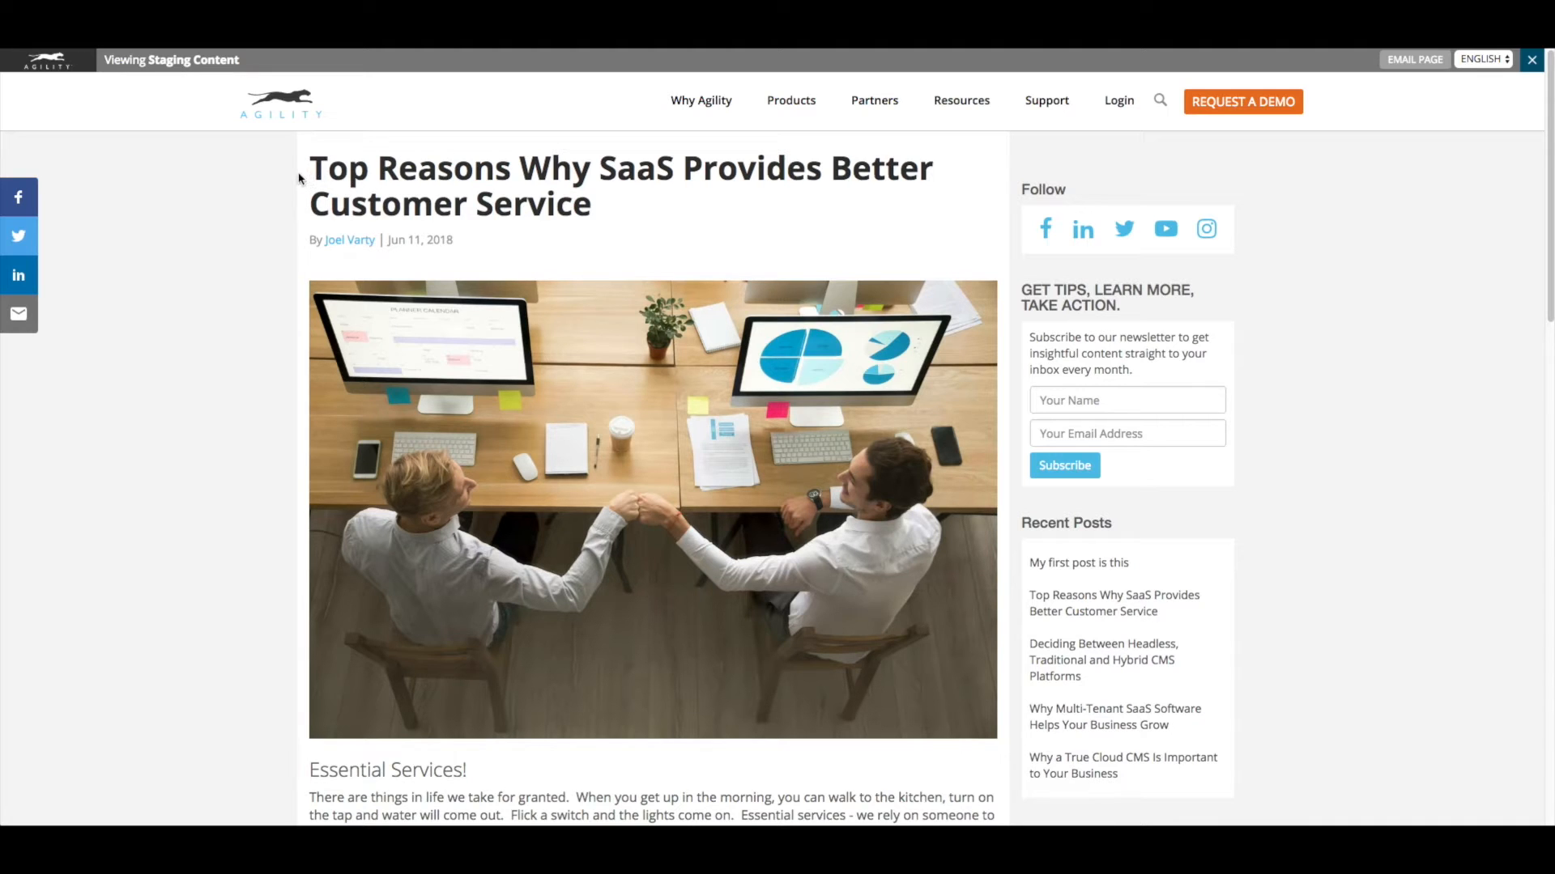
{"action": "scroll", "coordinate": [300, 178], "scroll_direction": "down", "scroll_amount": 2}
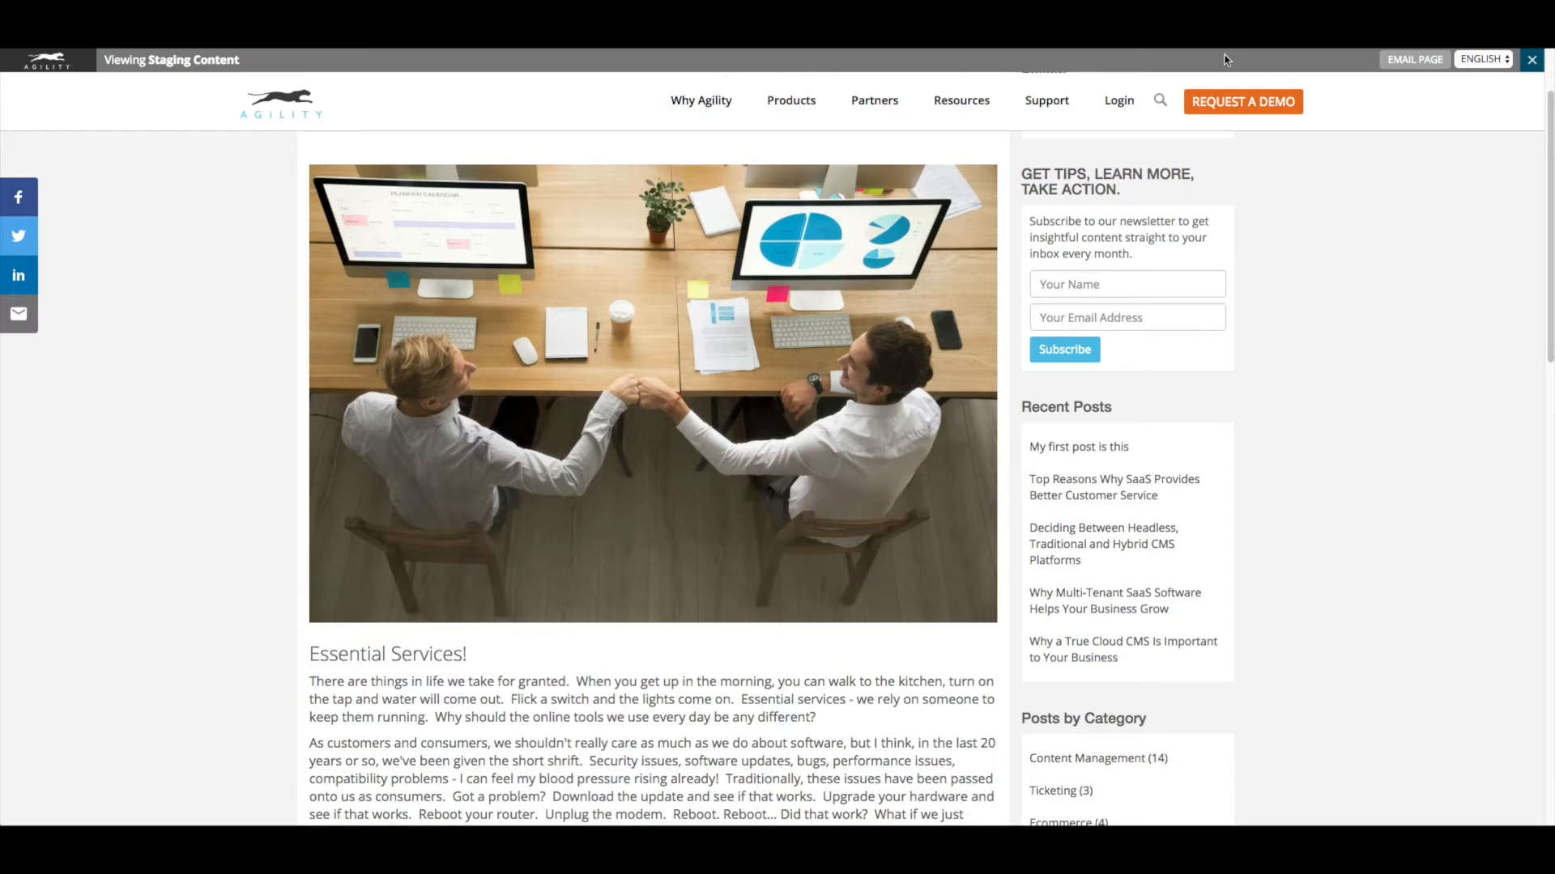
{"action": "left_click", "coordinate": [1532, 59]}
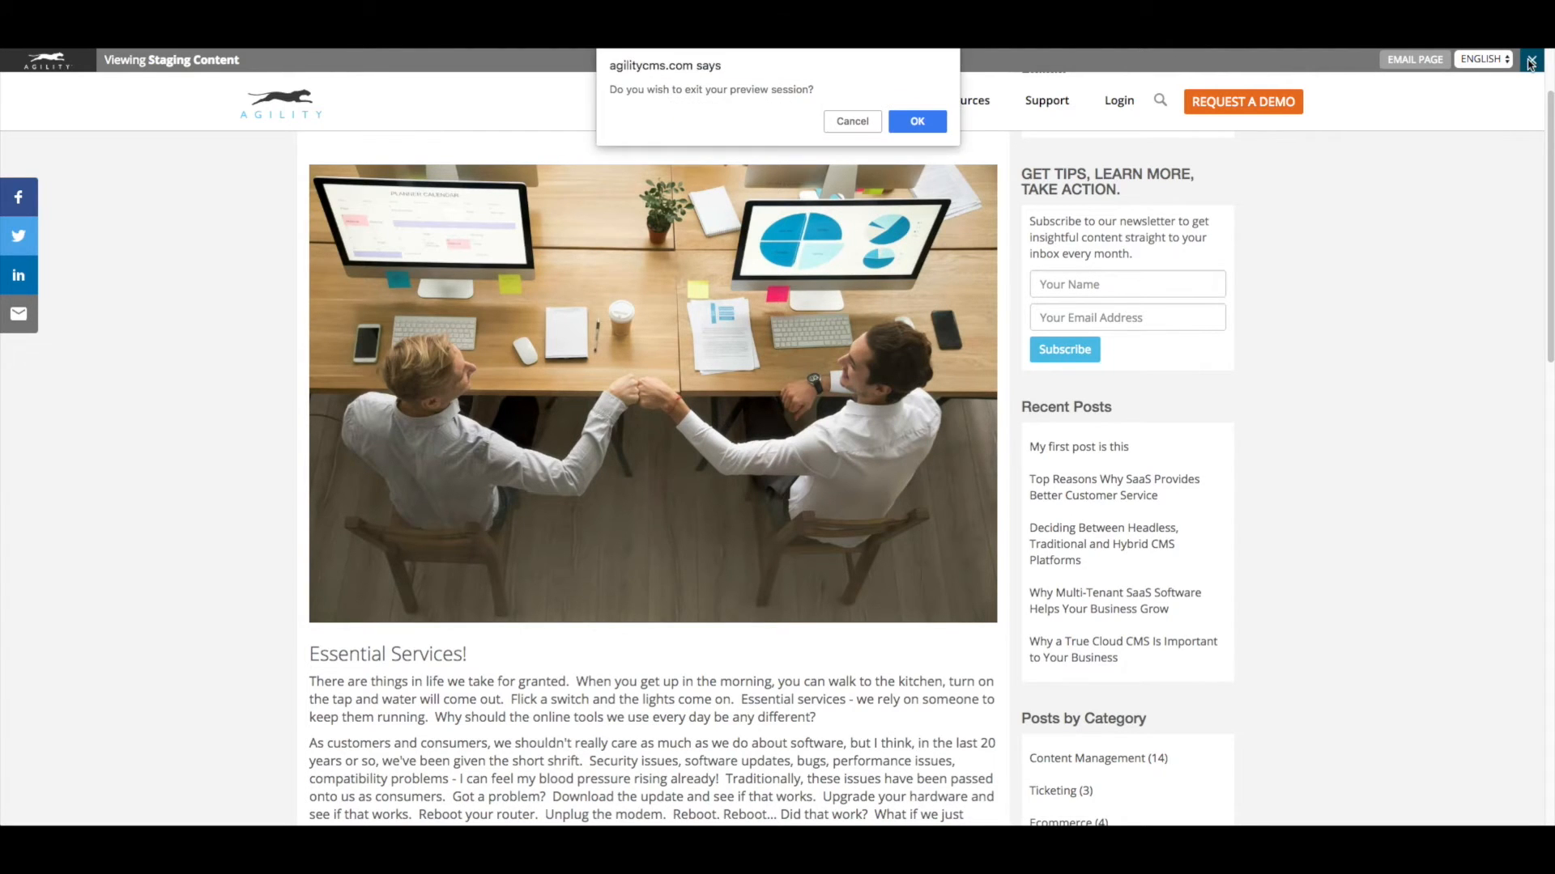
{"action": "left_click", "coordinate": [924, 123]}
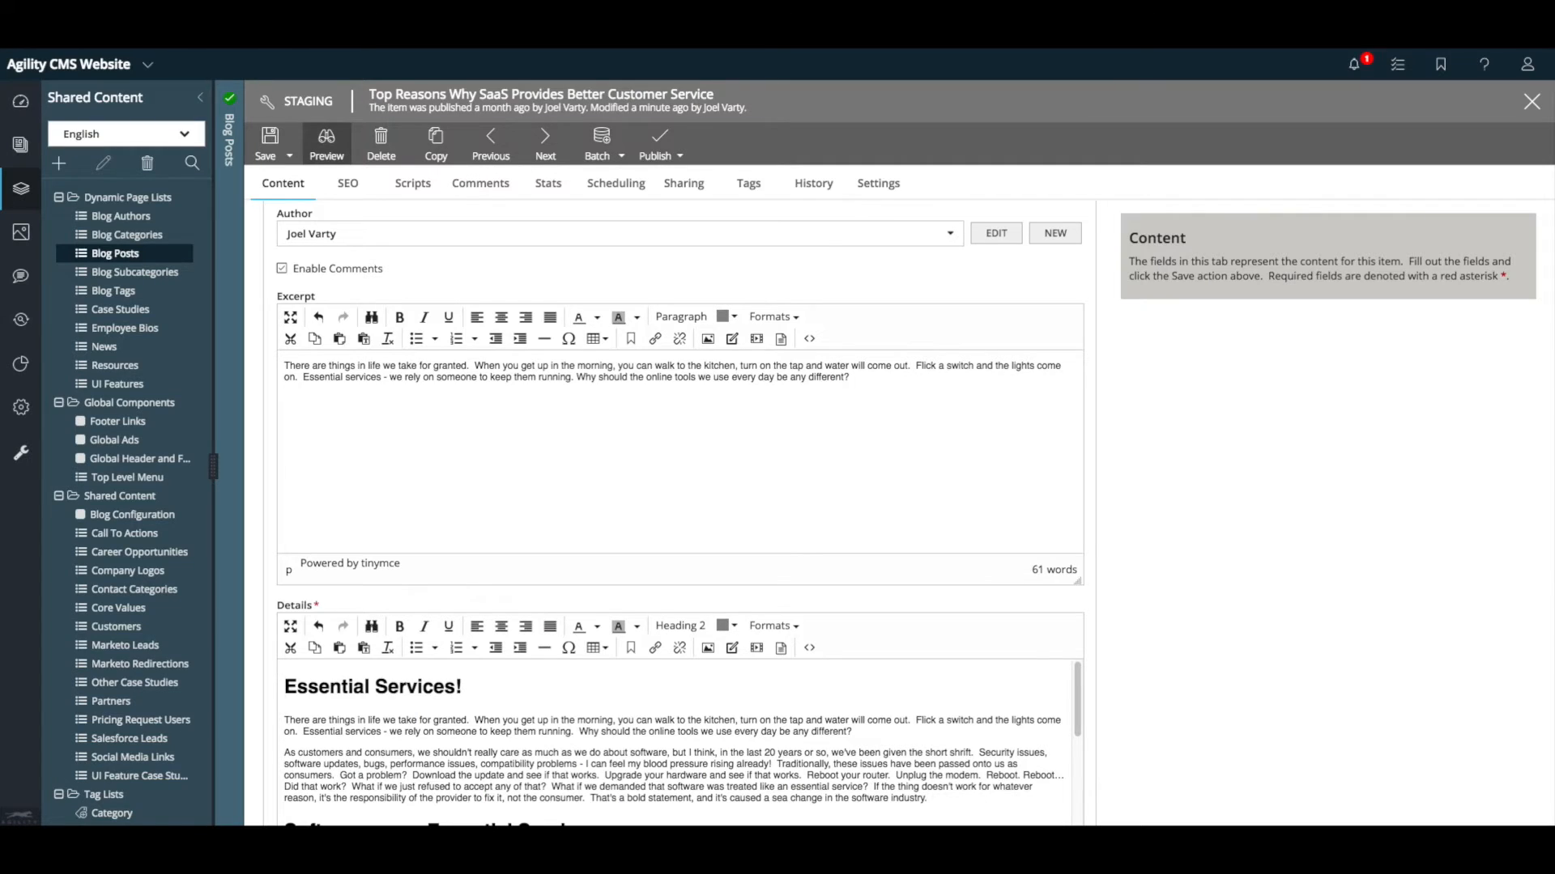
Step: Inspect the published version from 06/11/2018 04:10 PM in the post's version history, and leave it without recovering it
{"action": "left_click", "coordinate": [478, 674]}
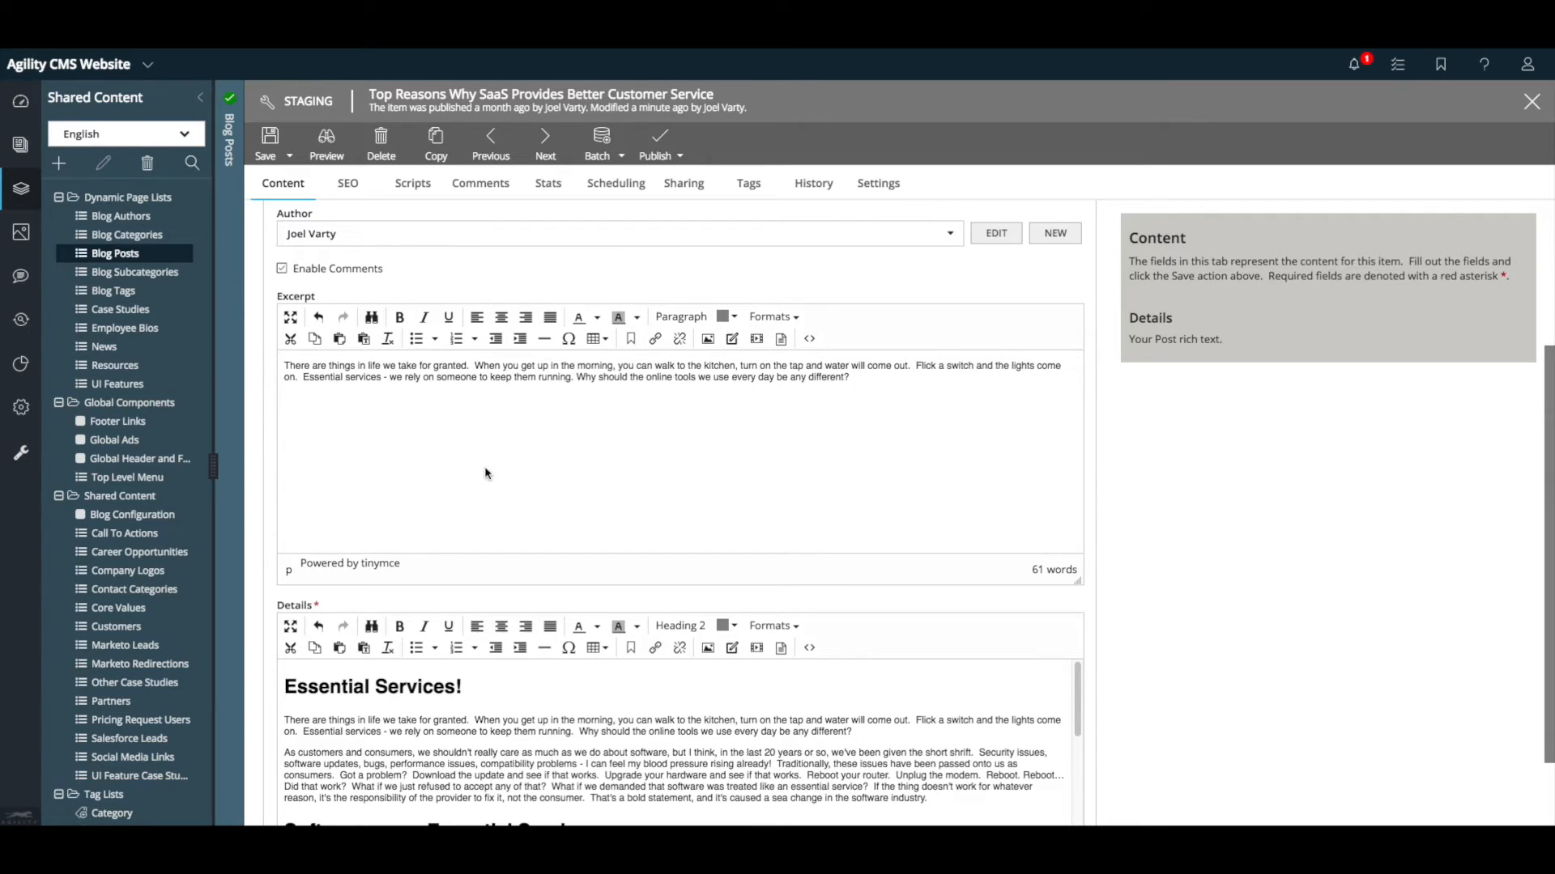
{"action": "left_click", "coordinate": [809, 188]}
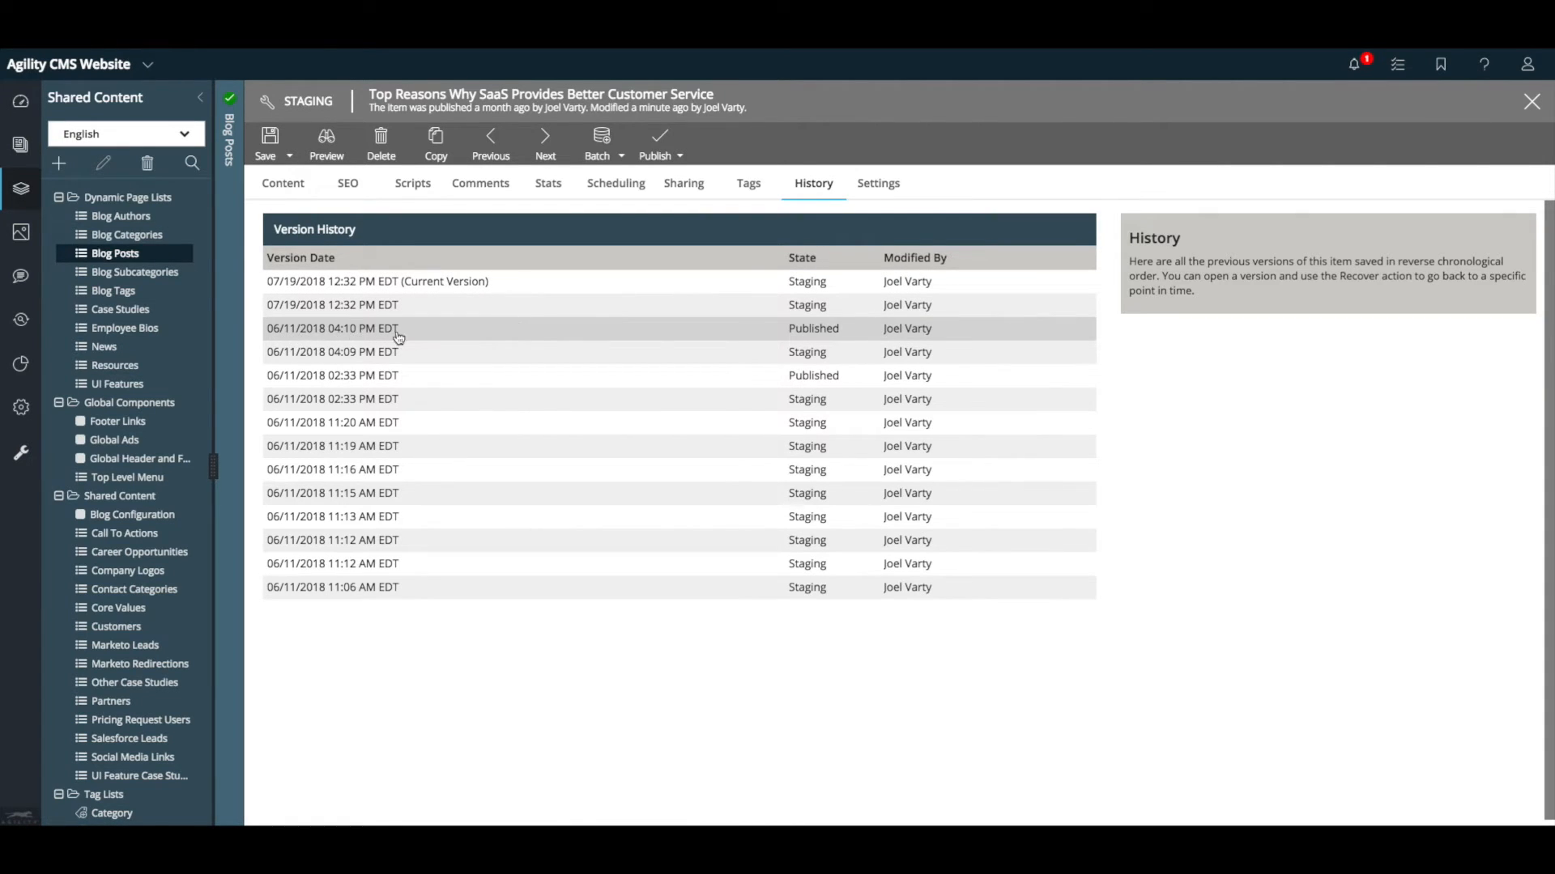
{"action": "left_click", "coordinate": [436, 336]}
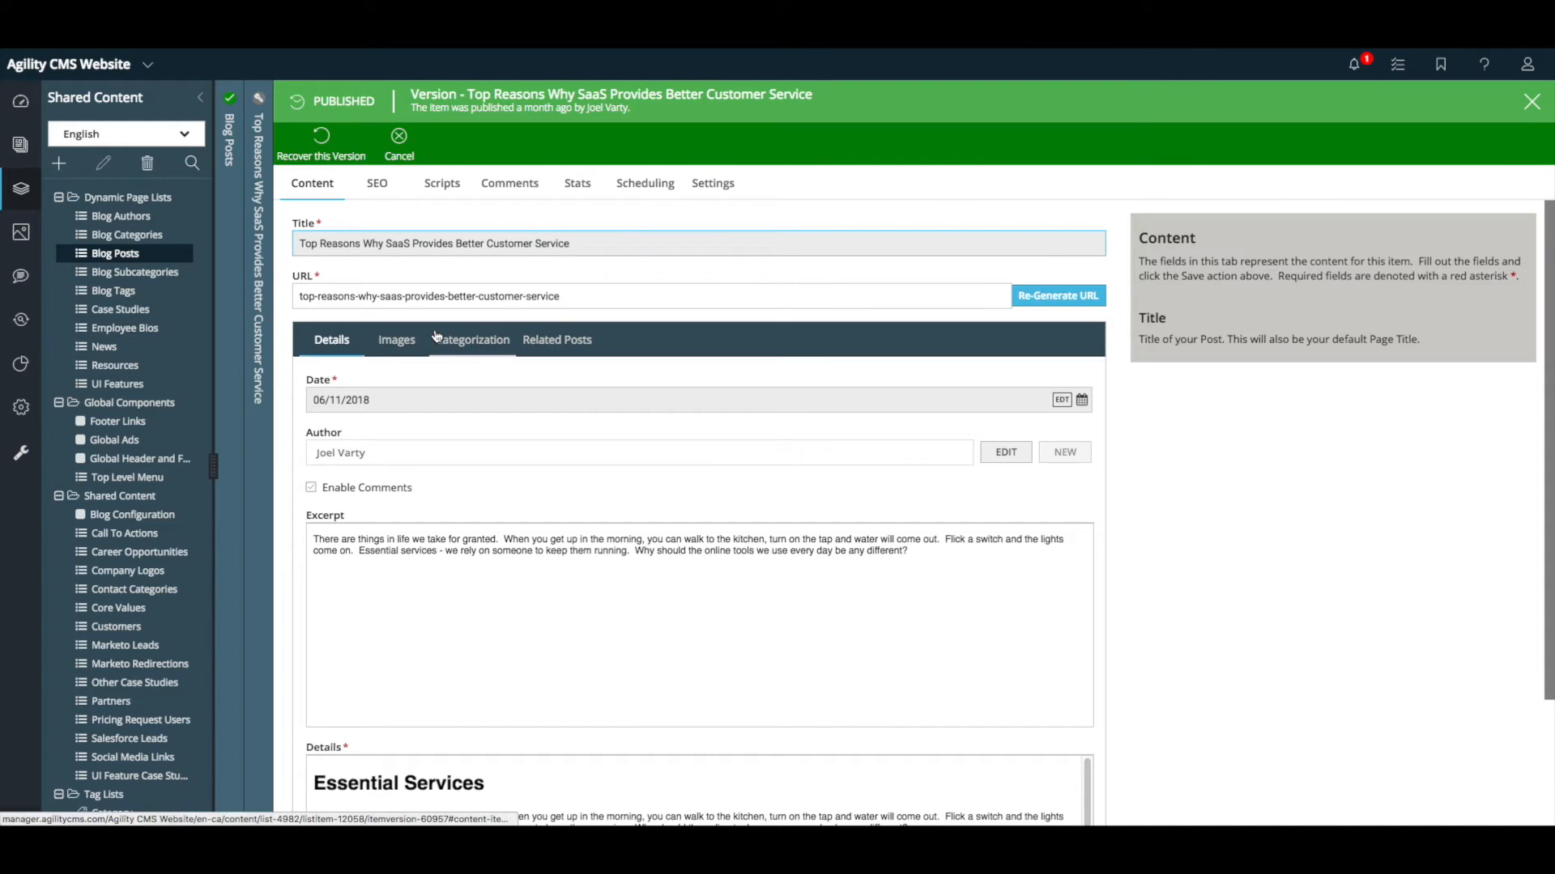
{"action": "scroll", "coordinate": [482, 496], "scroll_direction": "down", "scroll_amount": 2}
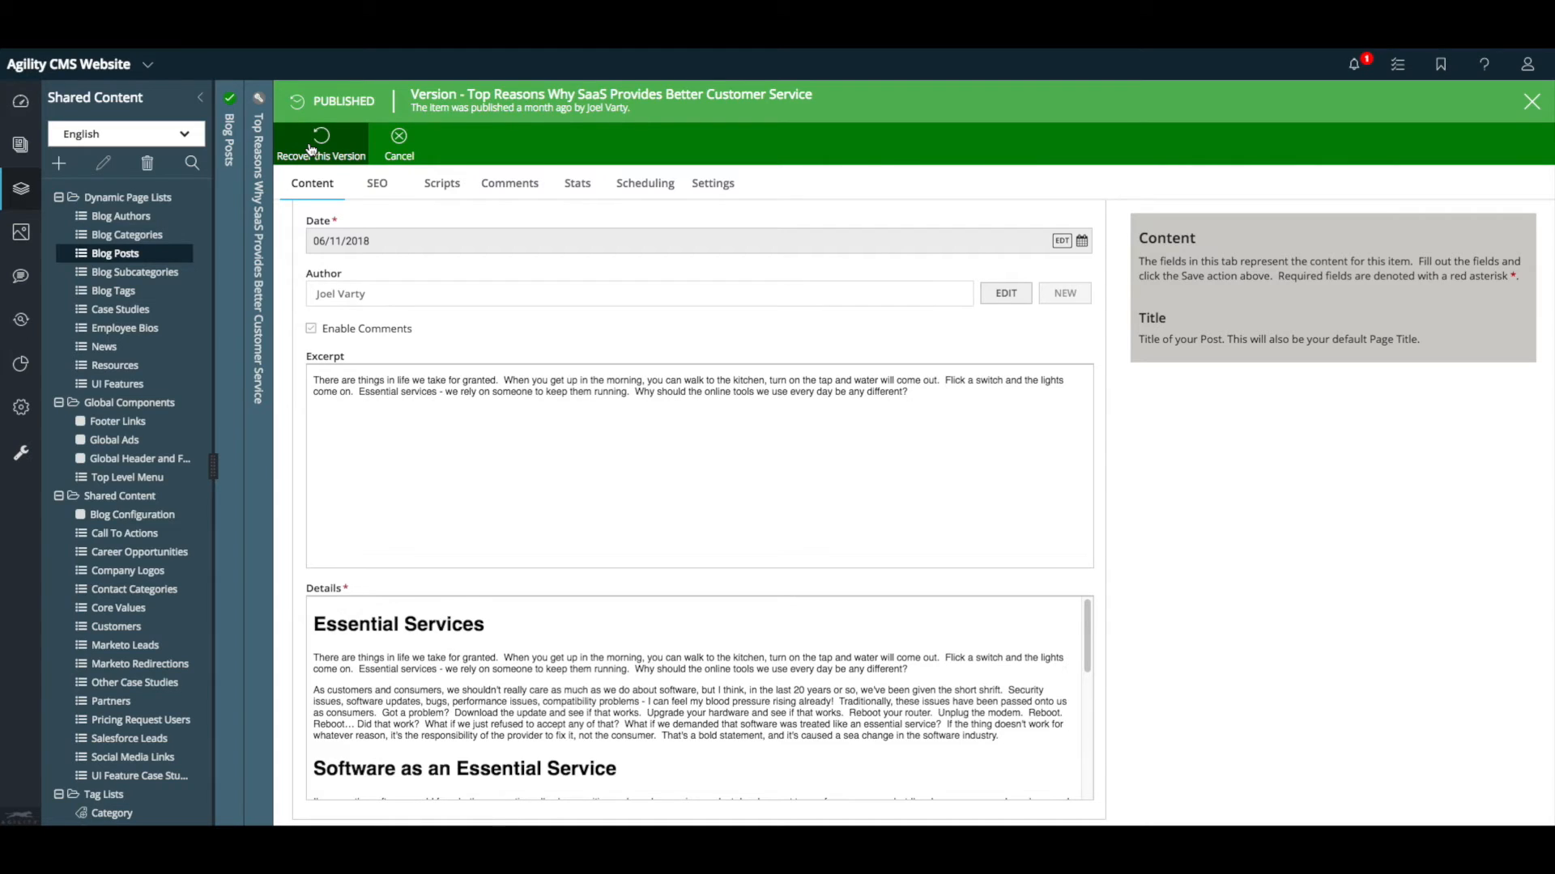
{"action": "left_click", "coordinate": [399, 144]}
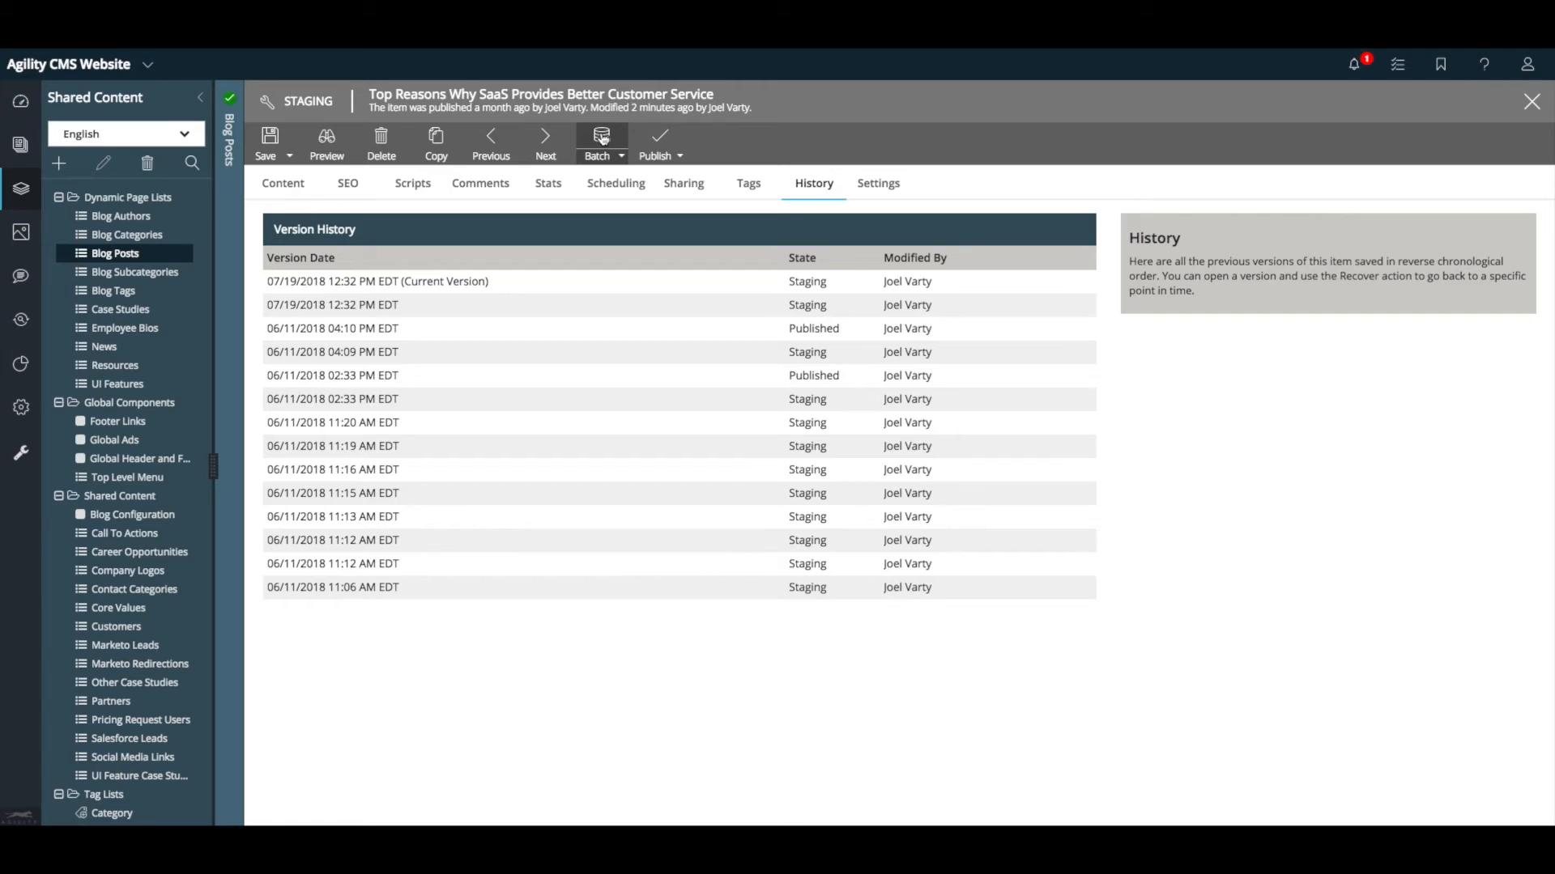
Step: Check the post's publishing options without applying any, and return to its content fields
{"action": "left_click", "coordinate": [667, 161]}
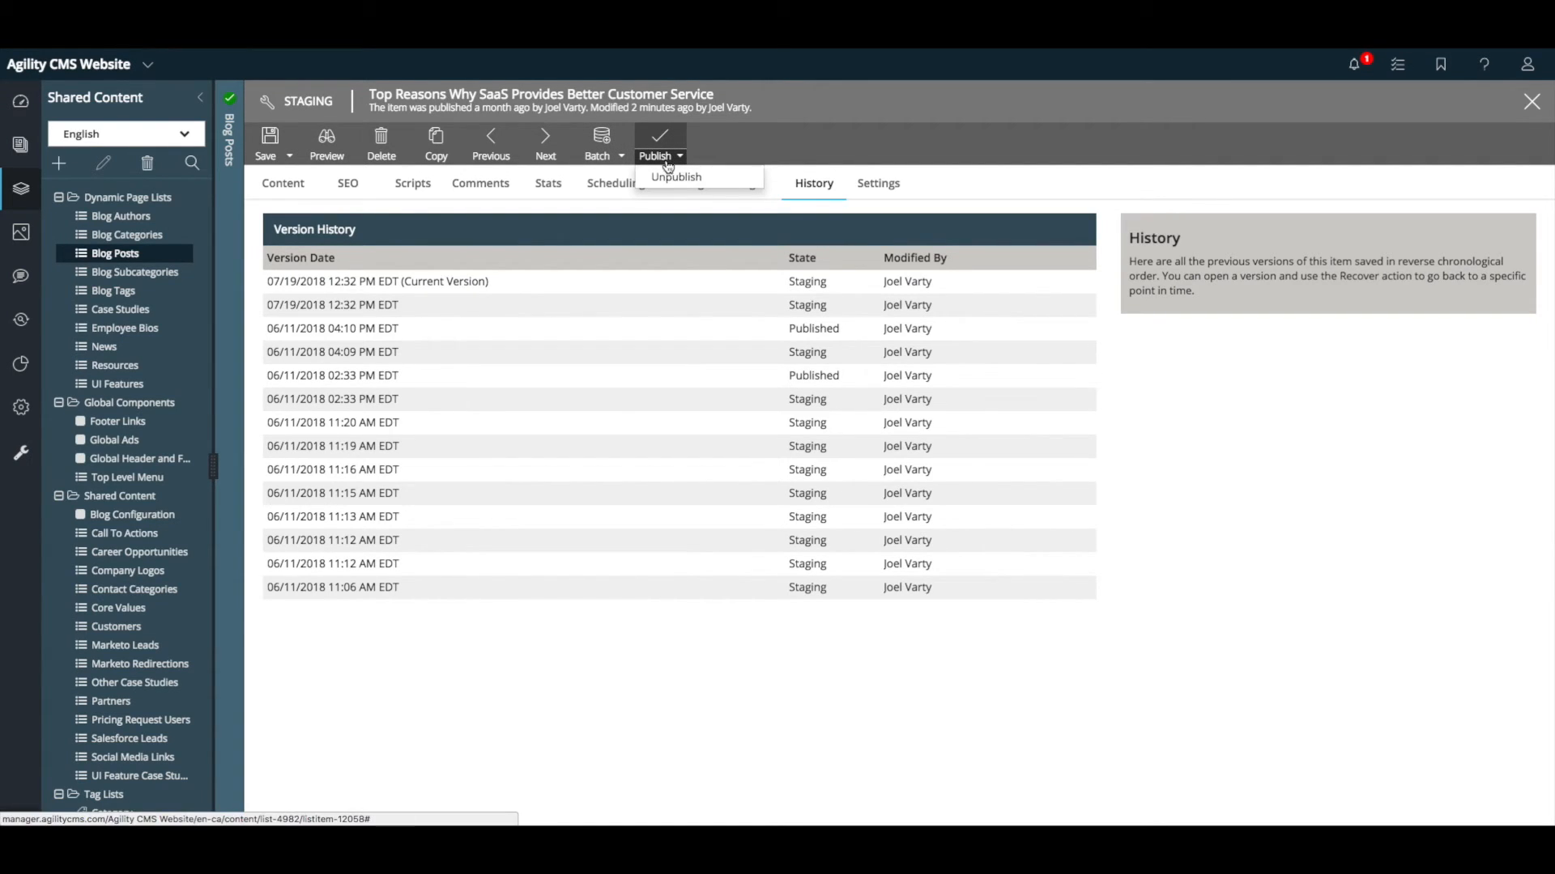
{"action": "left_click", "coordinate": [711, 148]}
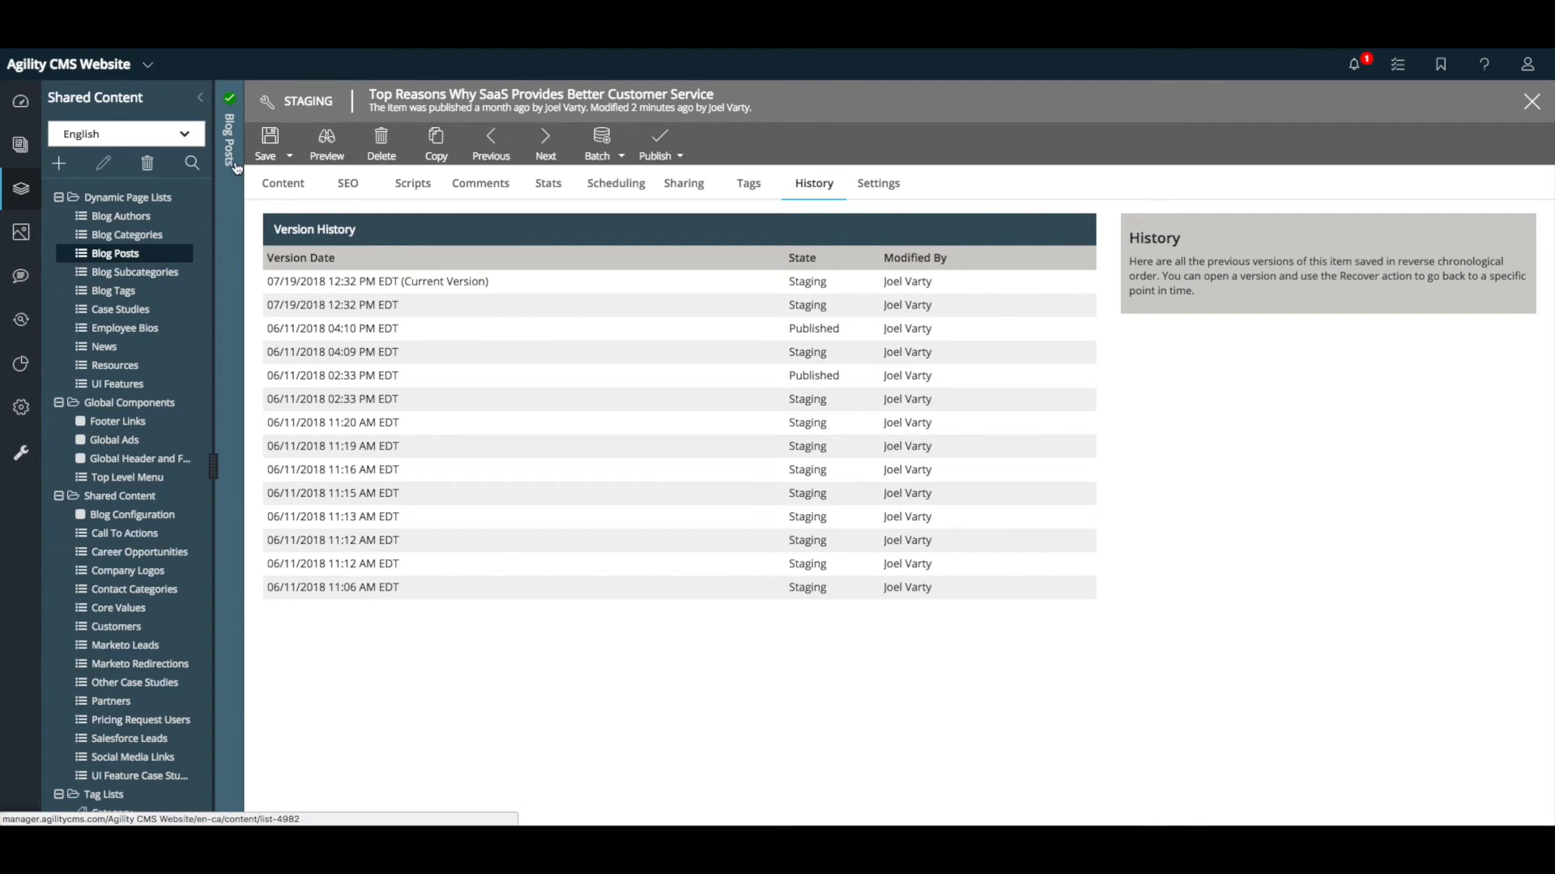
{"action": "left_click", "coordinate": [275, 188]}
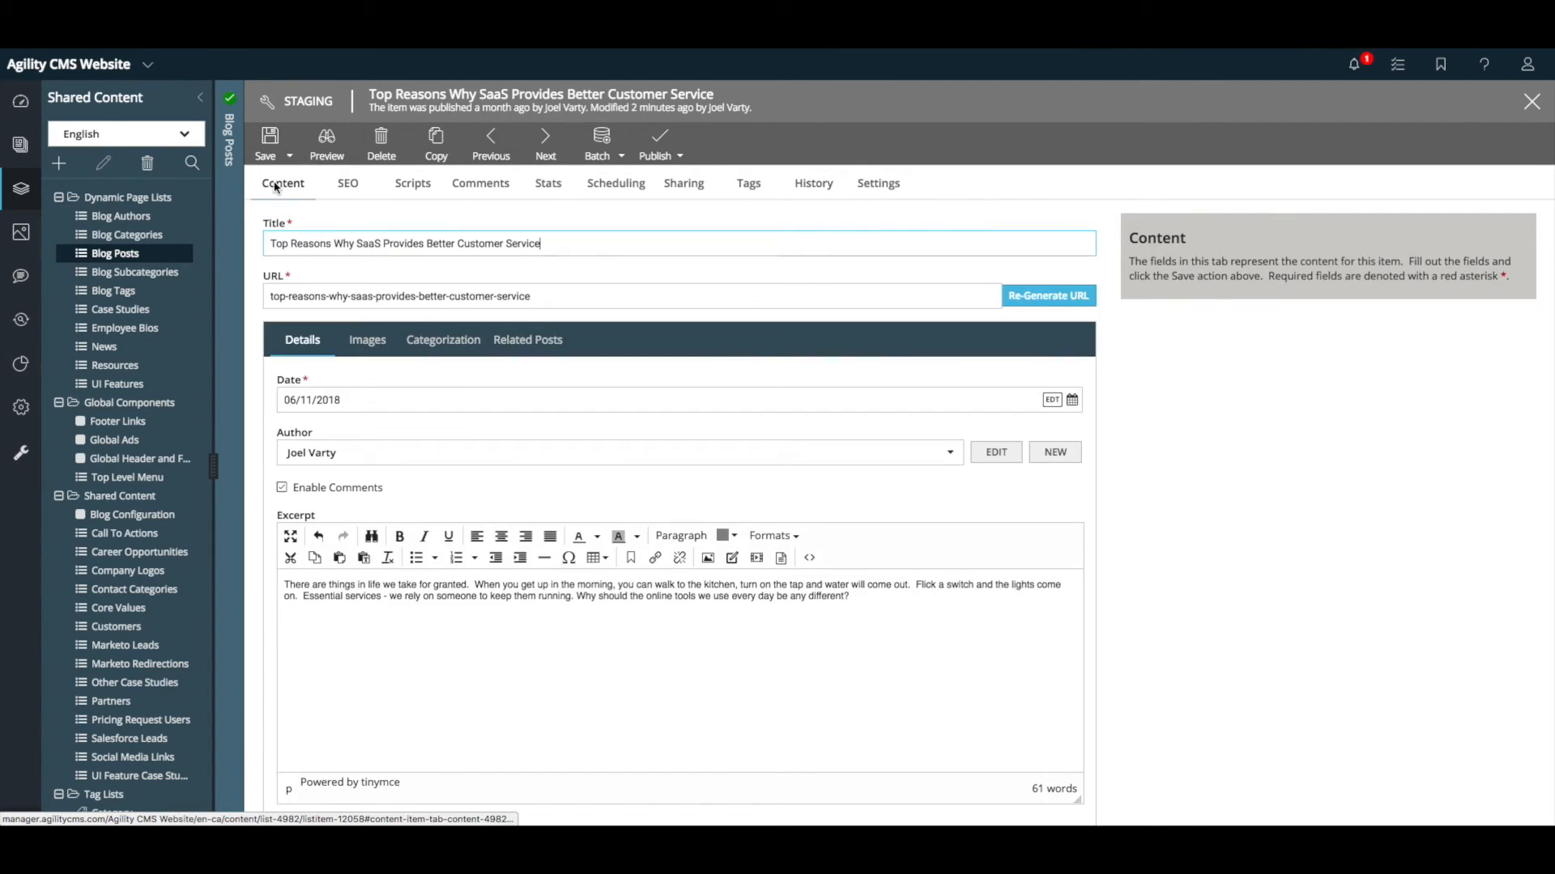
Step: Return to the Blog Posts list and move "My first post is this" down one position
{"action": "left_click", "coordinate": [228, 132]}
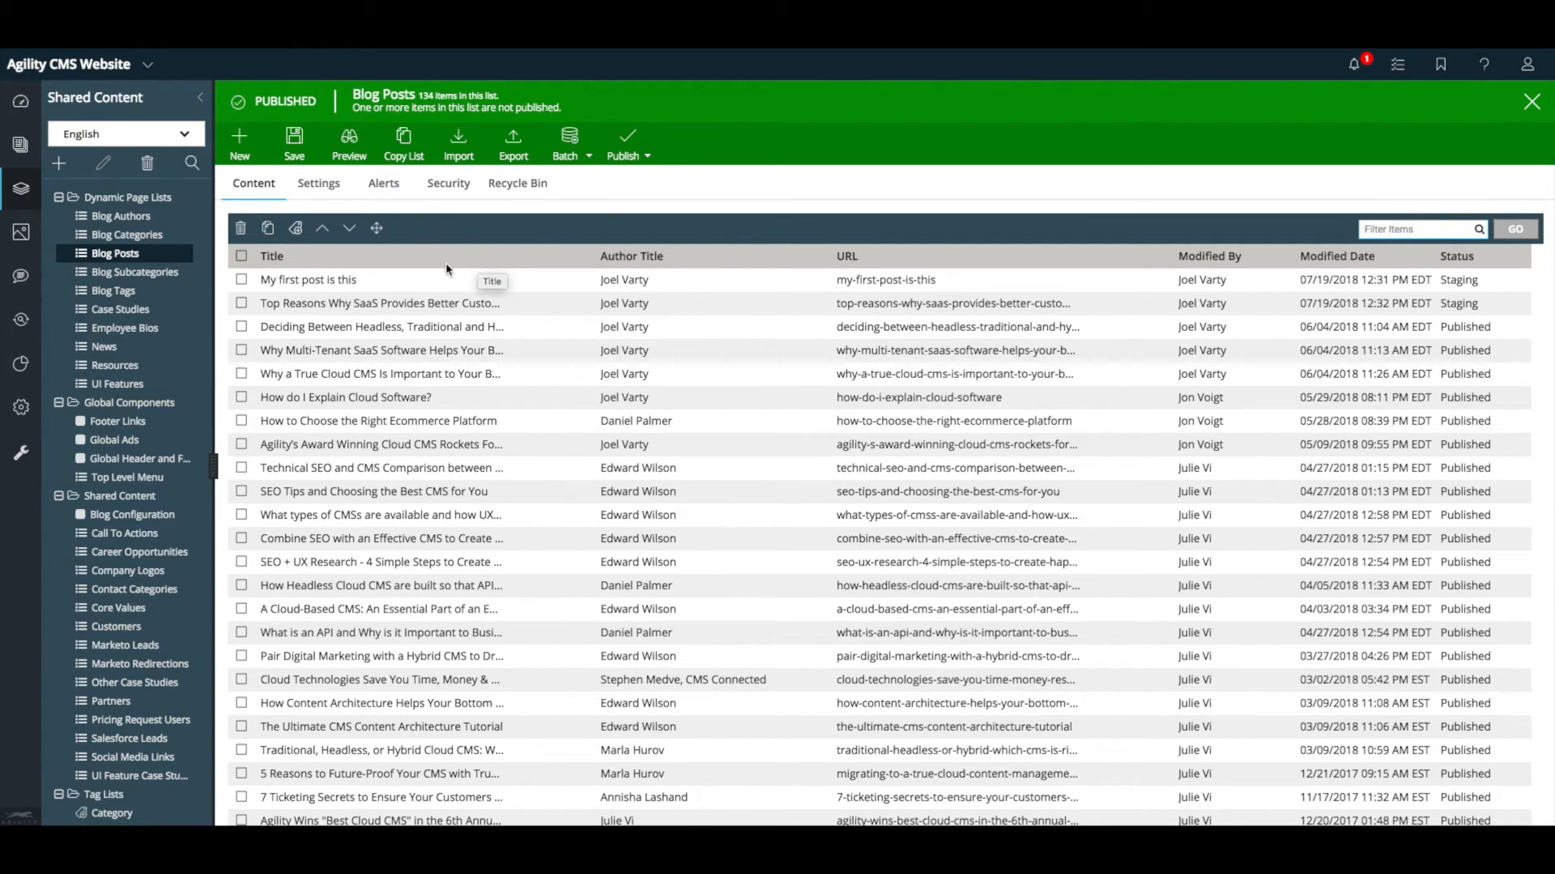
{"action": "left_click", "coordinate": [241, 280]}
{"action": "left_click", "coordinate": [350, 230]}
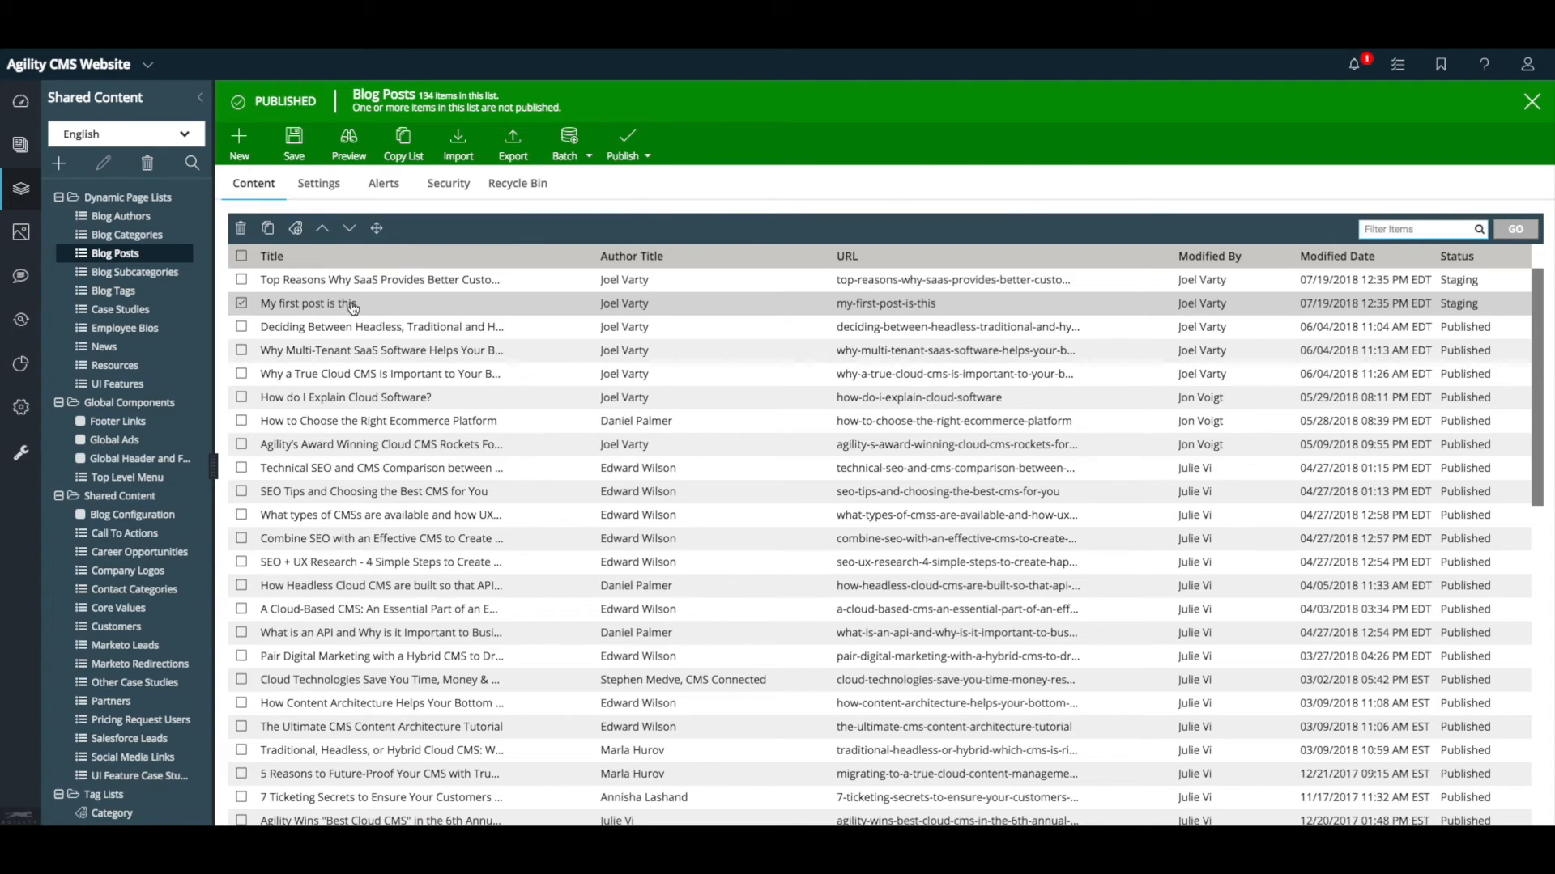
Step: Delete the post "My first post is this" from the Blog Posts list and confirm the deletion
{"action": "left_click", "coordinate": [242, 230]}
{"action": "left_click", "coordinate": [810, 249]}
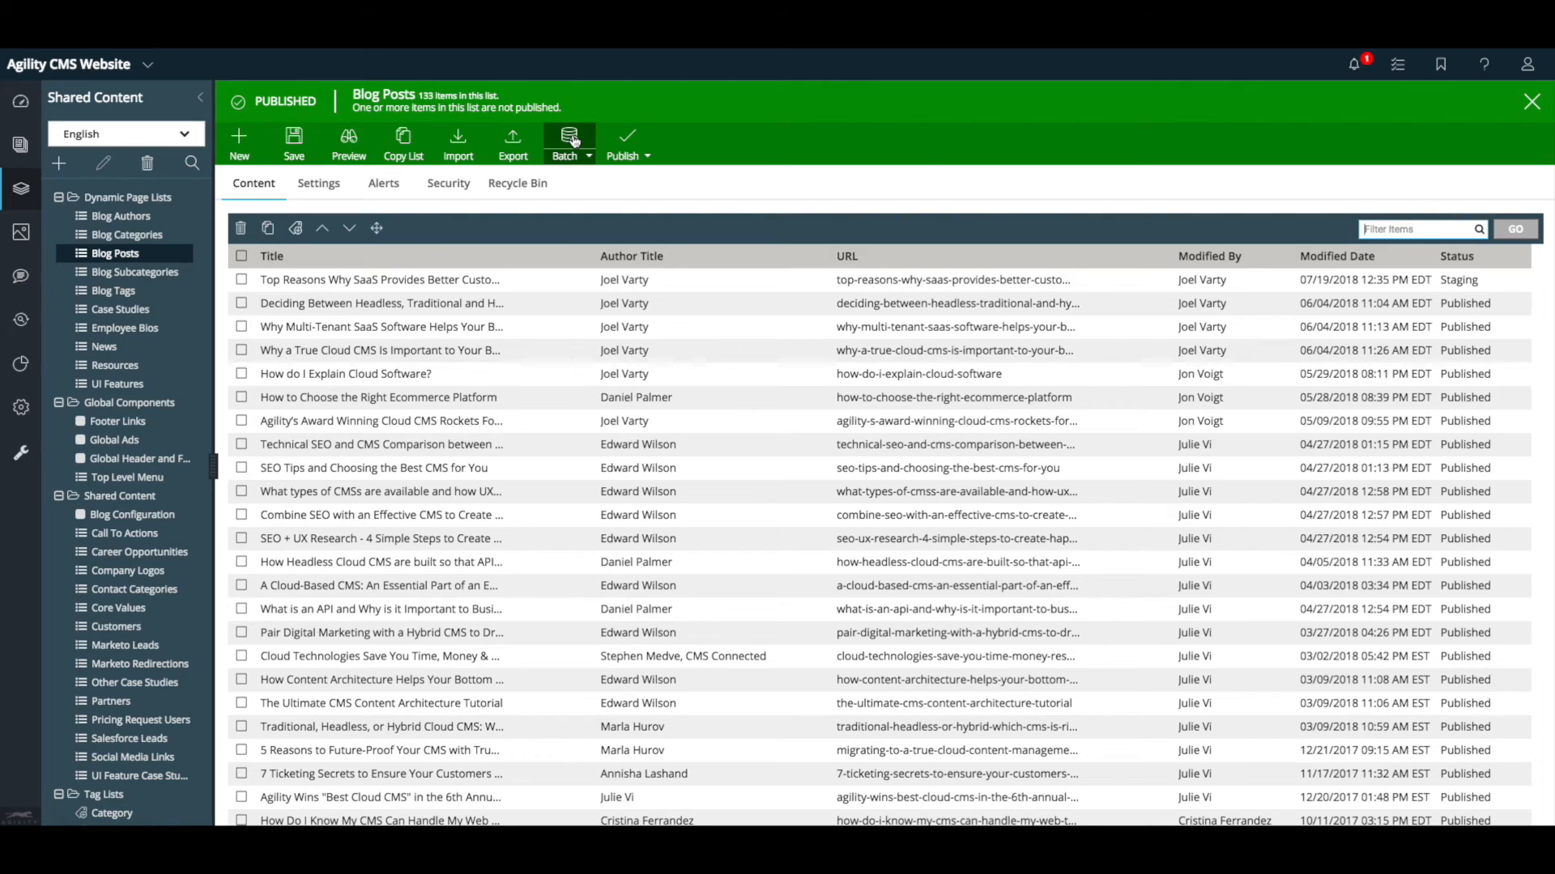
Step: Request publishing for the whole Blog Posts list, and separately for its first four posts, cancelling at each confirmation
{"action": "left_click", "coordinate": [631, 143]}
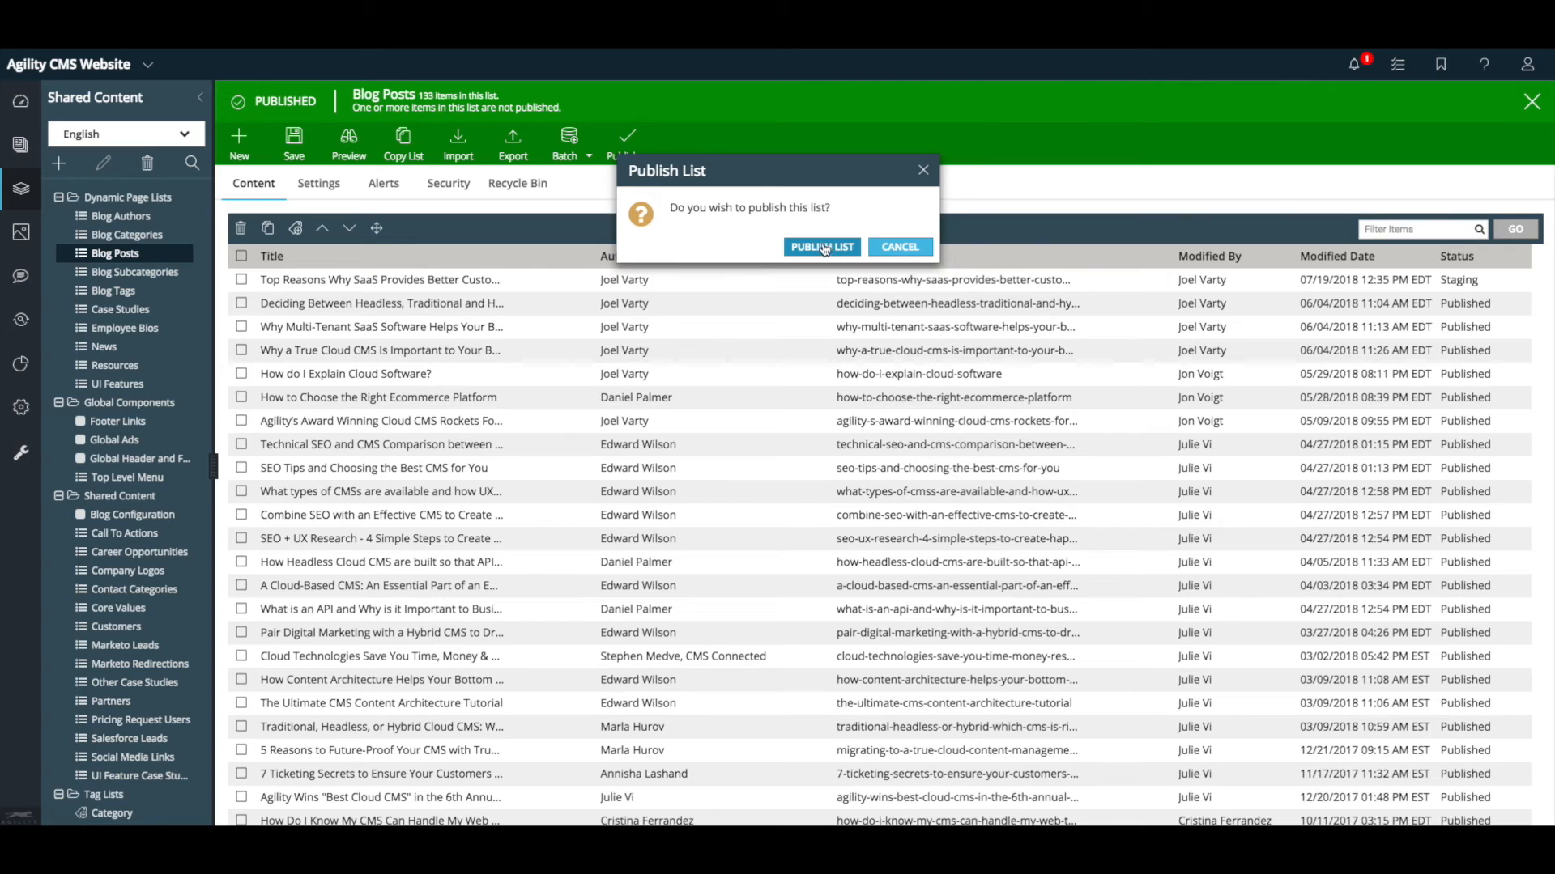
{"action": "left_click", "coordinate": [900, 246]}
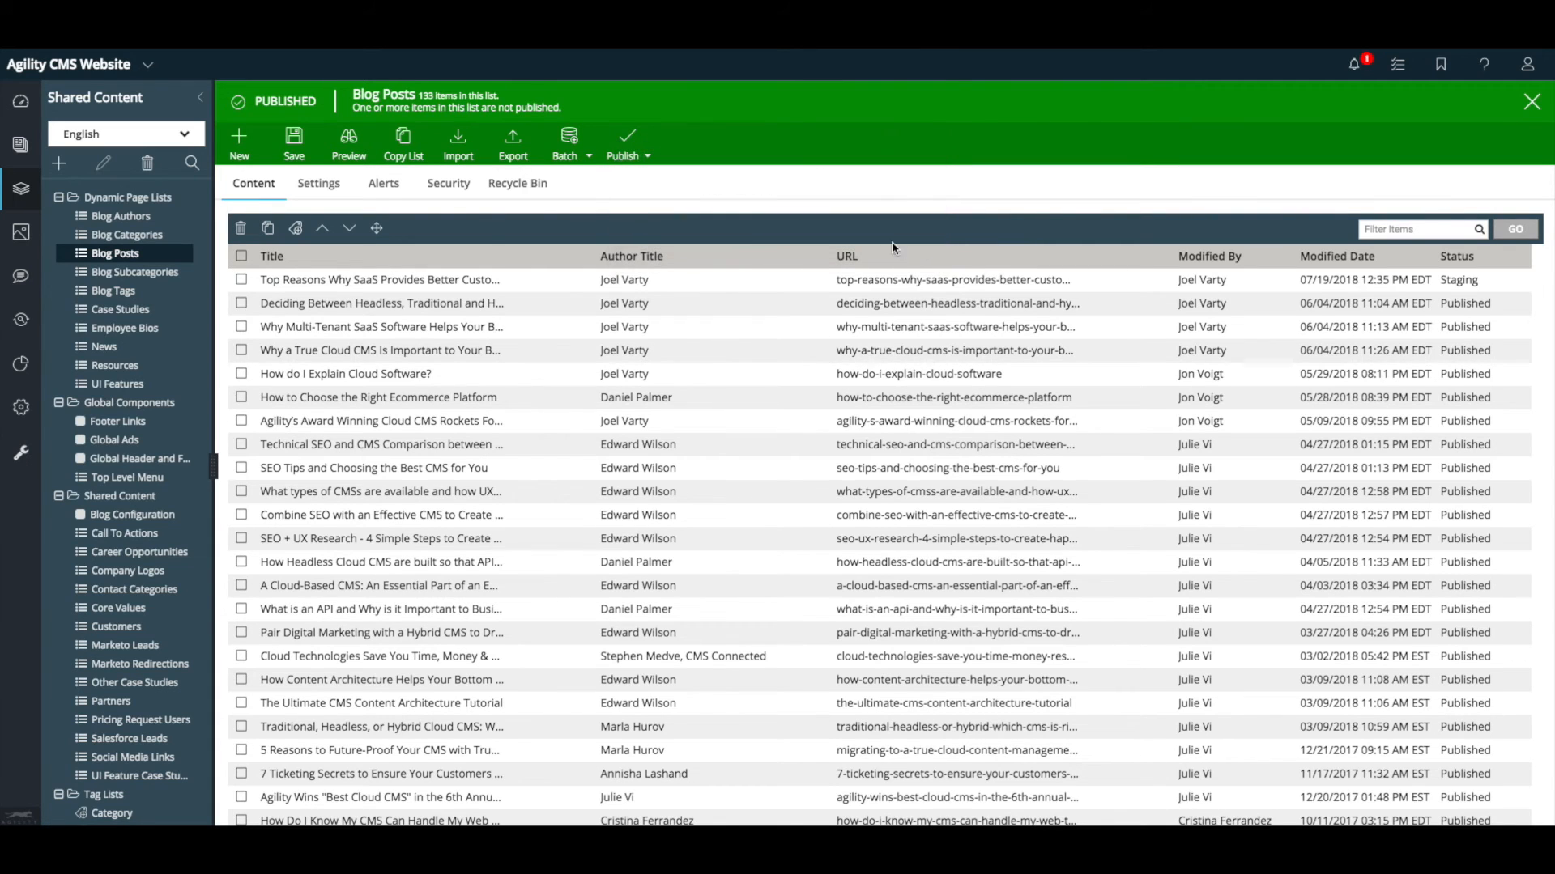
{"action": "left_click", "coordinate": [241, 280]}
{"action": "left_click", "coordinate": [242, 302]}
{"action": "left_click", "coordinate": [241, 326]}
{"action": "left_click", "coordinate": [241, 350]}
{"action": "left_click", "coordinate": [629, 143]}
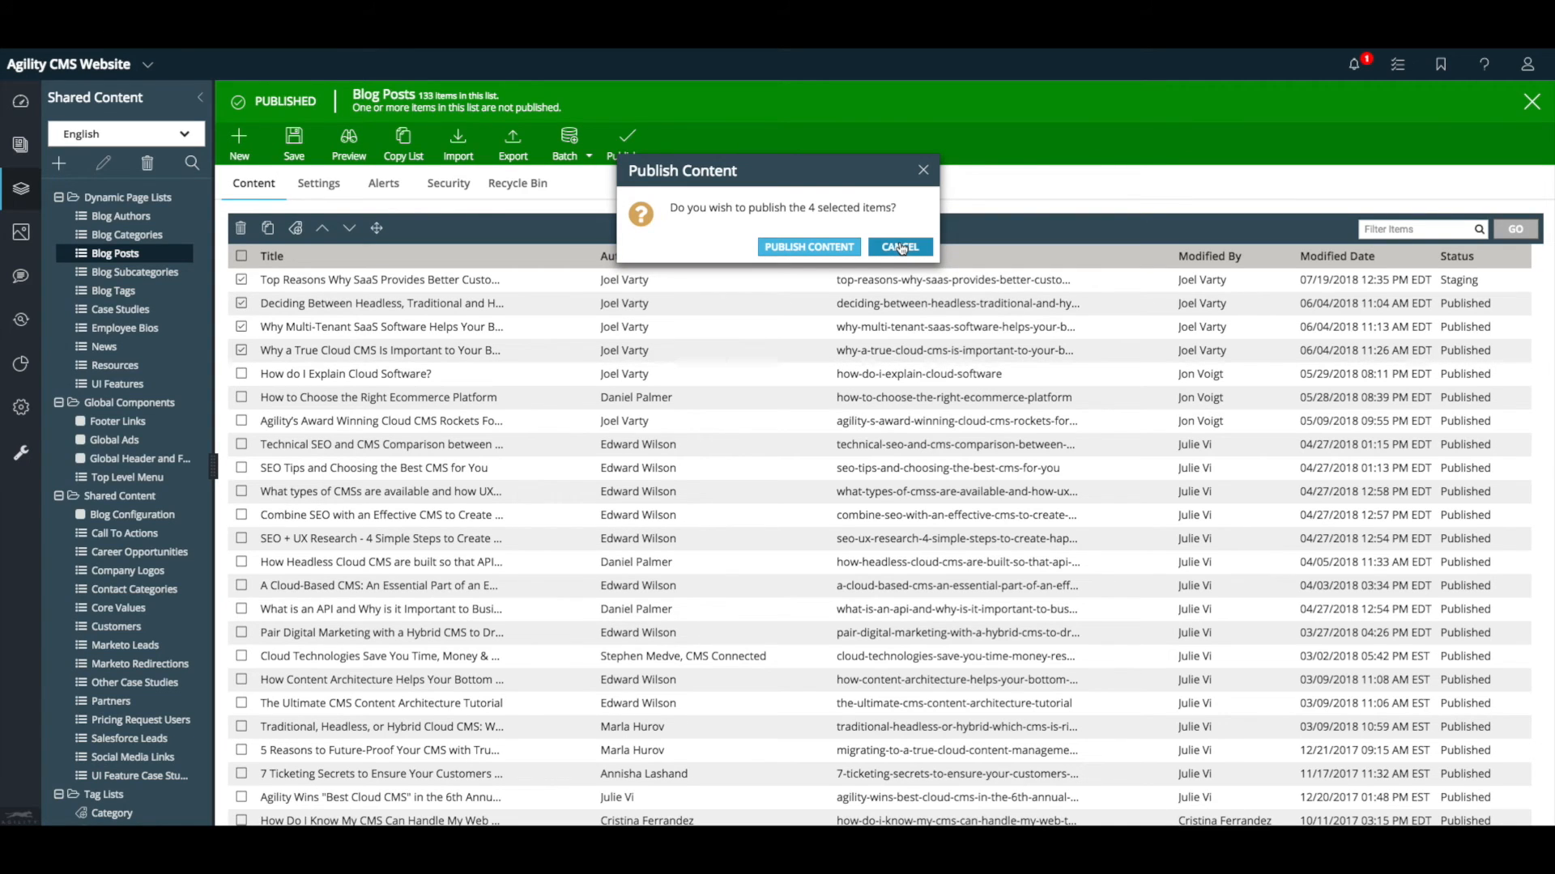
{"action": "left_click", "coordinate": [901, 247]}
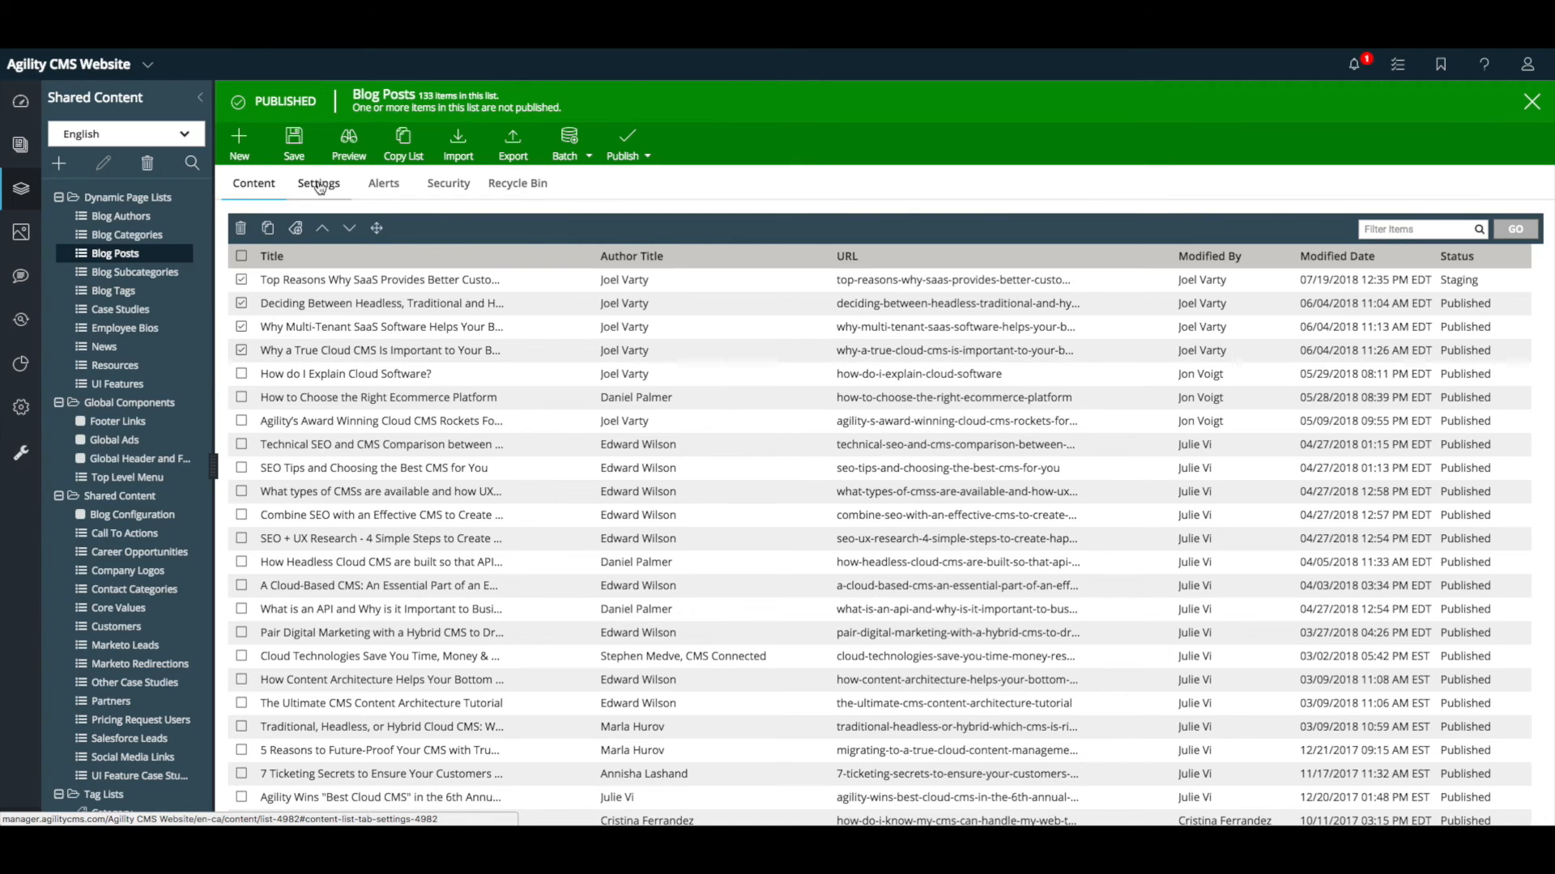
Step: Review the Blog Posts list's column, sorting and workflow settings, its alert recipients, and its user security access
{"action": "left_click", "coordinate": [320, 186]}
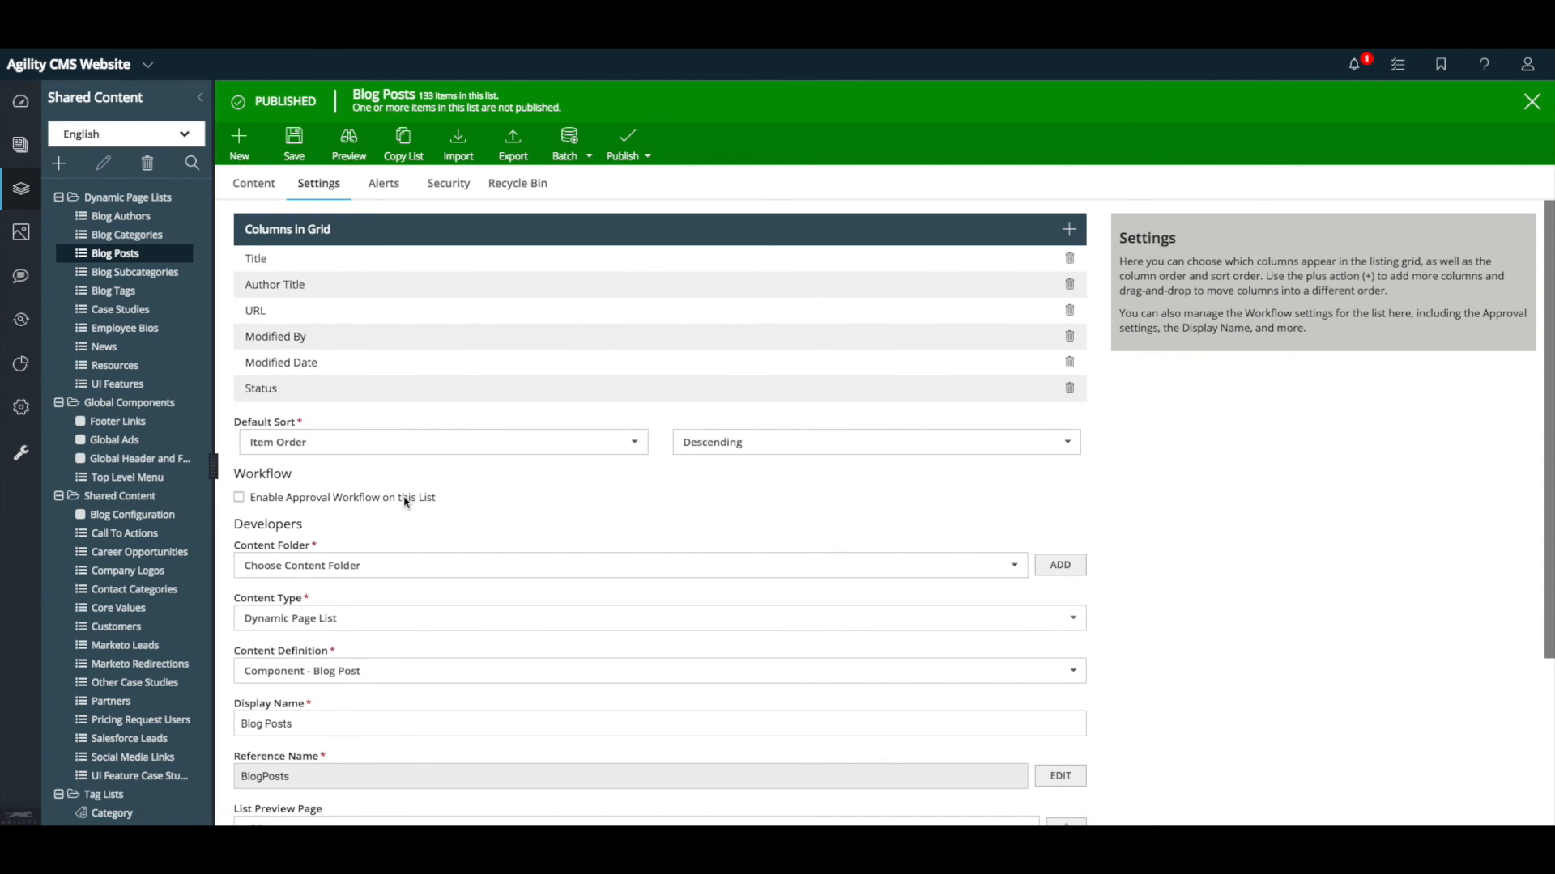
{"action": "left_click", "coordinate": [384, 185]}
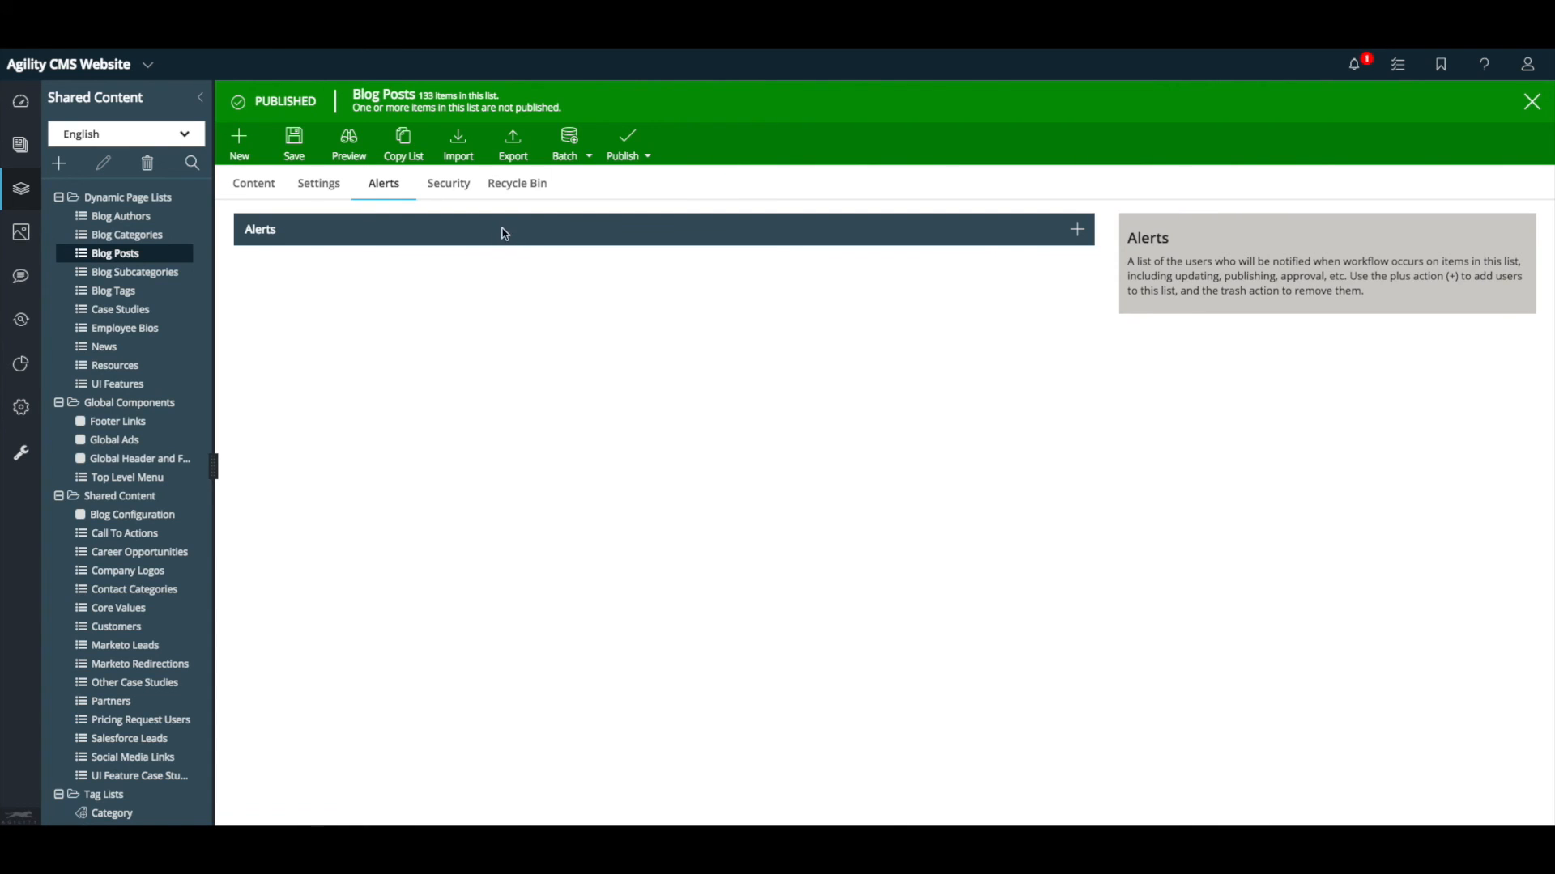
{"action": "left_click", "coordinate": [455, 190]}
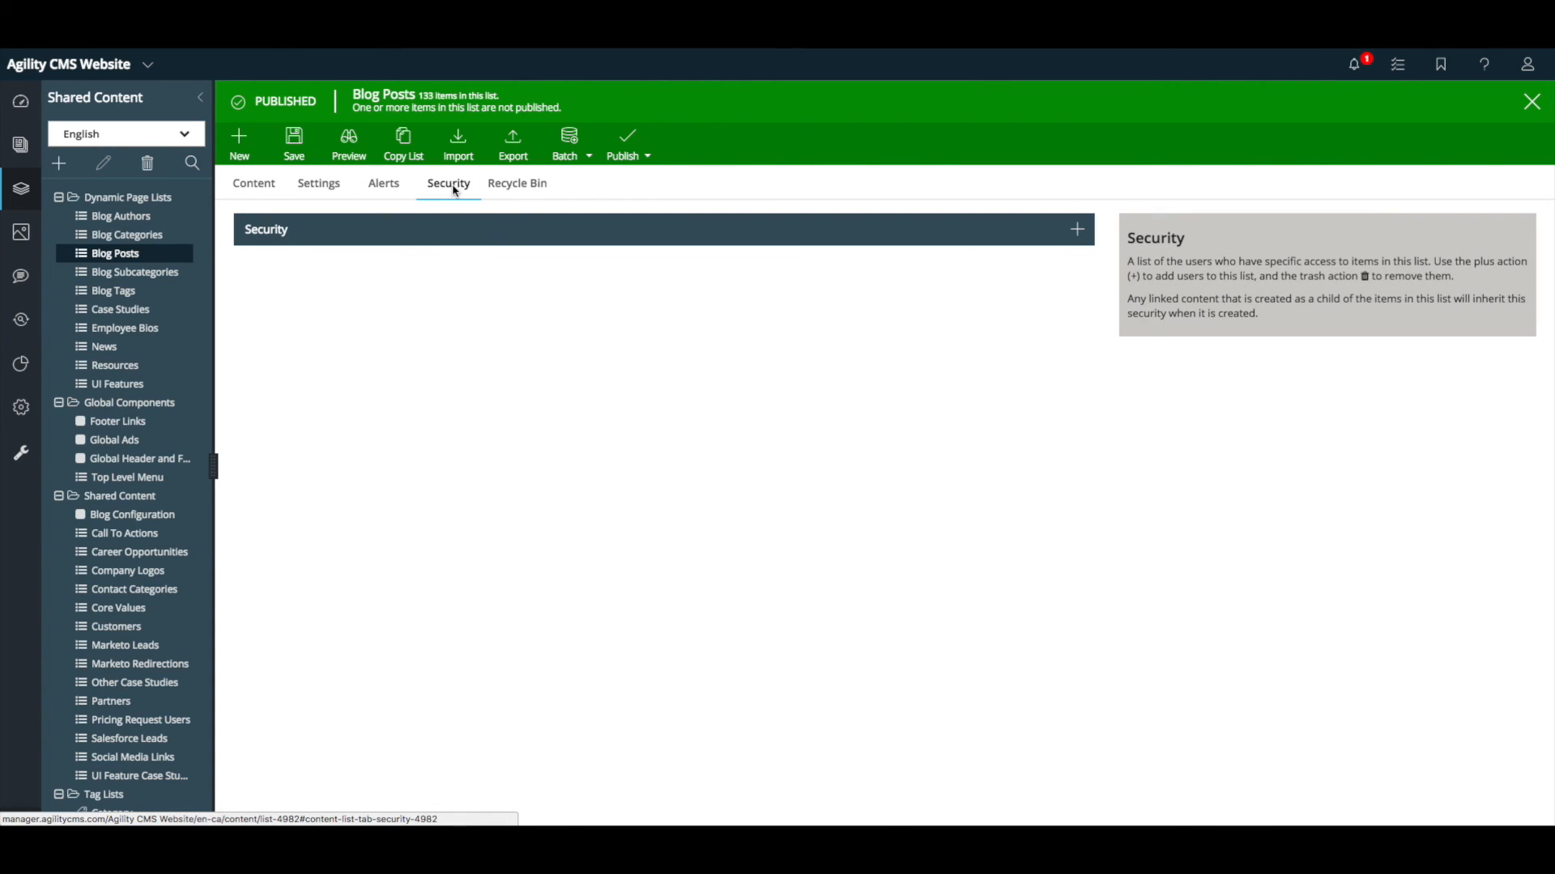